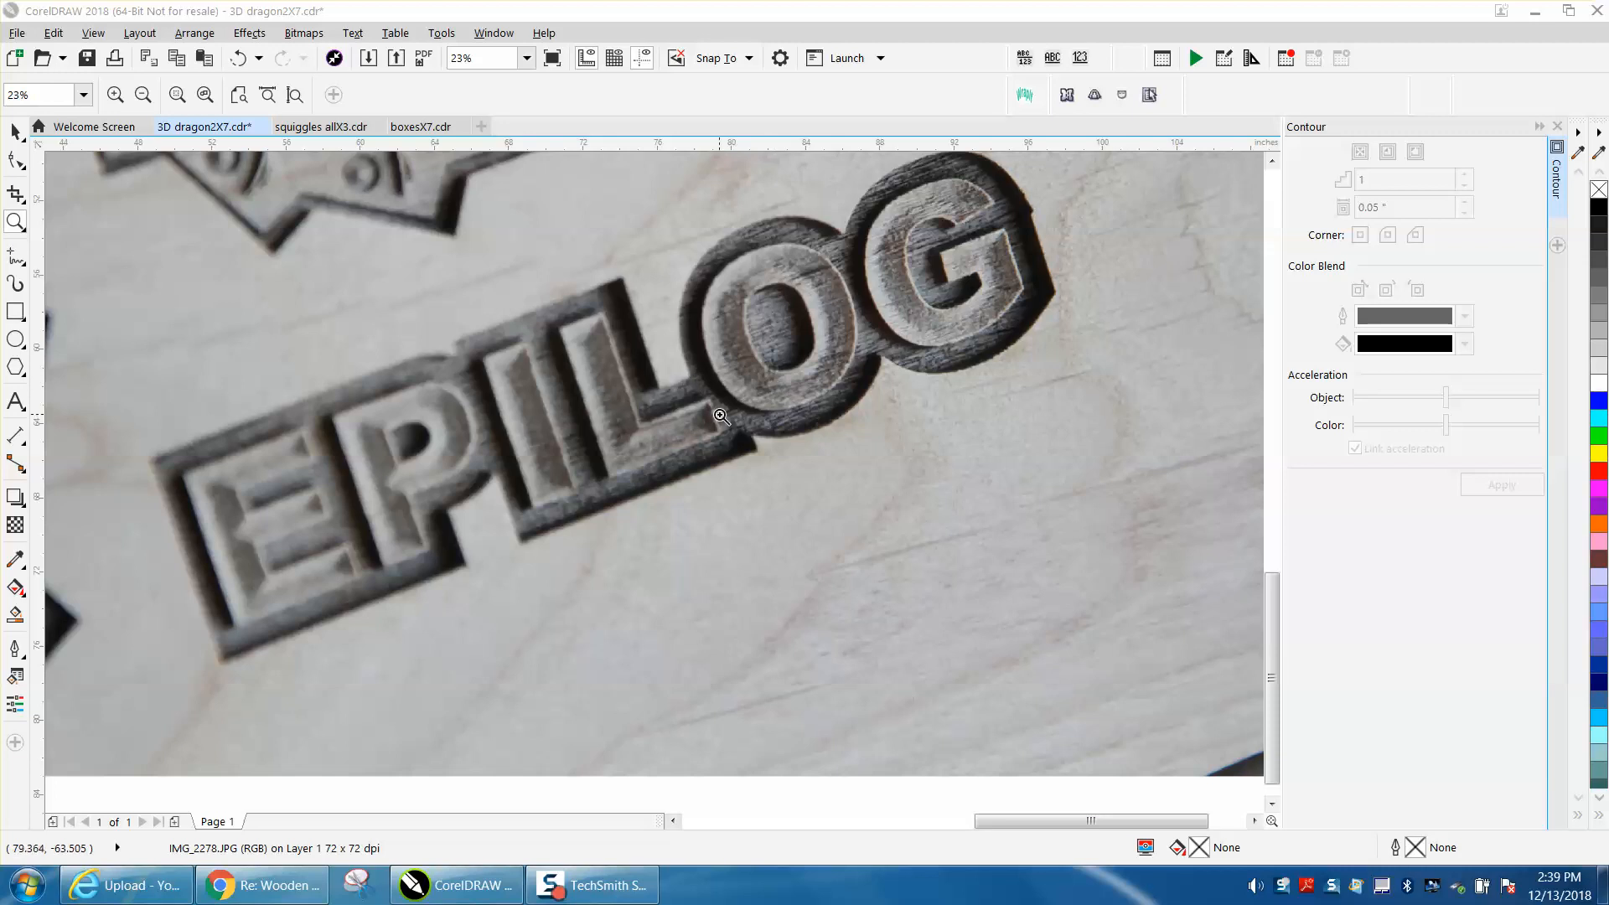
- Examine the engraving photos around the page, including the EPILOG lettering and the large and small medallions
scroll(736, 416, down, 4)
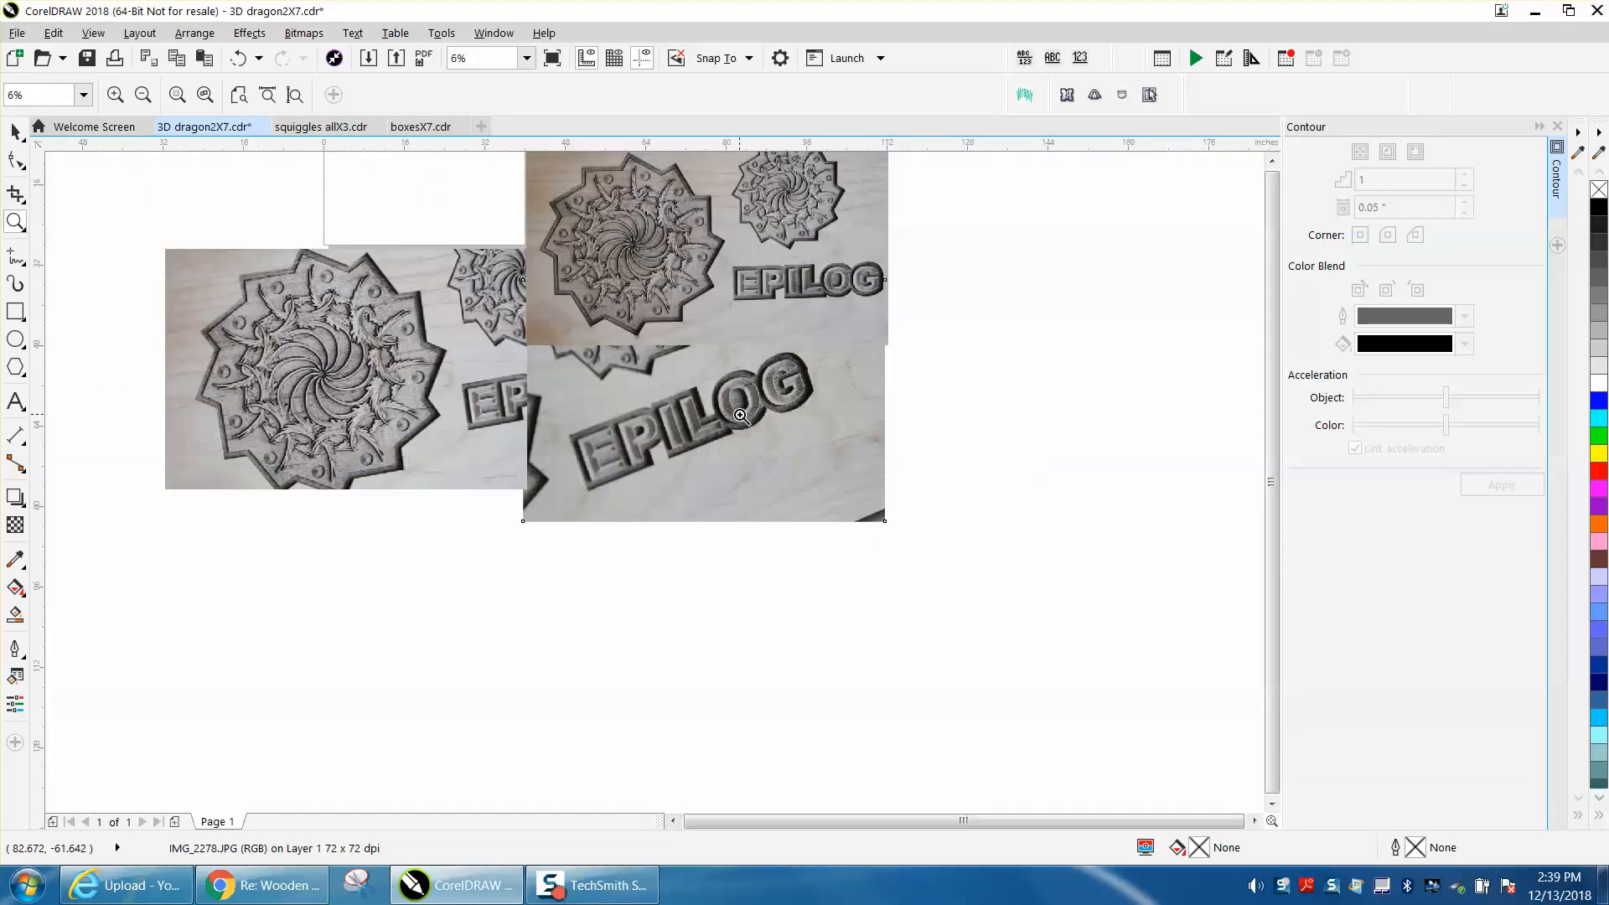
scroll(738, 412, down, 2)
drag(461, 329, 625, 457)
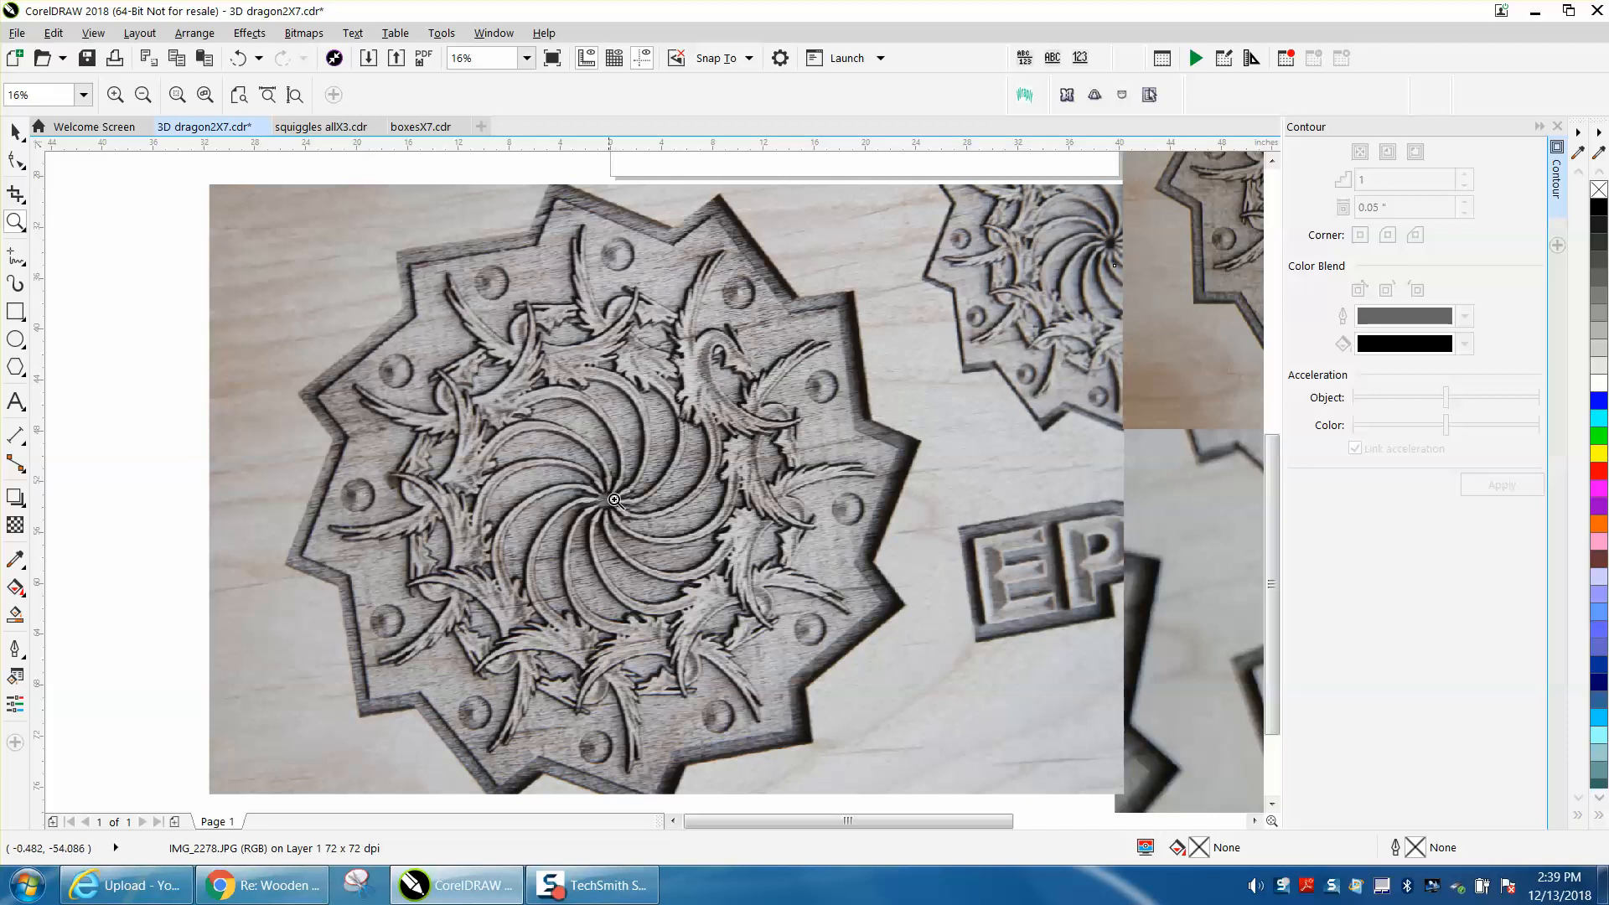
right_click(834, 371)
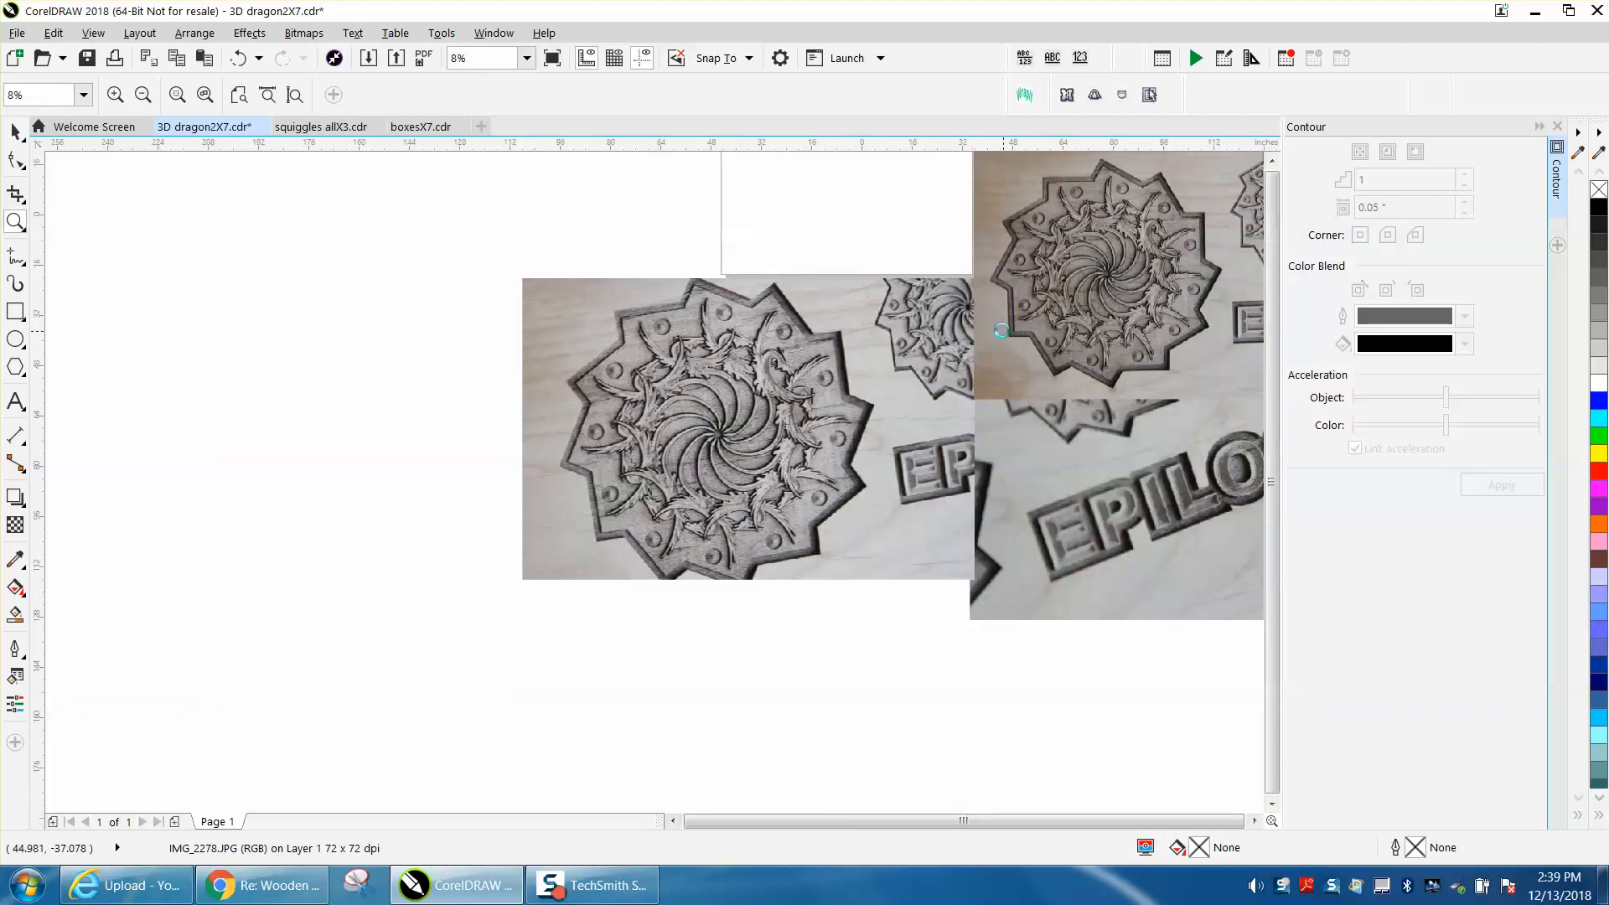
click(1201, 305)
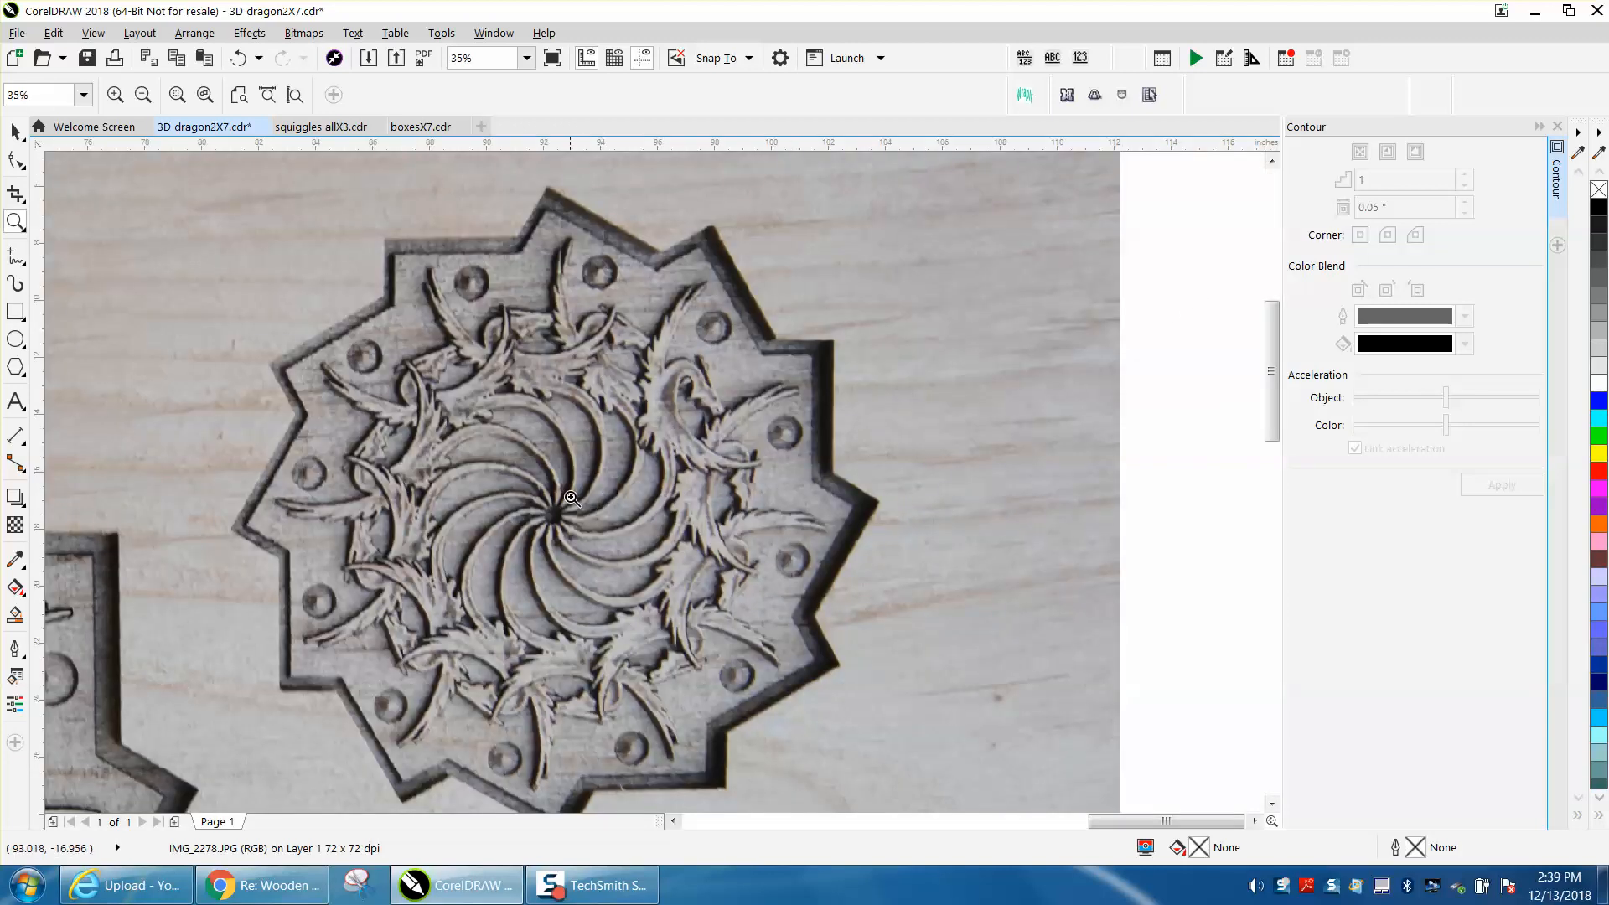
right_click(673, 414)
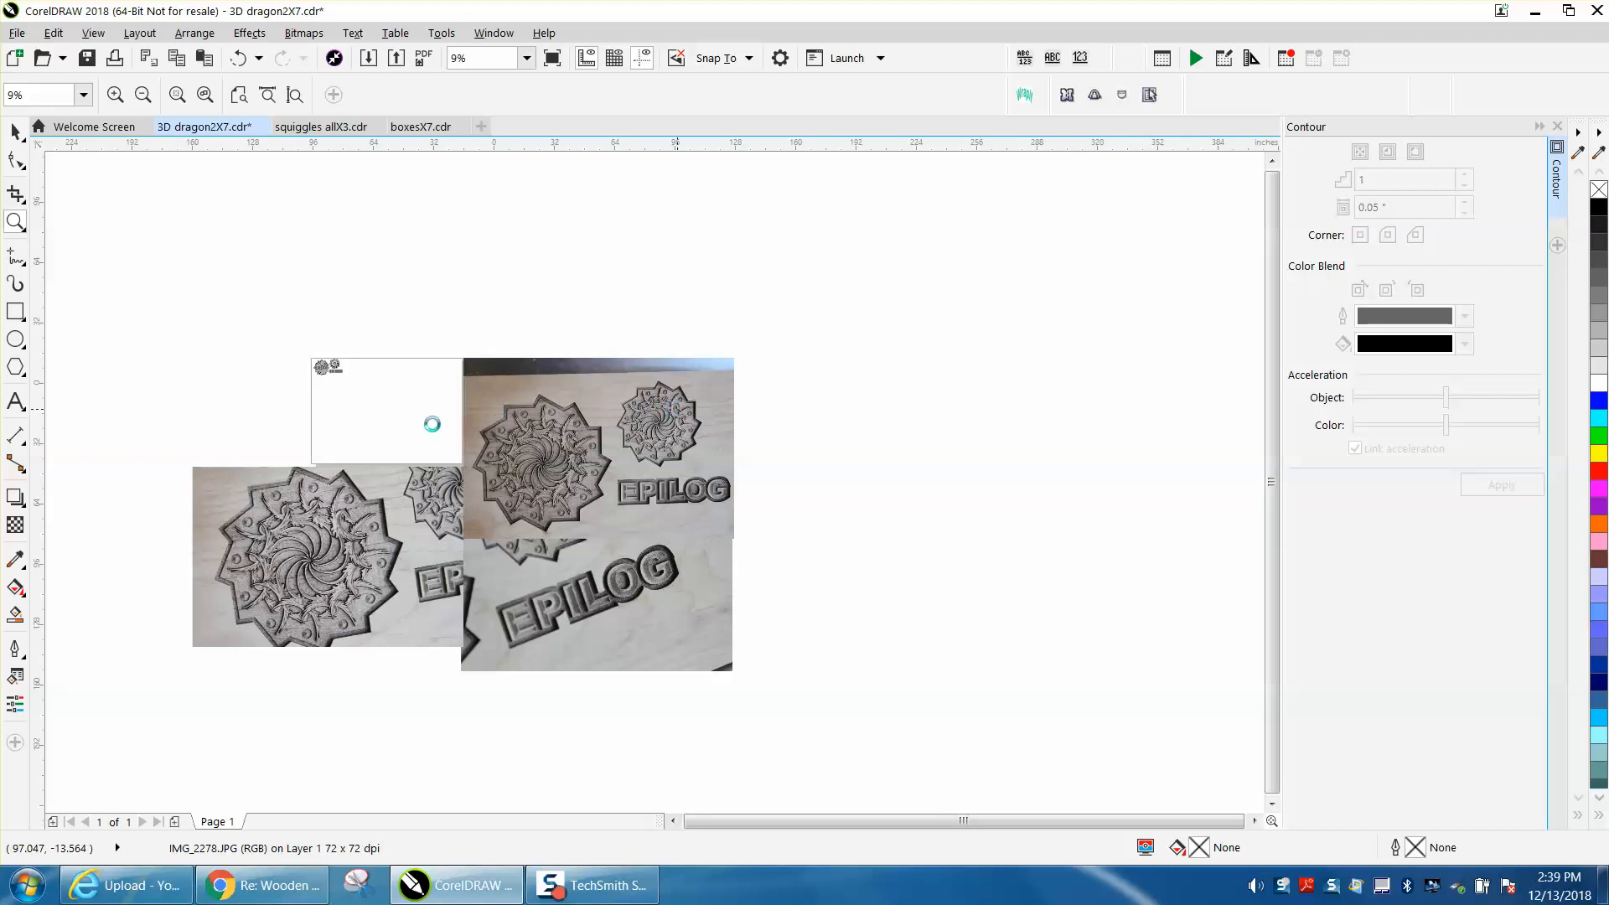
- Examine the grayscale medallion and EPILOG source artwork on the page, including the shaded letters' black border
click(15, 132)
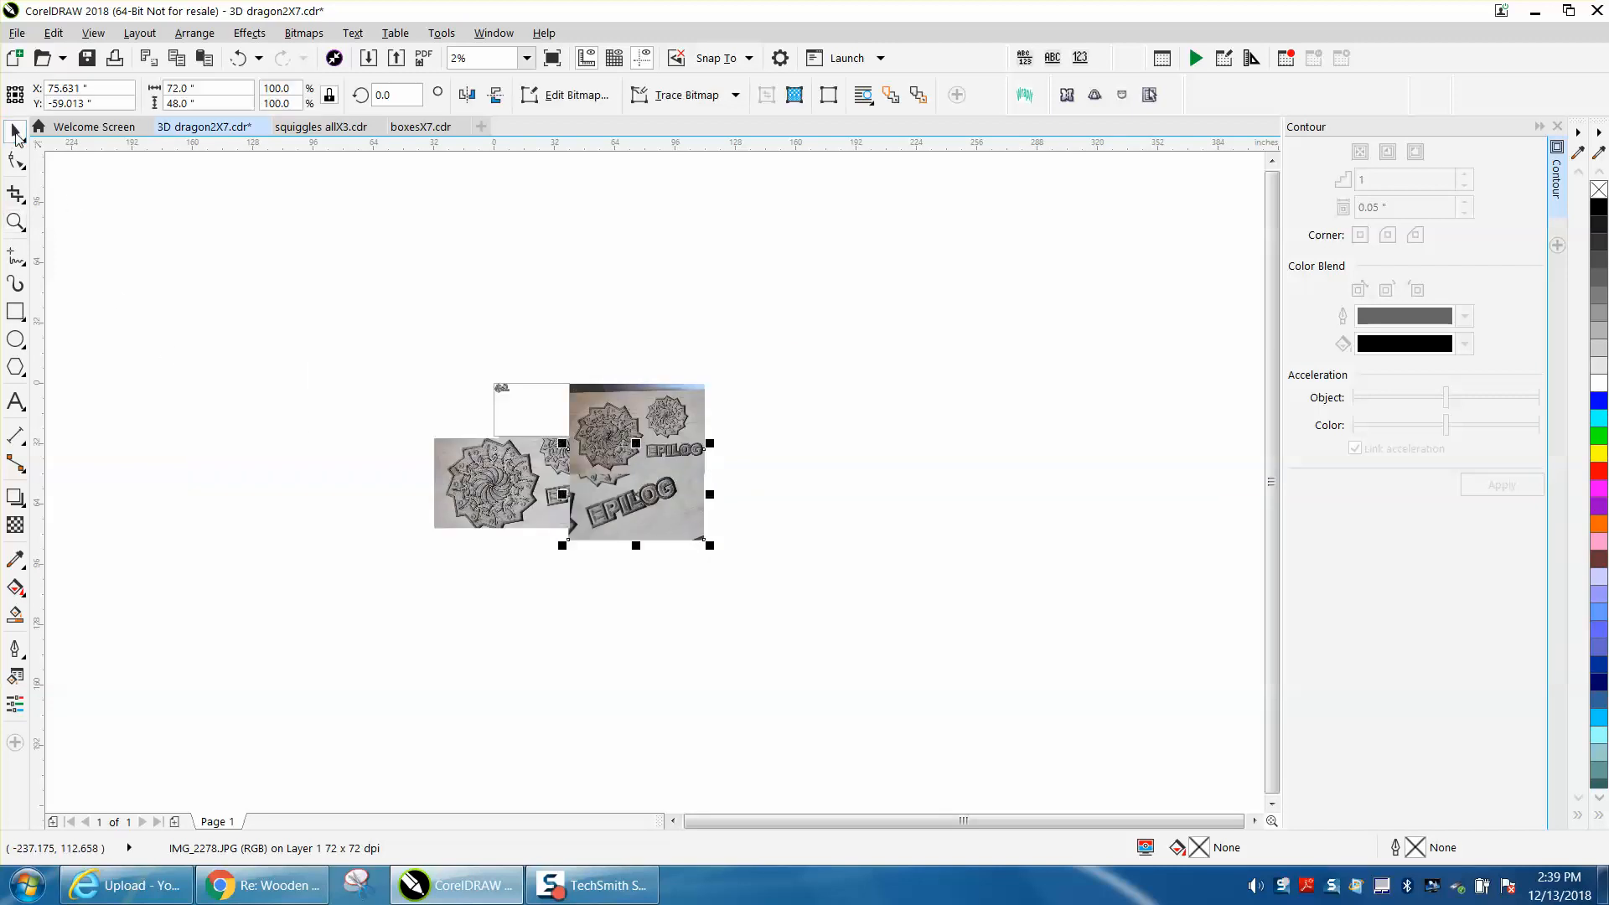
drag(480, 371, 524, 400)
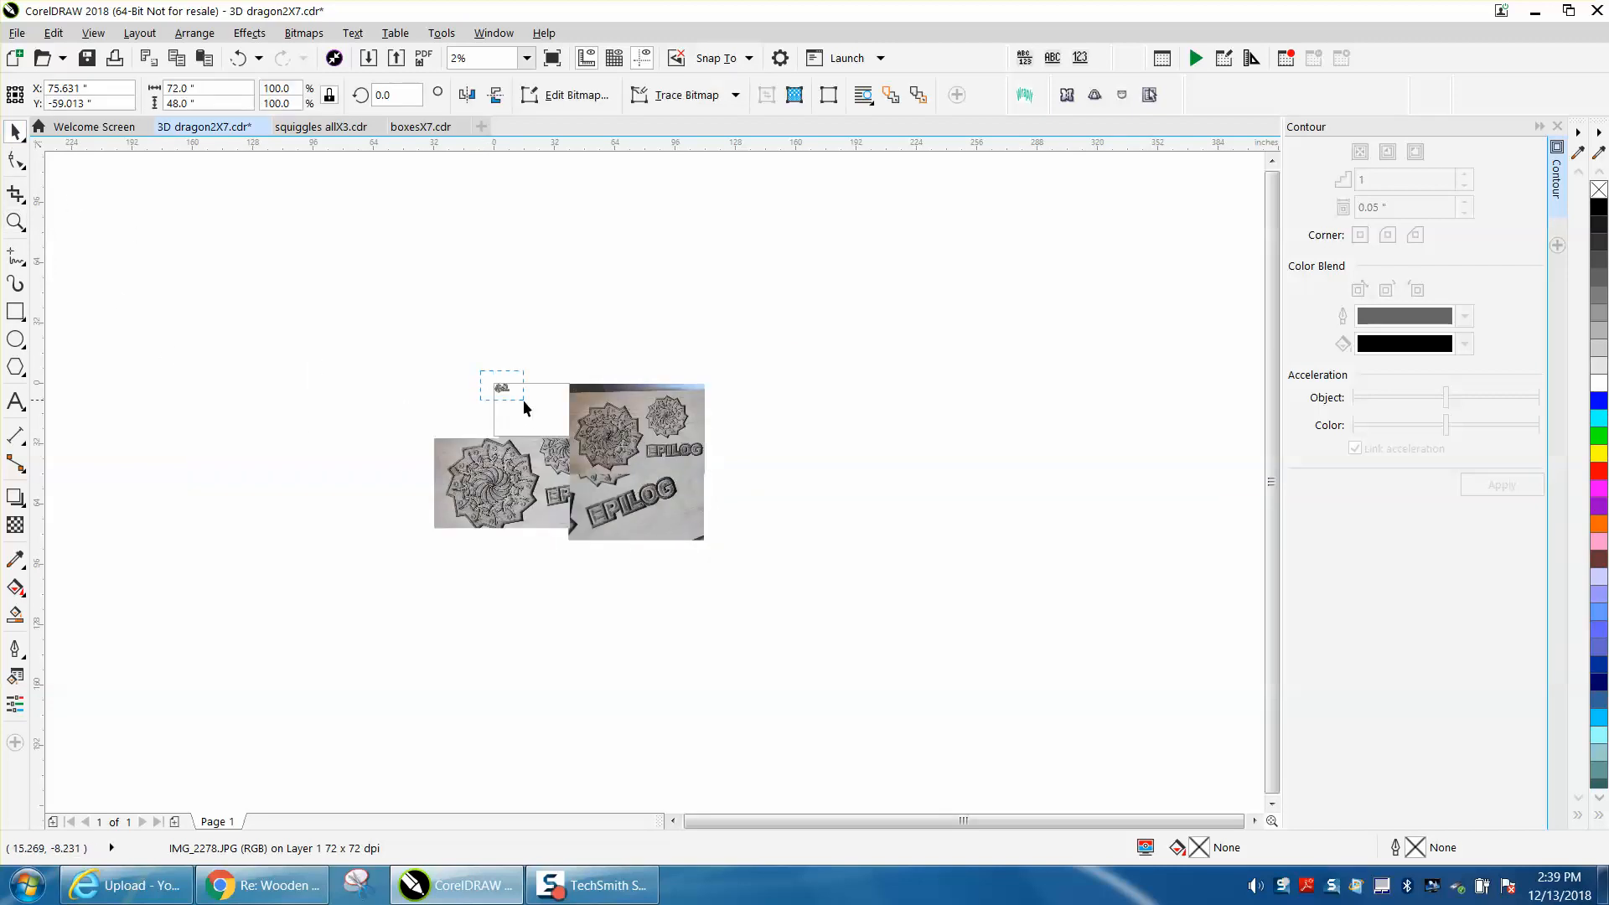
click(15, 222)
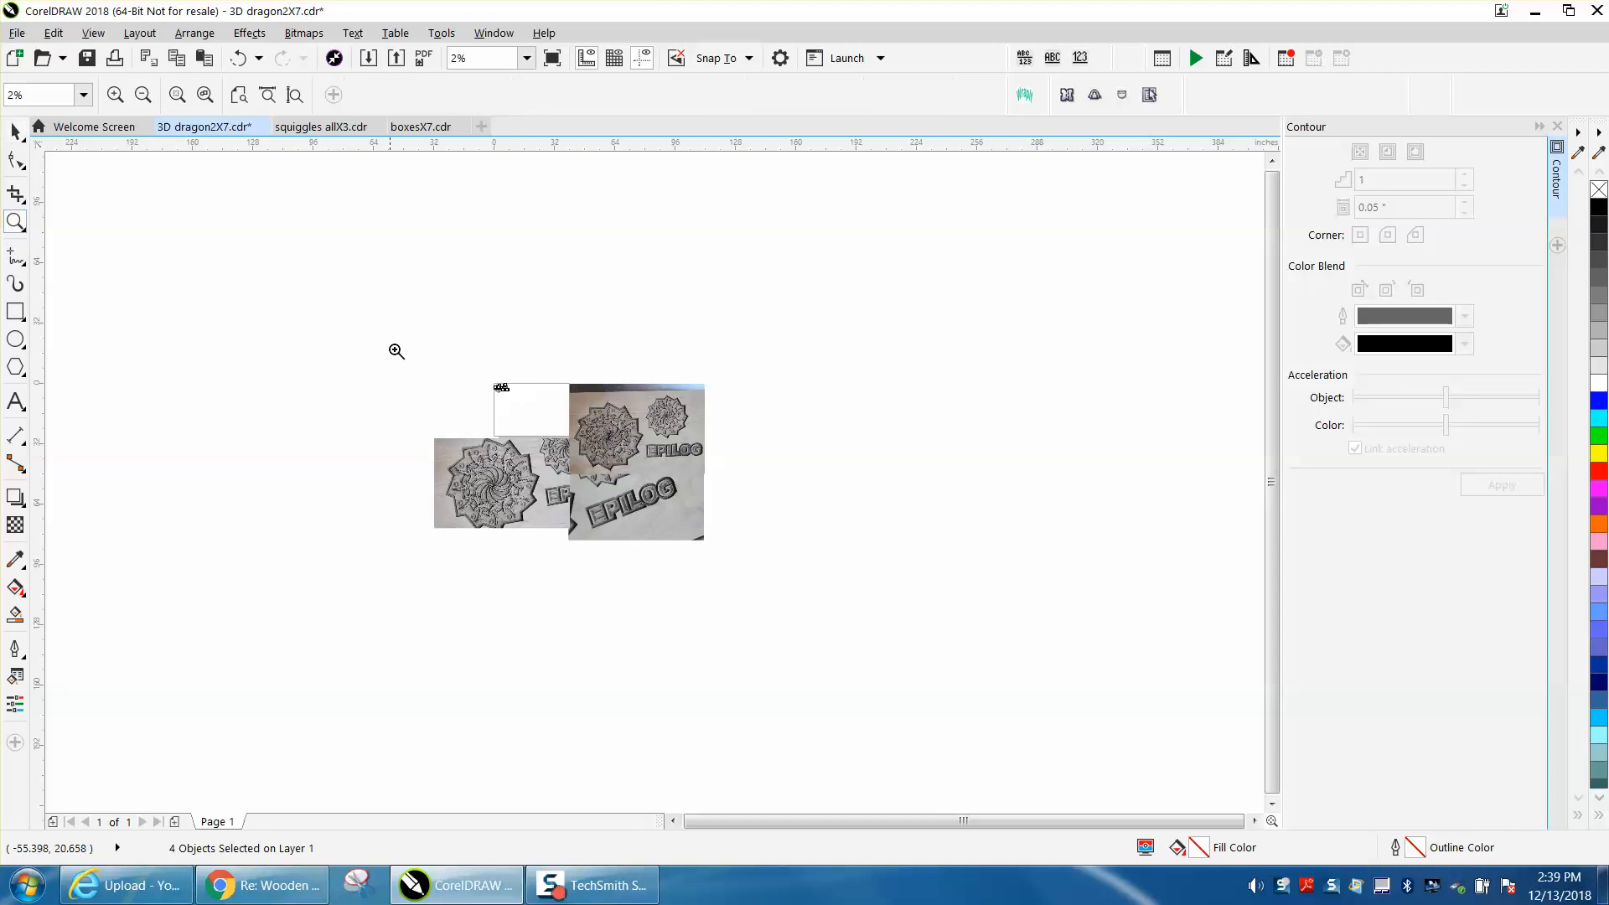
drag(499, 384, 538, 404)
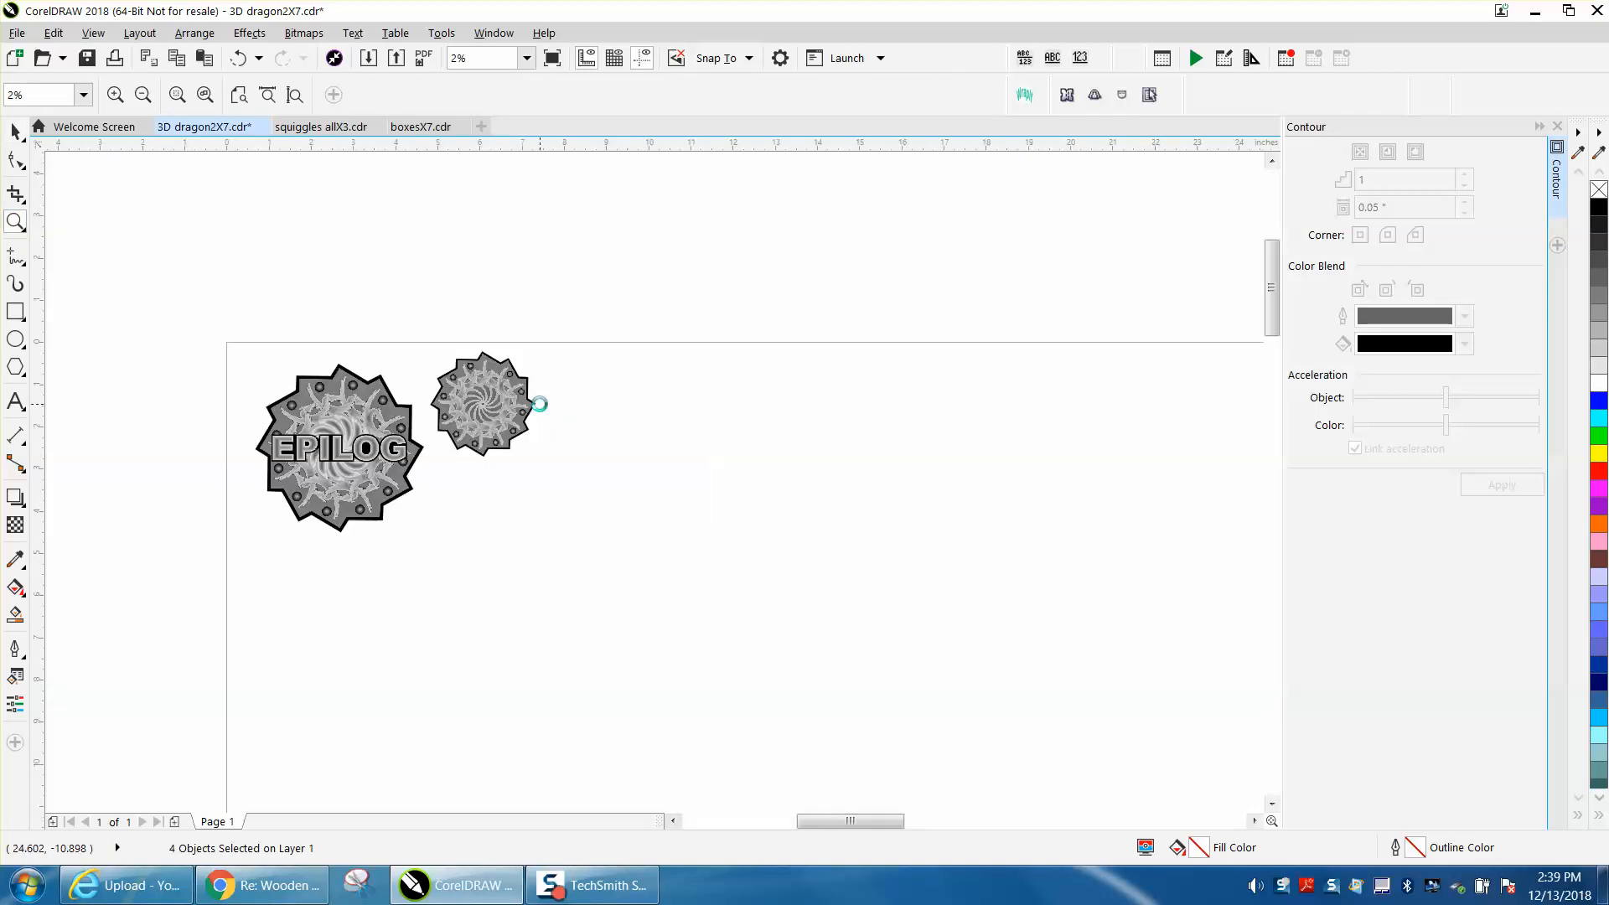
drag(423, 458, 597, 509)
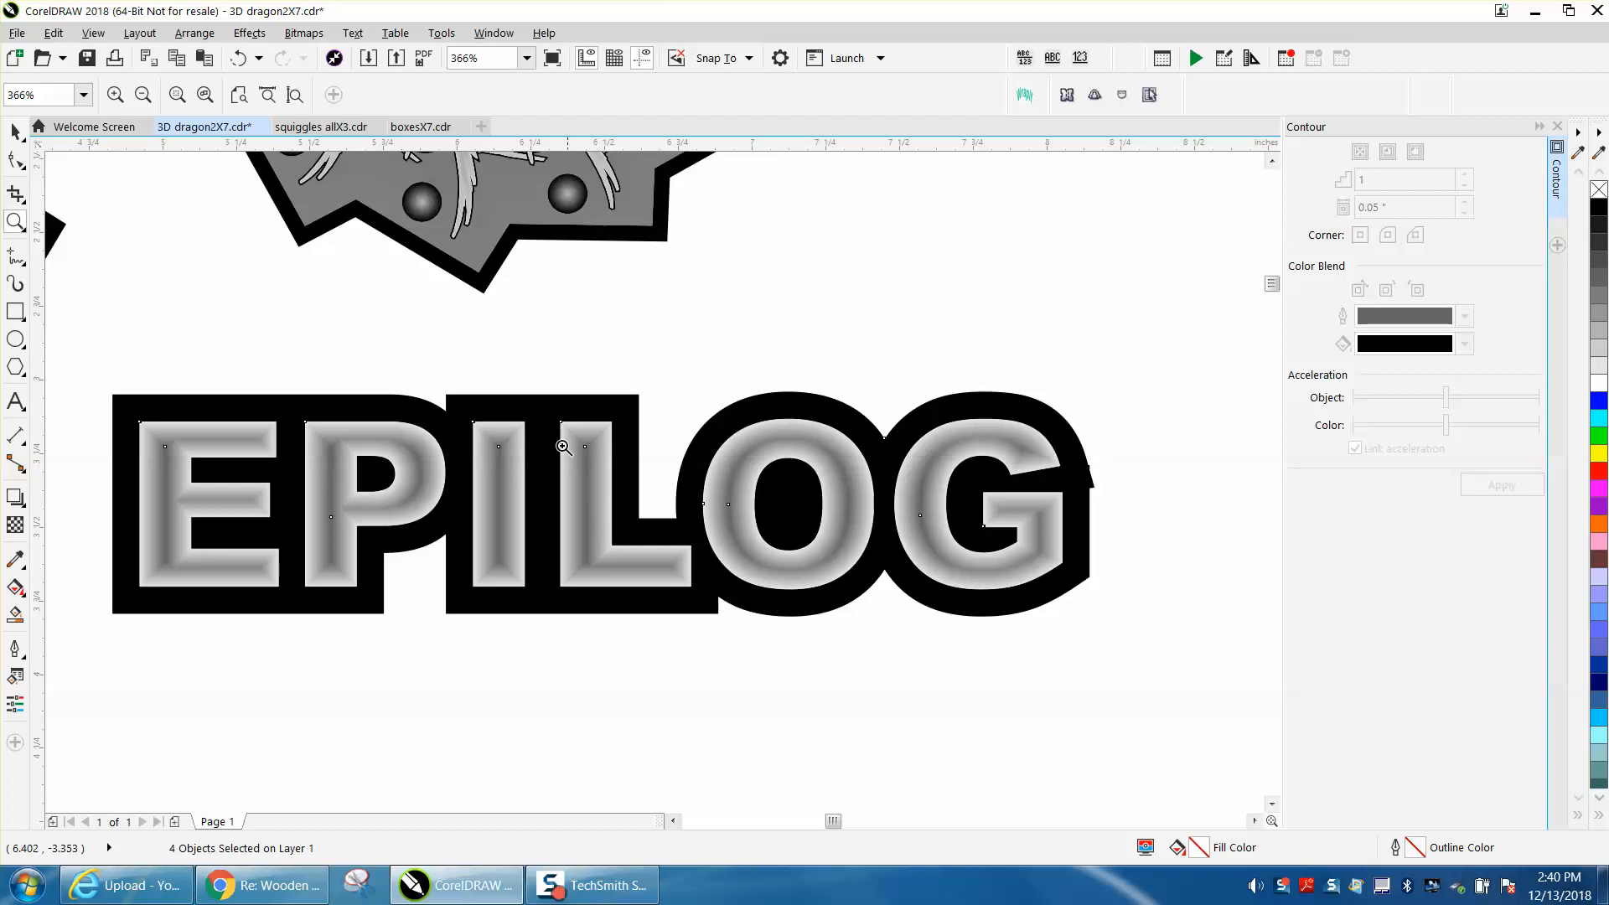
right_click(512, 377)
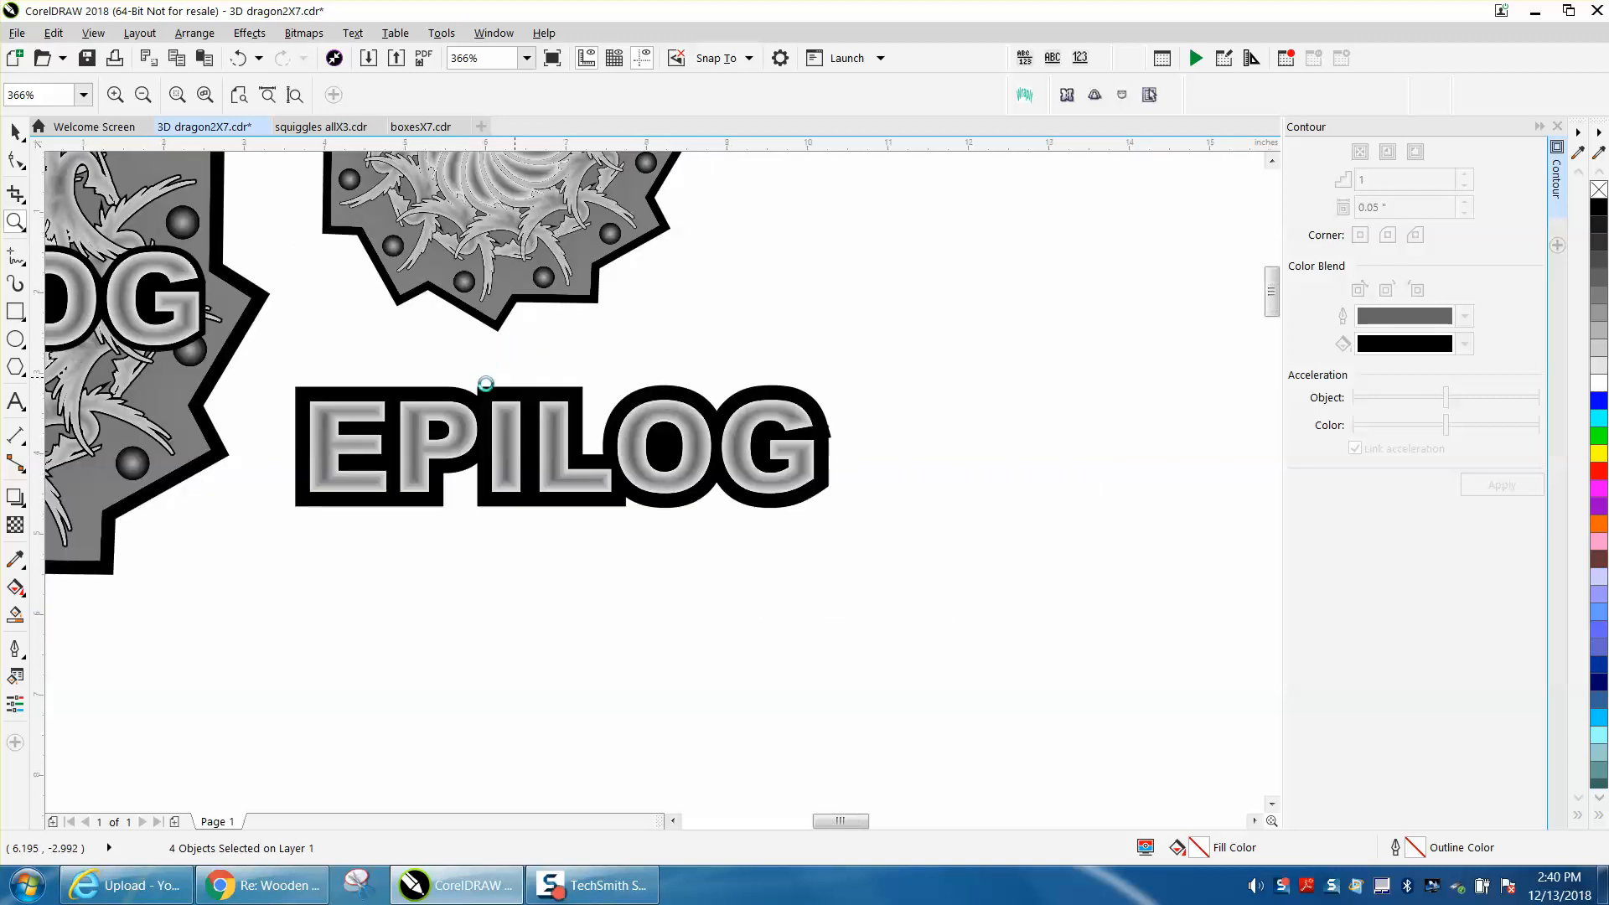
right_click(494, 436)
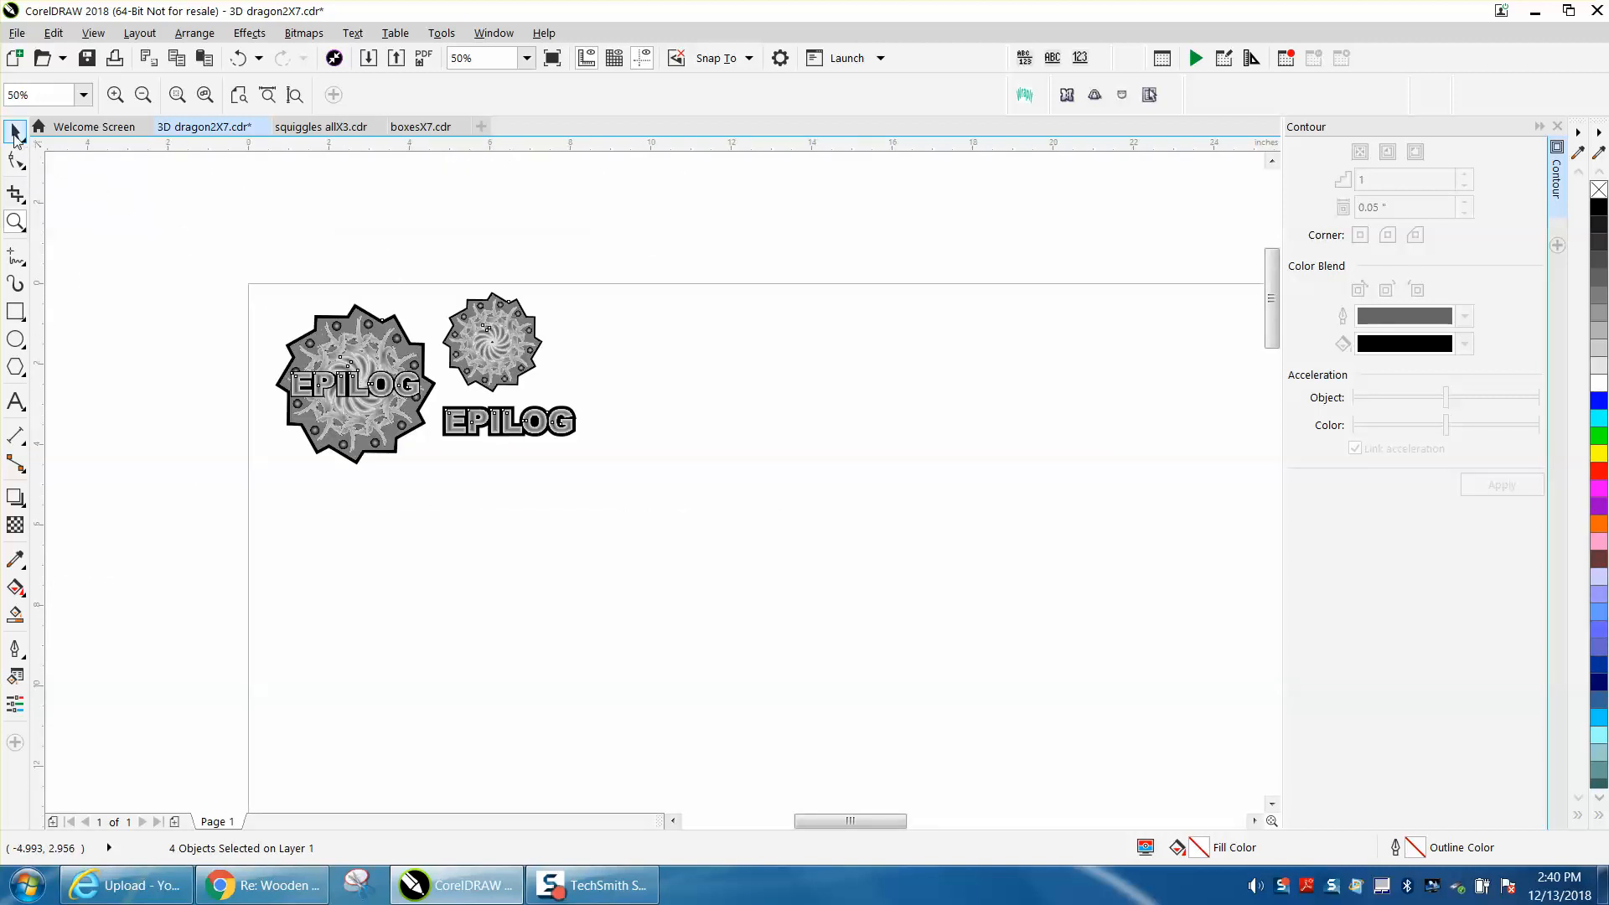
- Delete the engraving photos placed around the page
click(14, 132)
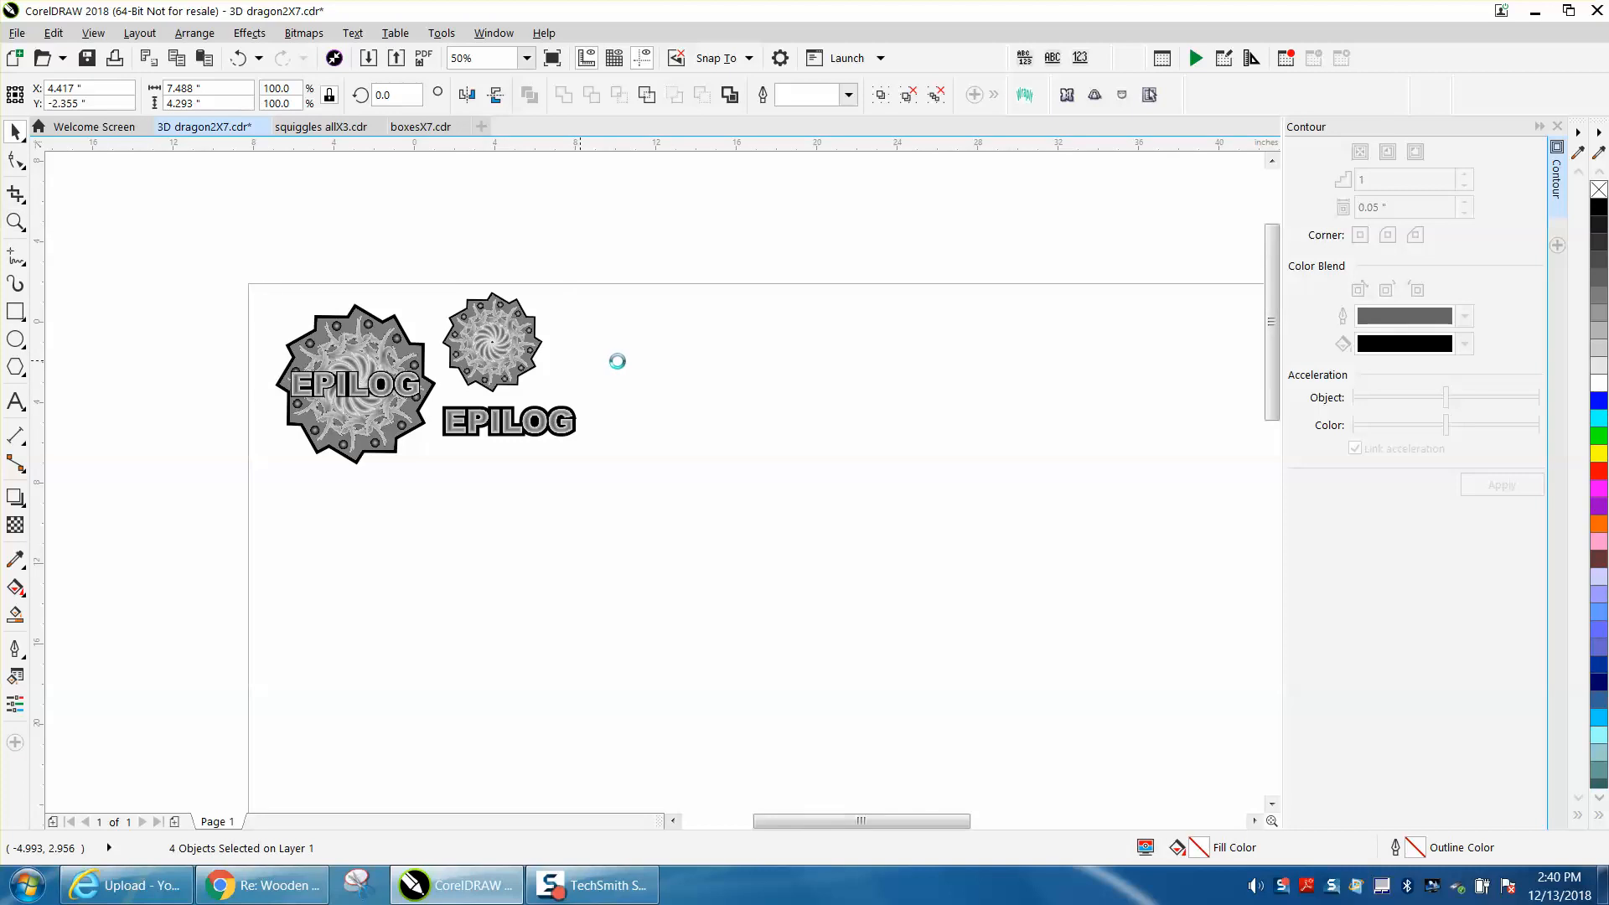
scroll(617, 361, down, 2)
click(1124, 449)
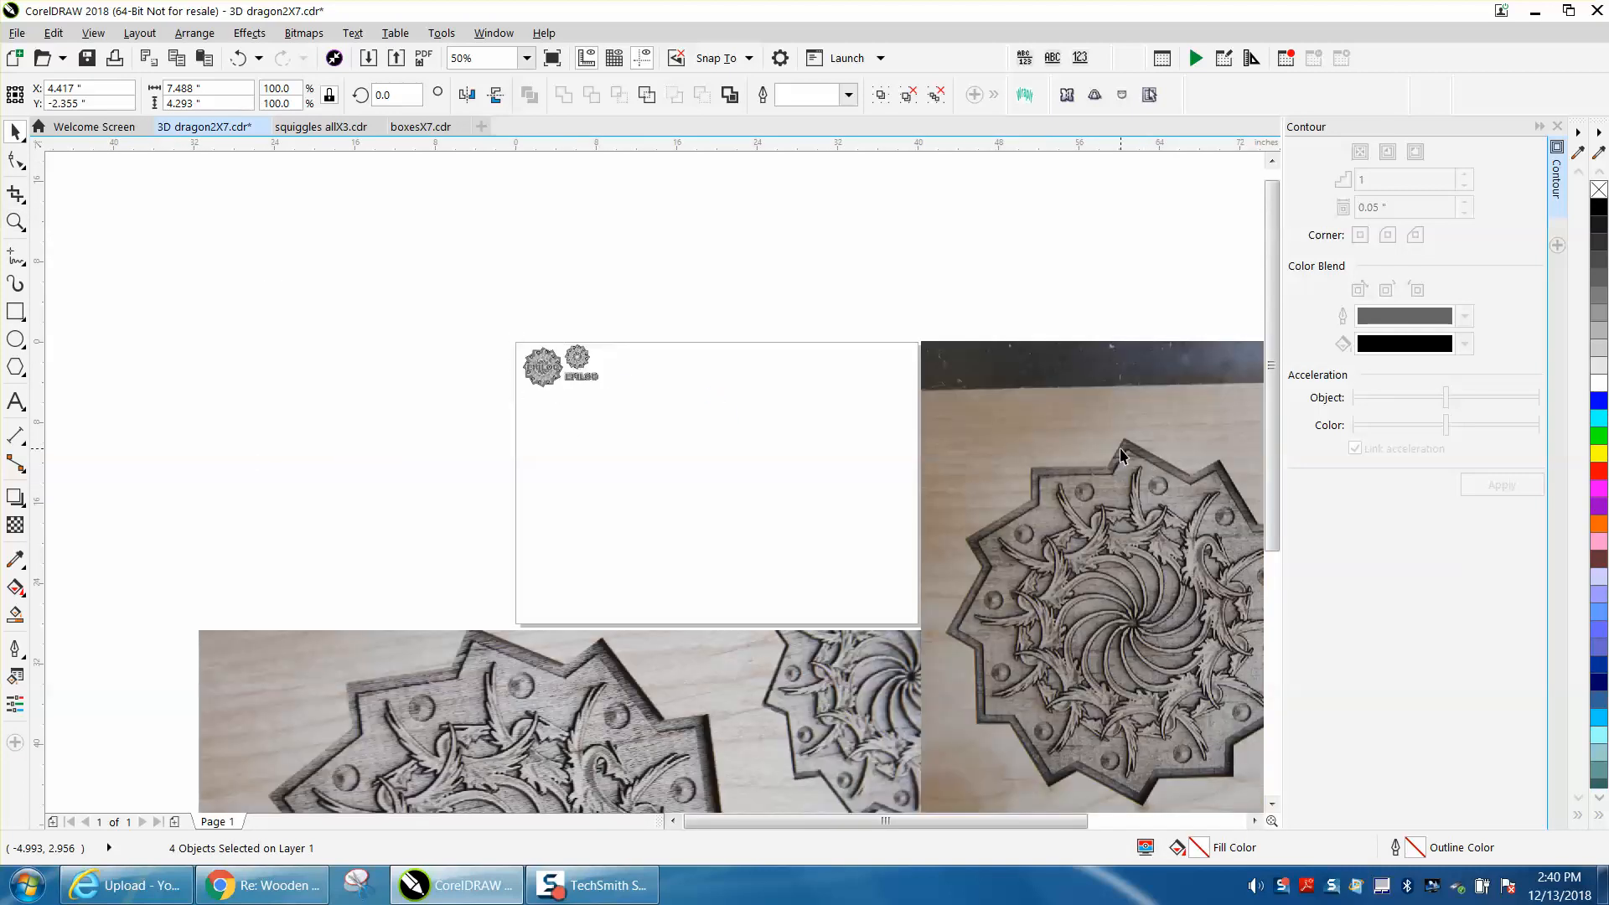
key(Delete)
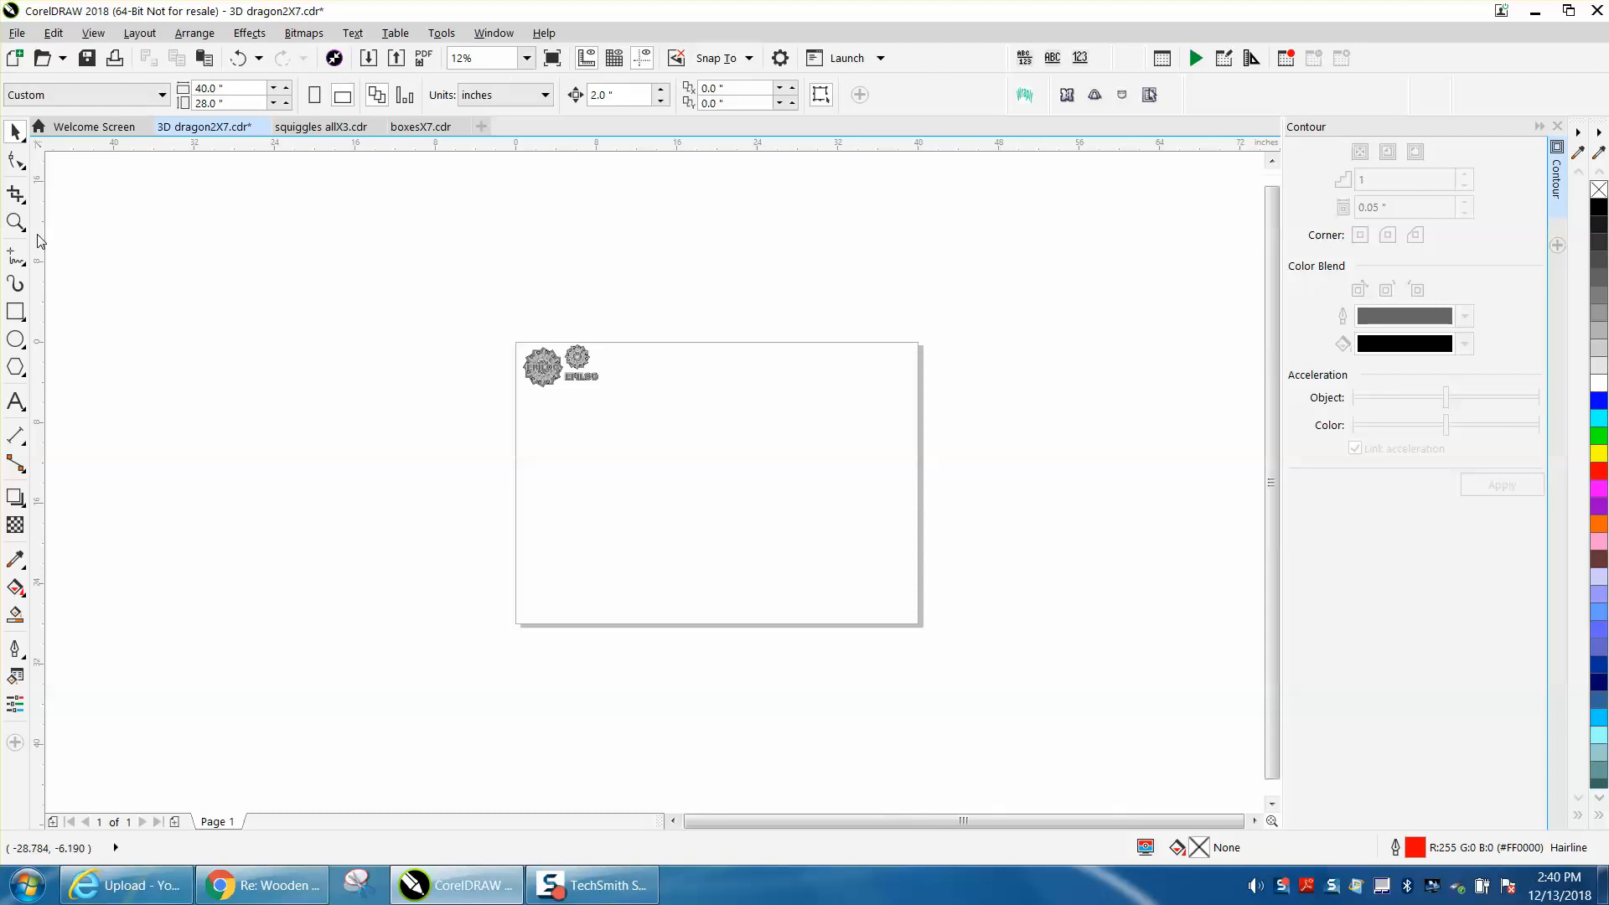
- Add the artistic text EPILOG in the empty area of the page and enlarge it to about 10.6 inches wide
click(16, 220)
drag(514, 424, 930, 602)
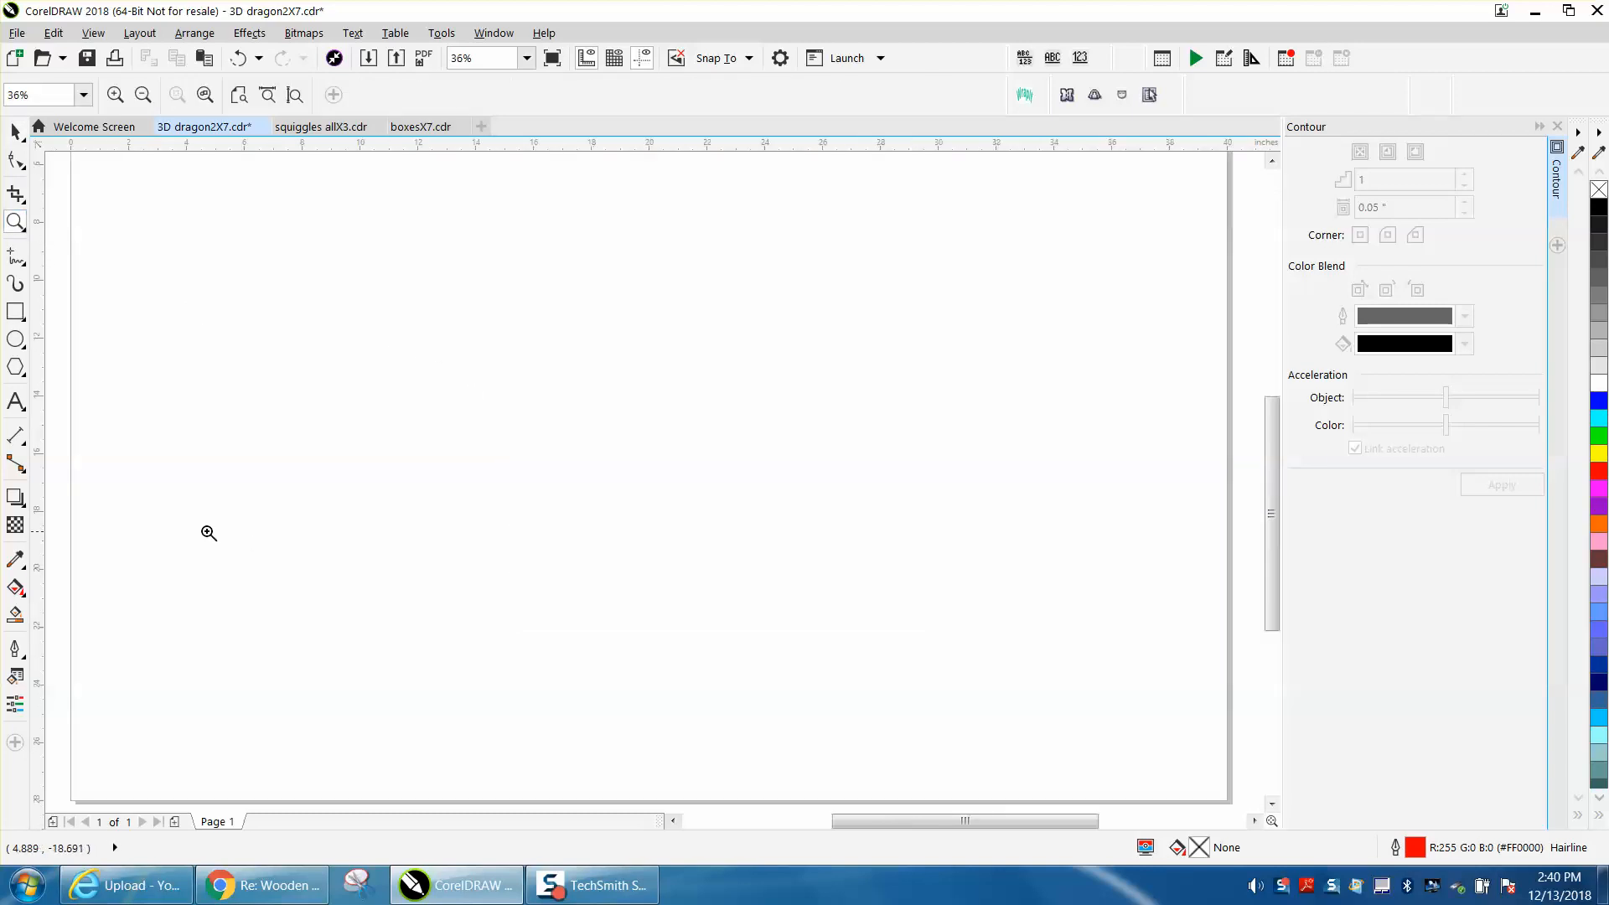
click(16, 401)
click(394, 446)
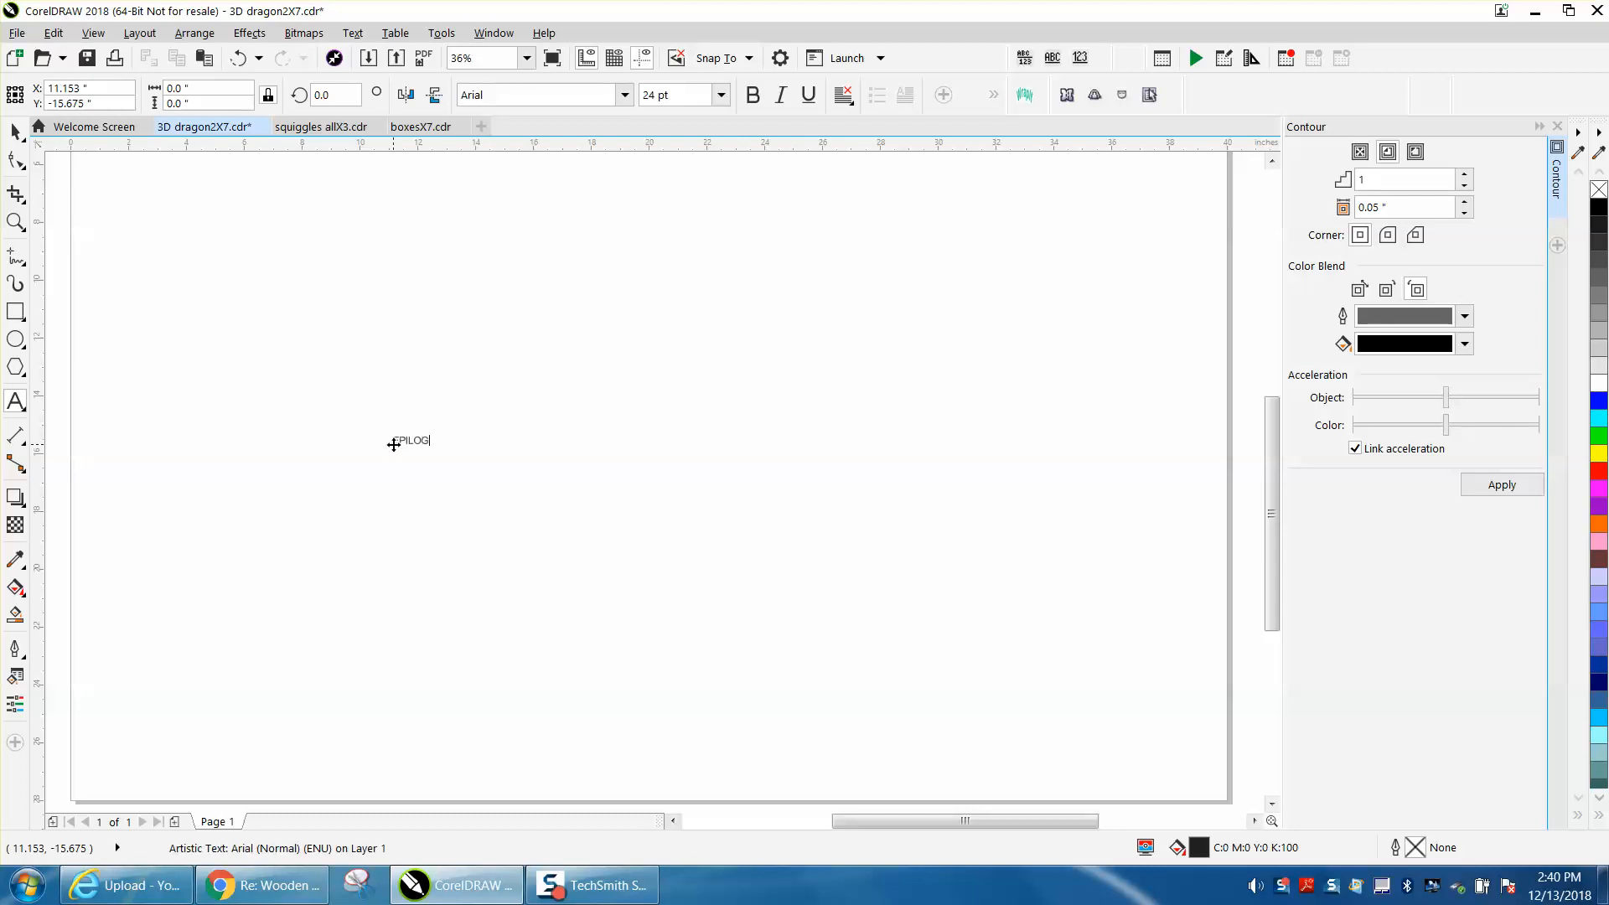
drag(432, 451, 710, 545)
- Set the EPILOG text's font to Arial Black
click(621, 101)
click(624, 96)
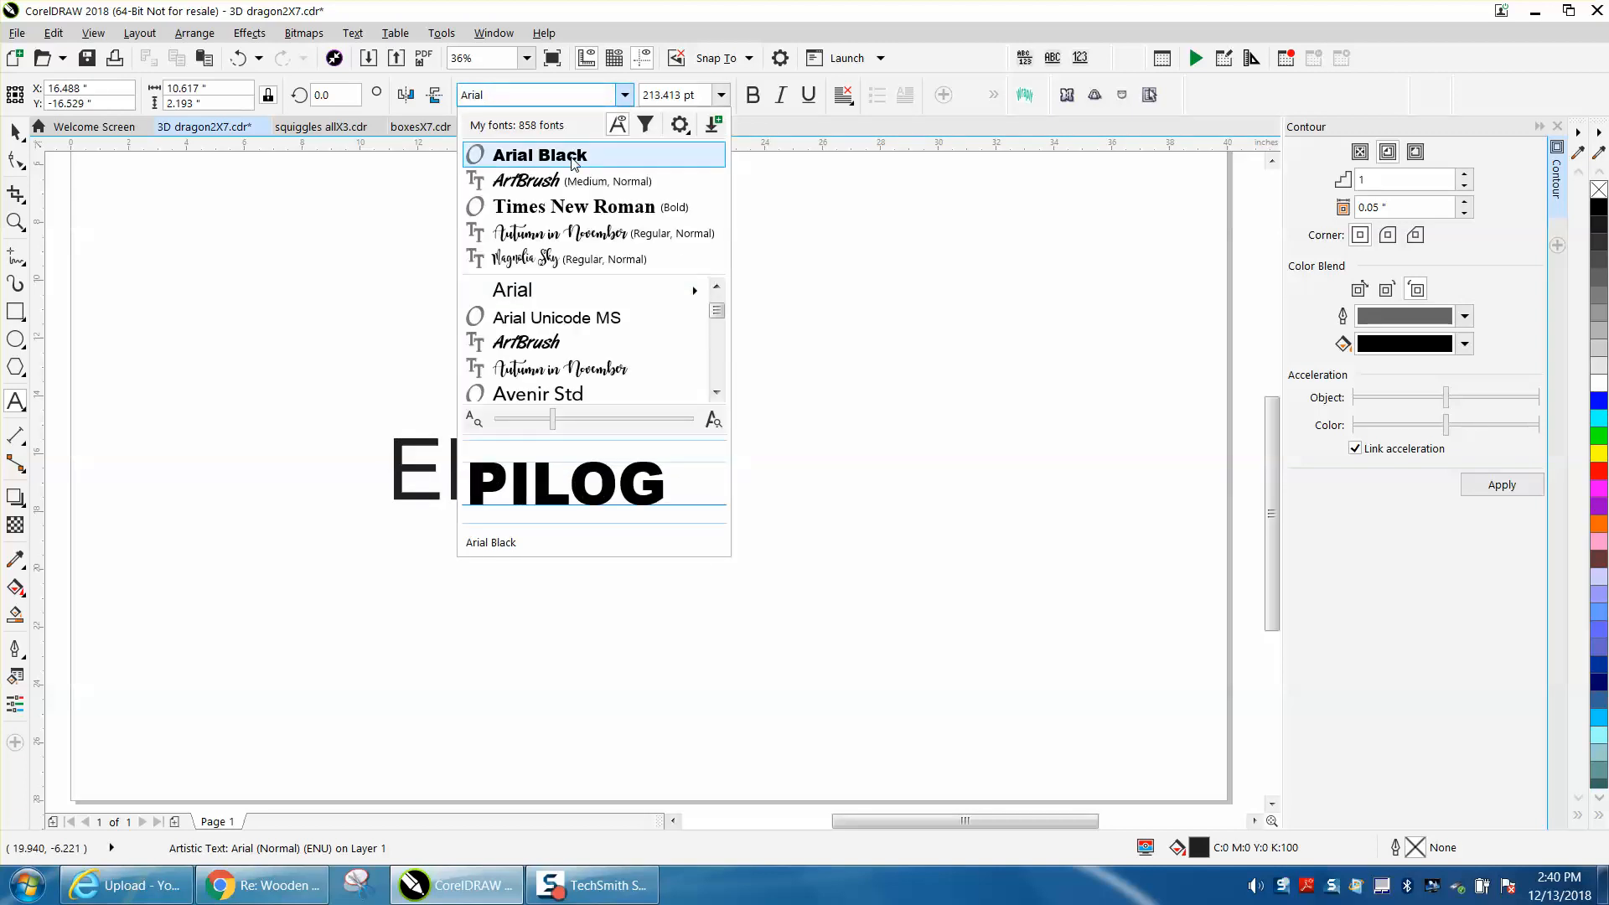
click(573, 162)
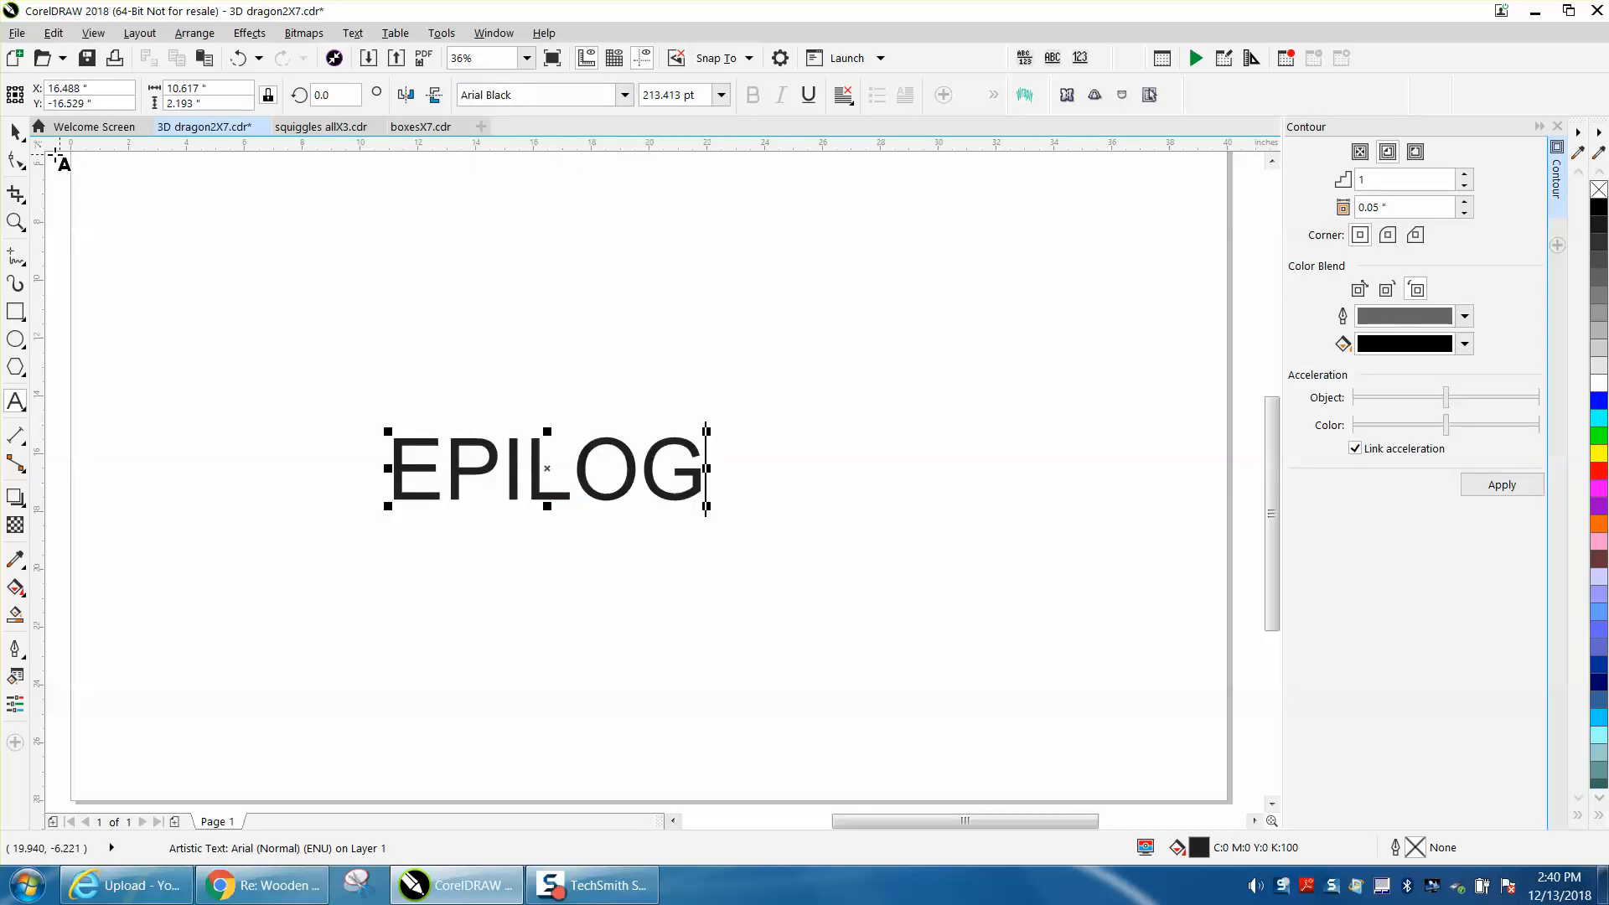
click(599, 95)
text(Arial)
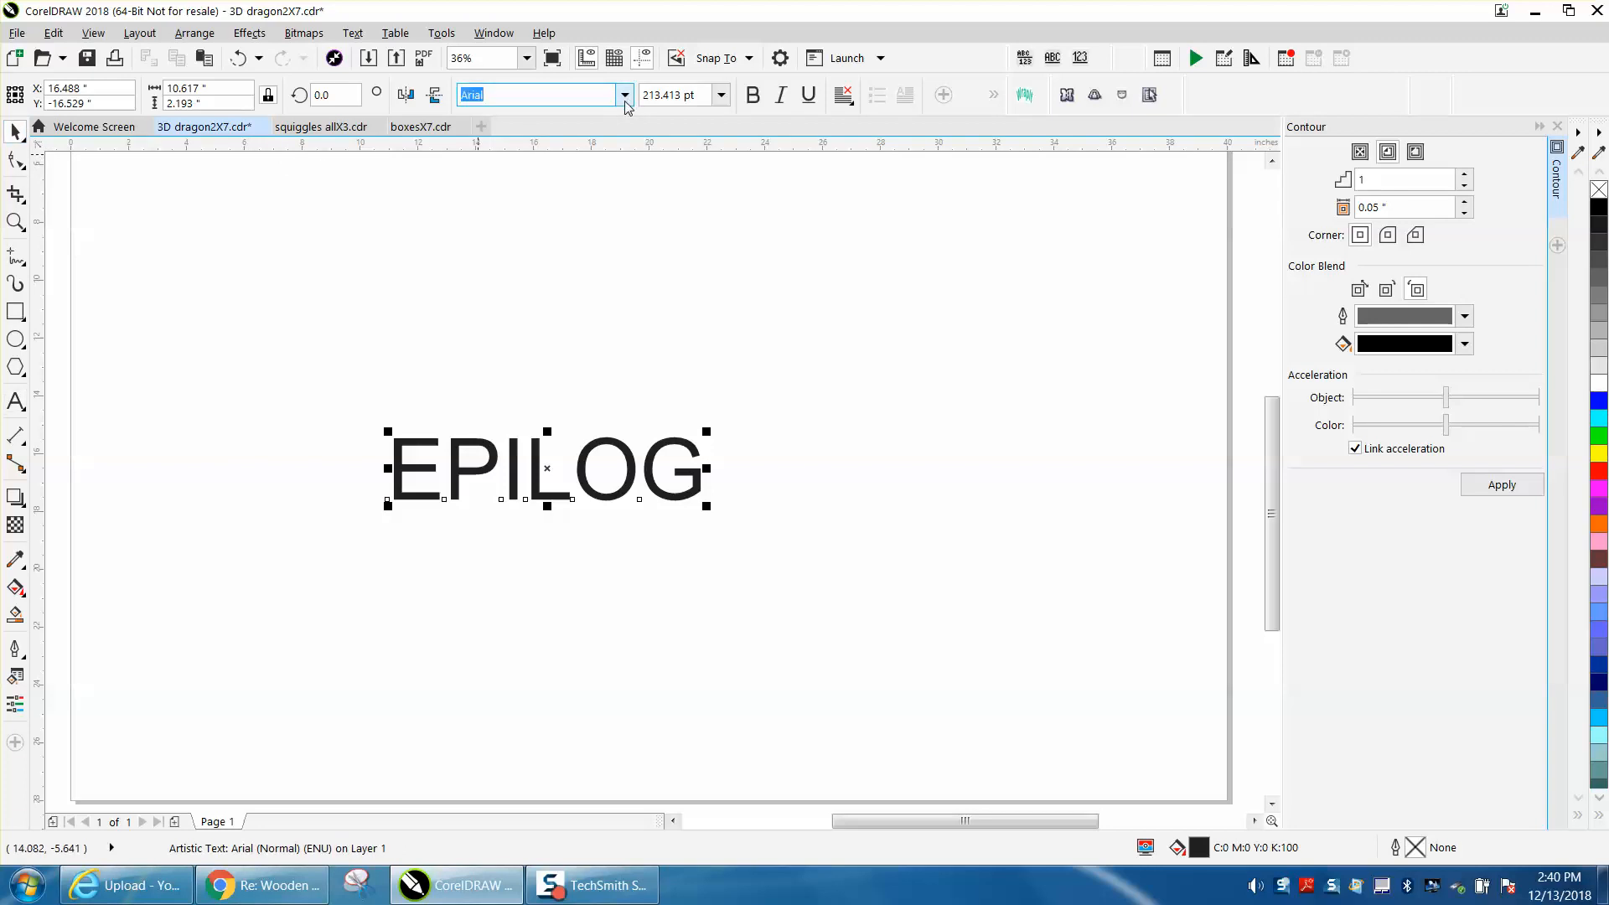
key(Return)
key(ctrl+z)
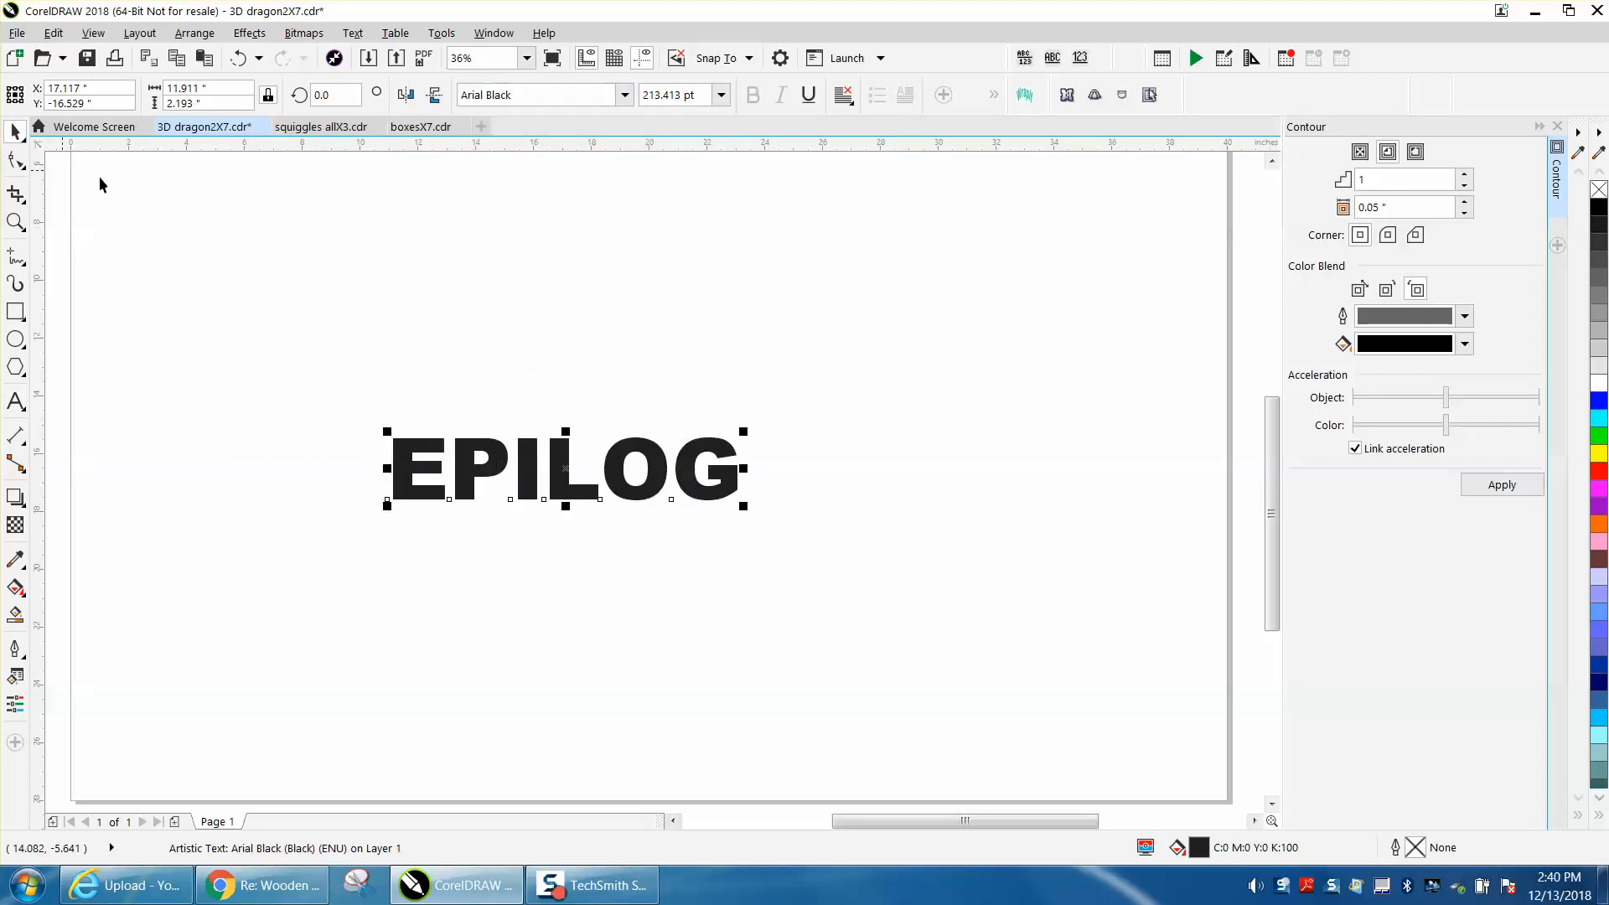
- Remove the EPILOG text's fill and give the letters a red hairline outline
click(1599, 190)
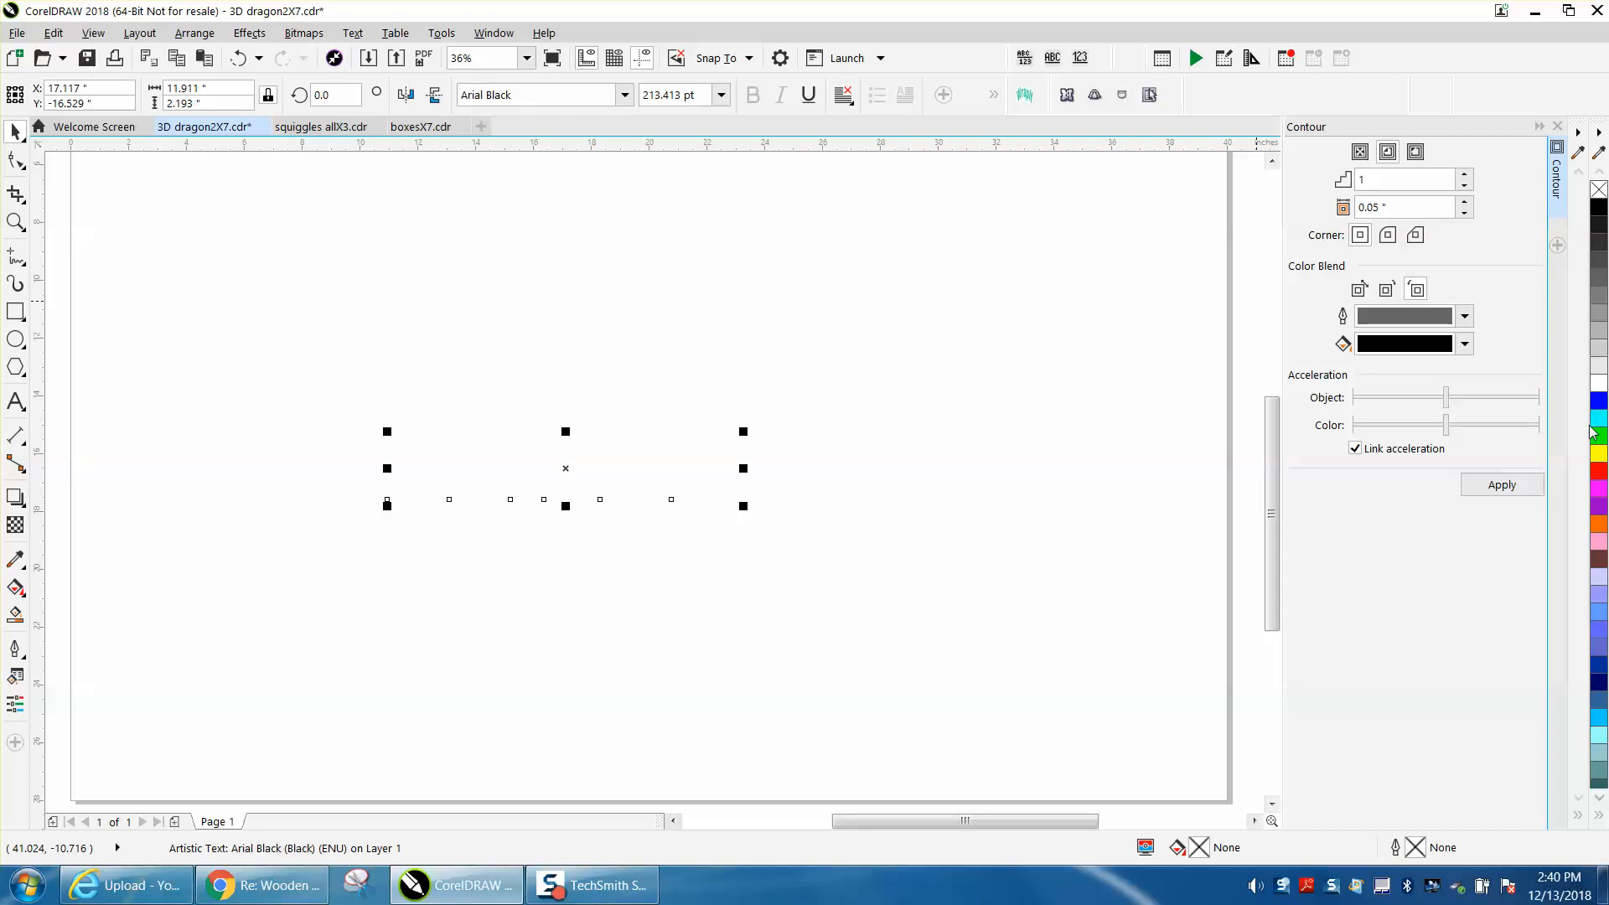
right_click(1599, 475)
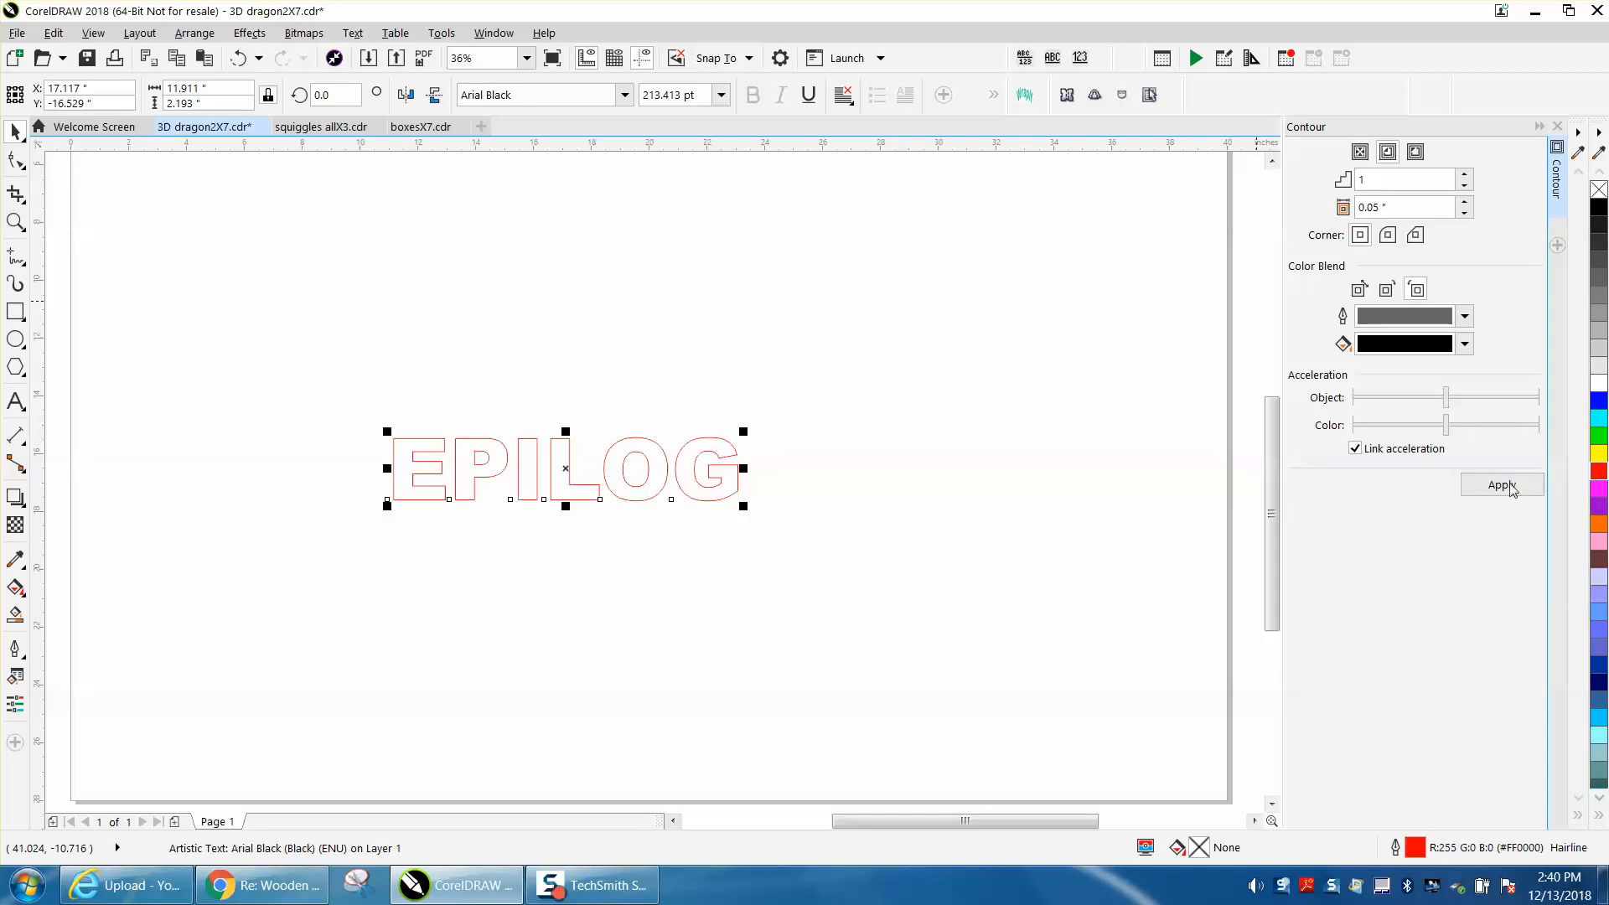
click(15, 221)
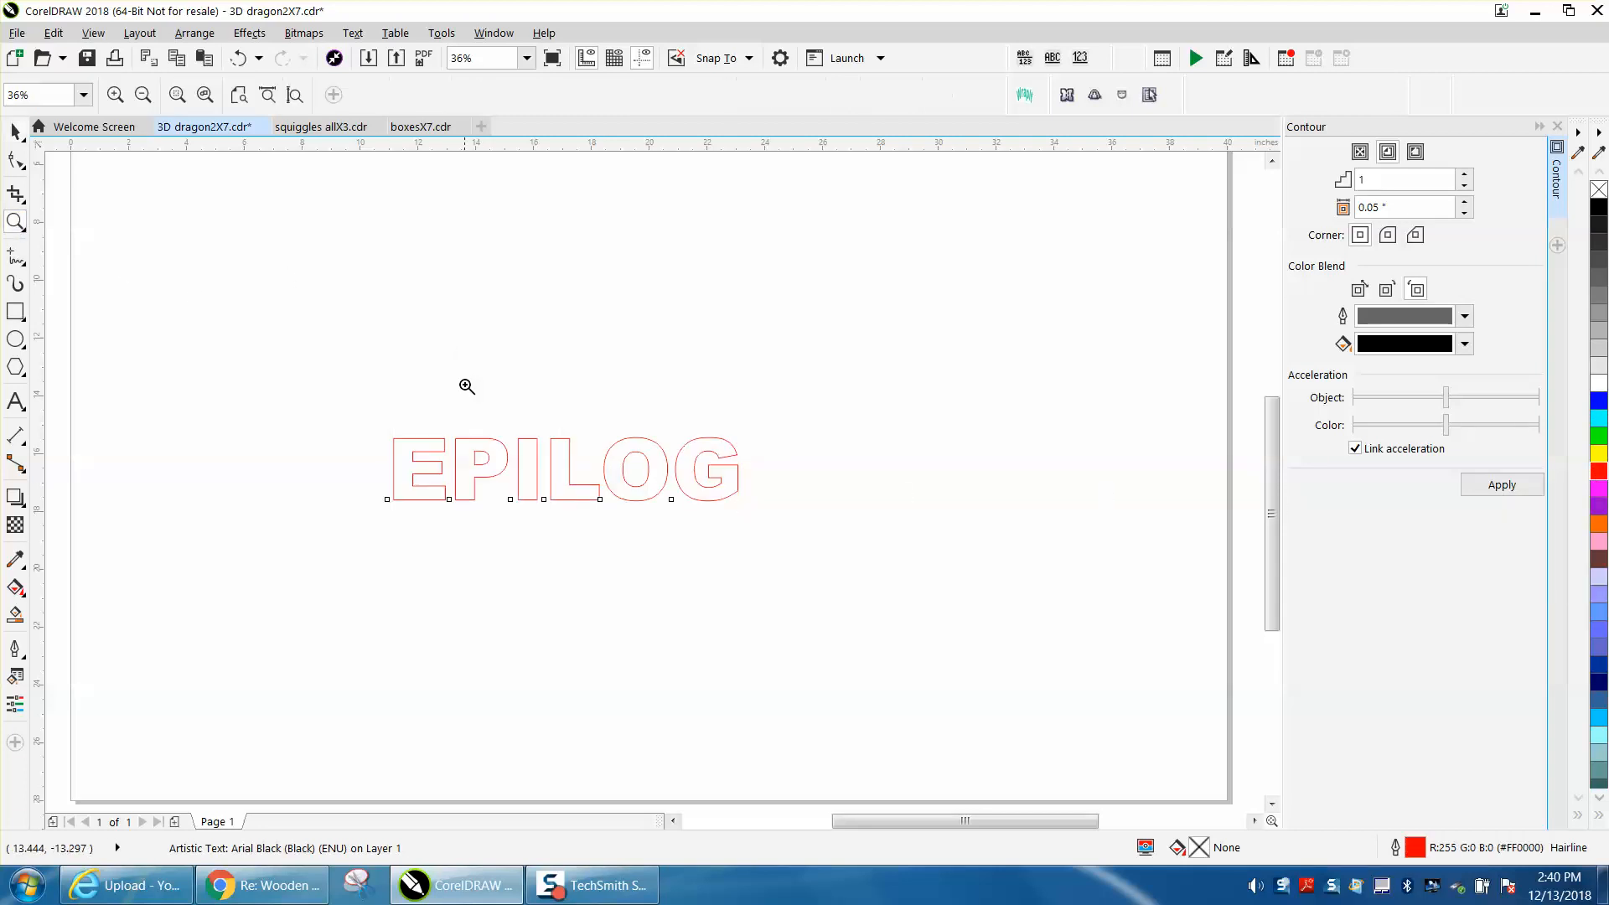
drag(396, 413, 829, 542)
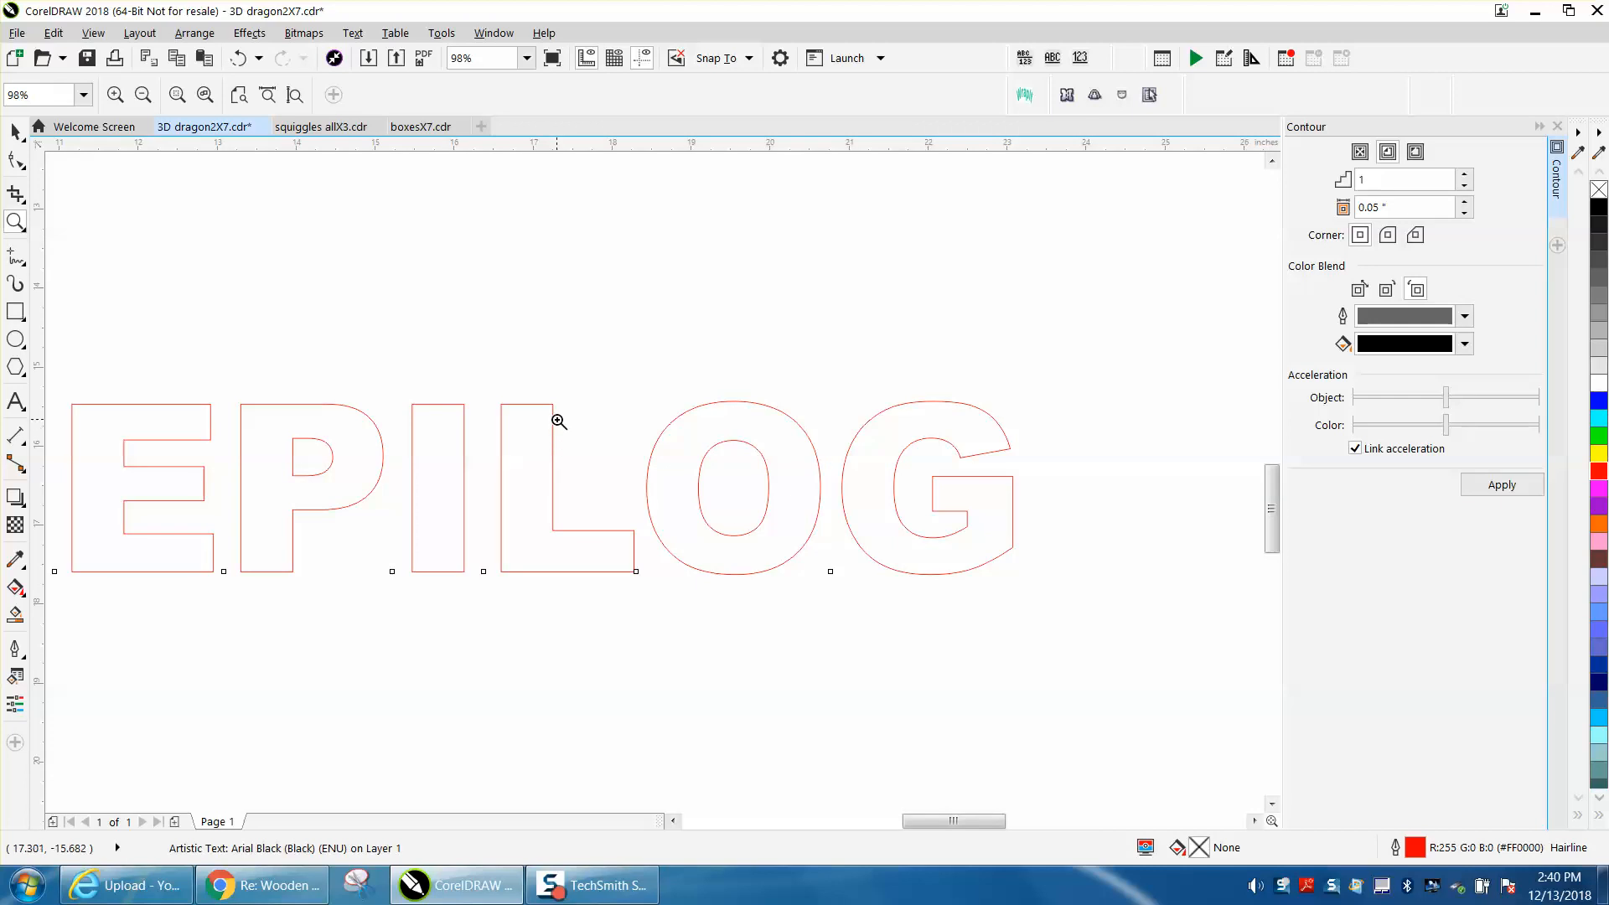
right_click(559, 419)
- Apply a one-step inside contour with a 0.05-inch offset and black outline to the EPILOG text
click(15, 132)
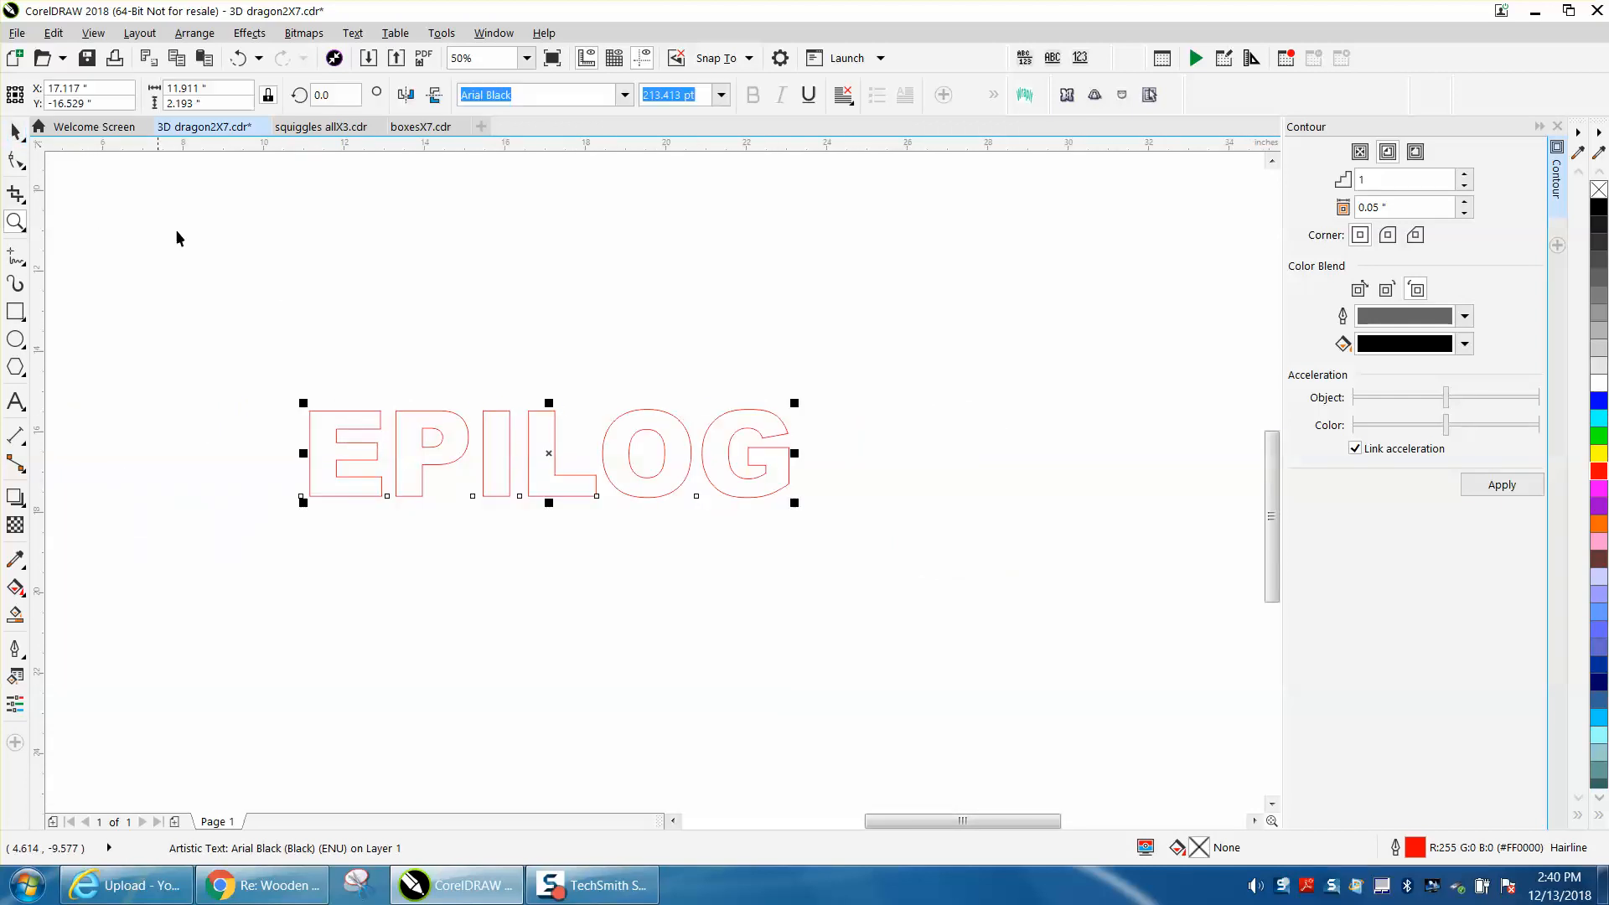
drag(242, 282, 812, 541)
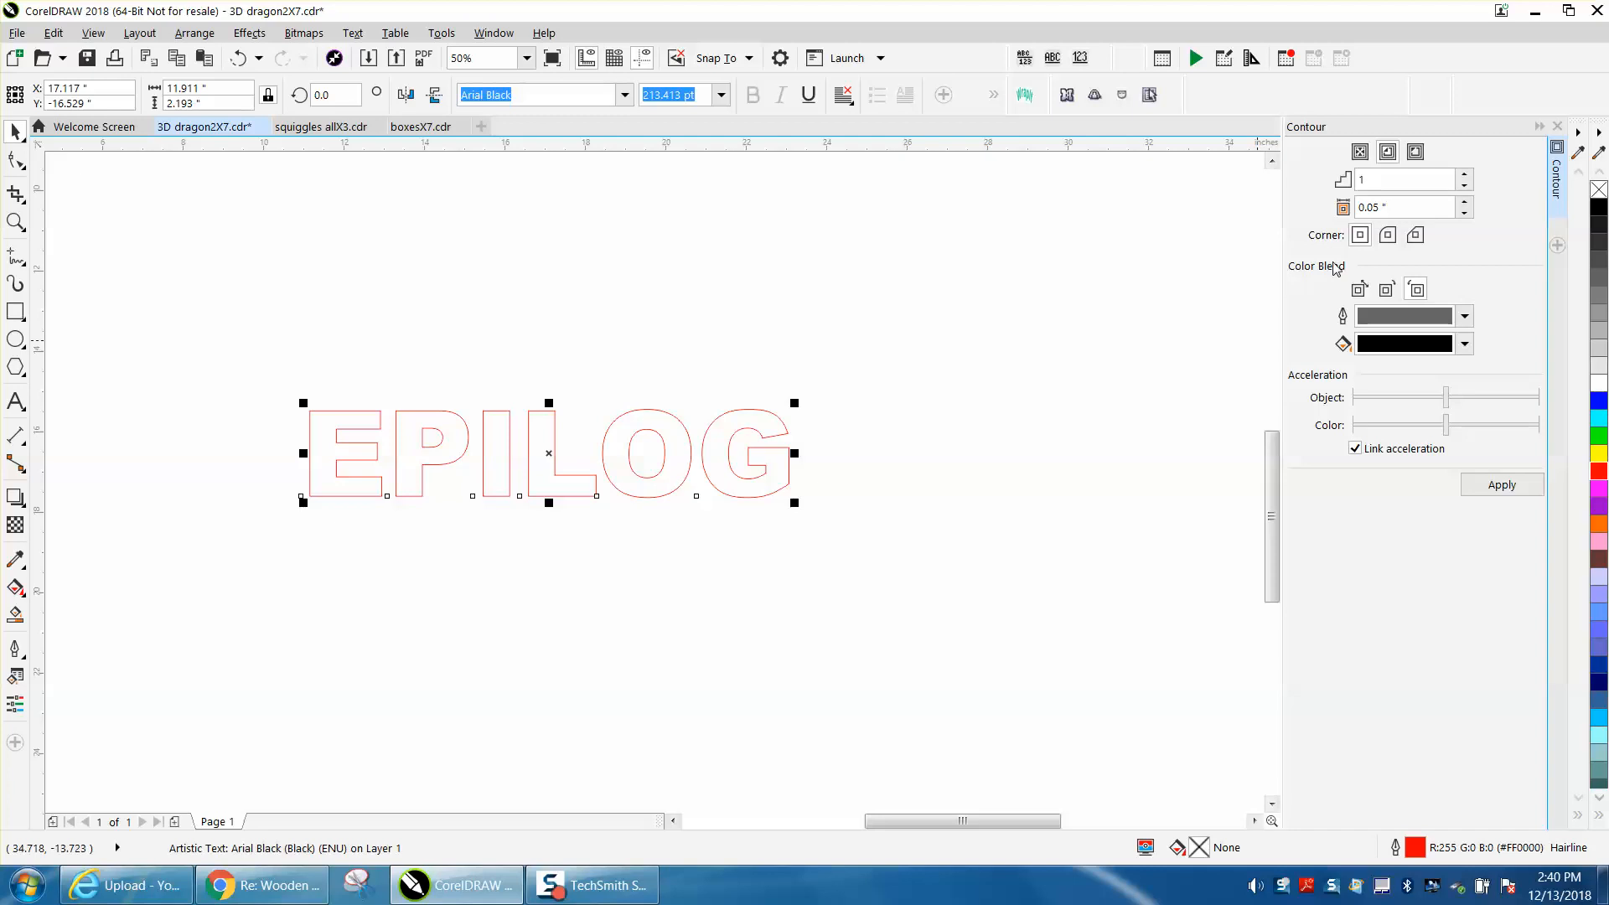
click(1416, 153)
click(1464, 317)
click(1456, 426)
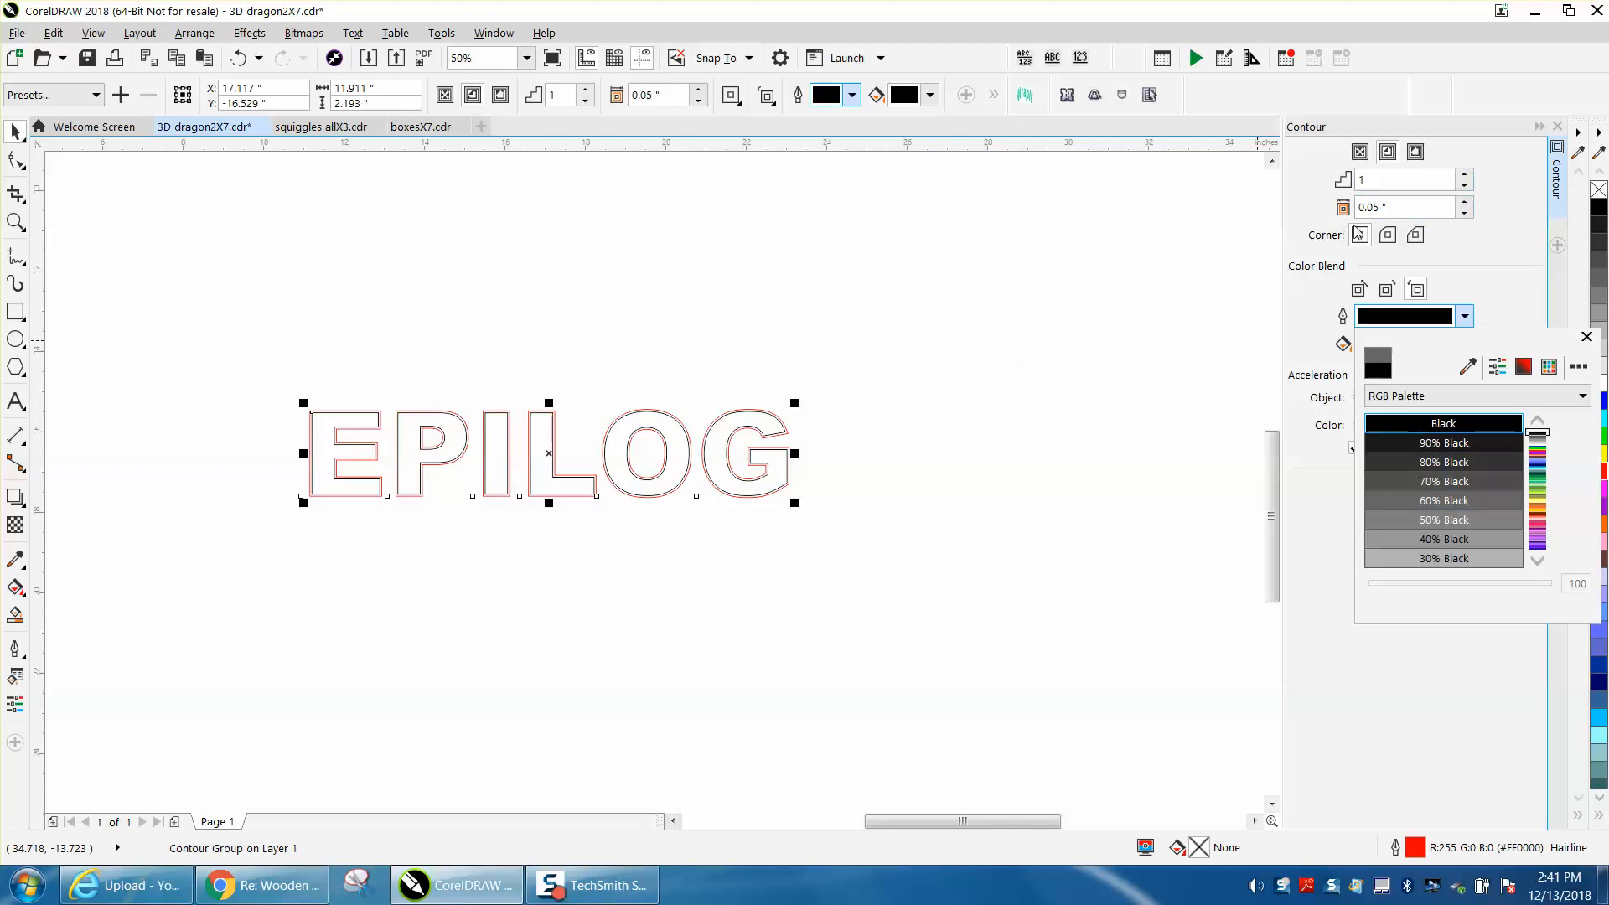
- Increase the EPILOG text's inside contour offset to 0.15 inches
click(1465, 203)
click(1465, 203)
click(1465, 202)
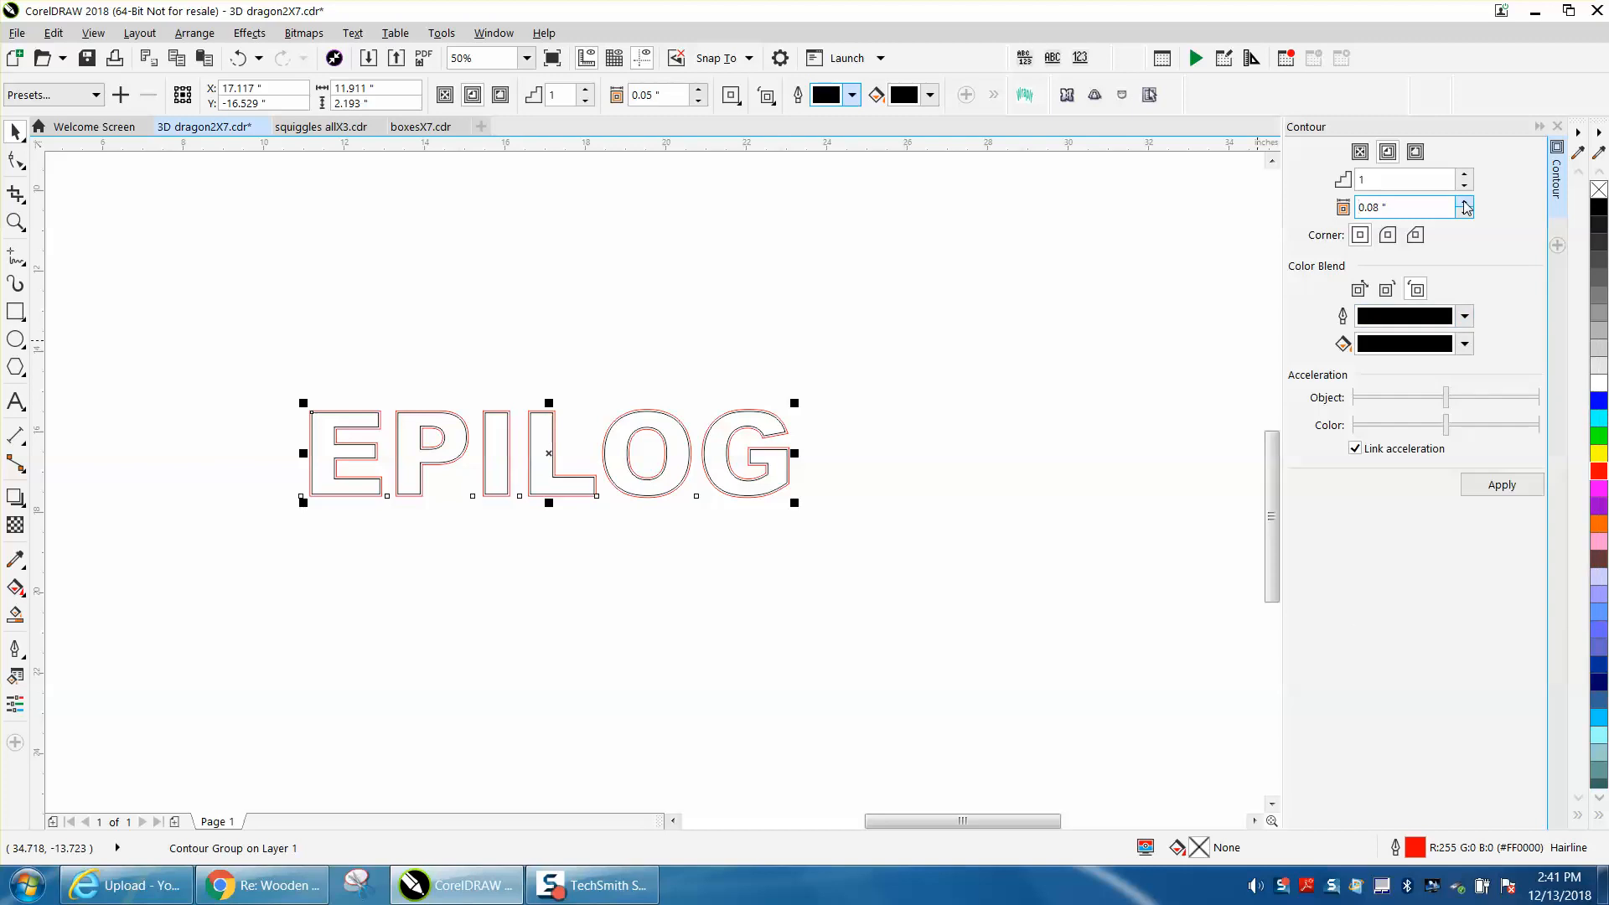
click(1464, 203)
click(1464, 203)
click(1499, 486)
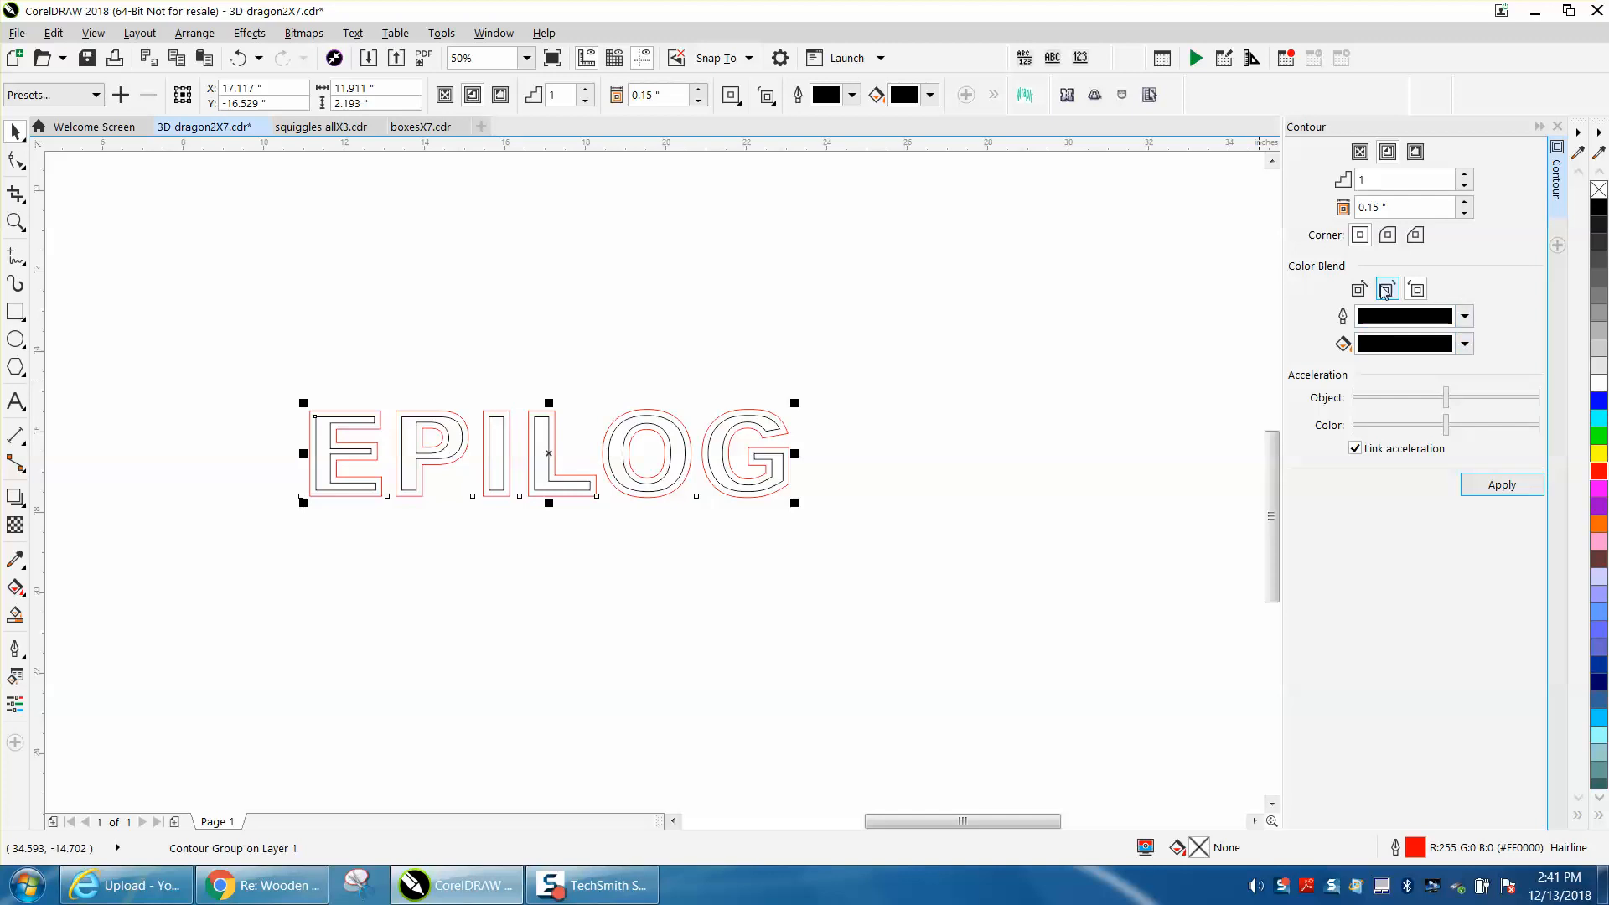
- Try to apply a 0.5-inch contour offset to the EPILOG text
click(1383, 207)
text(.)
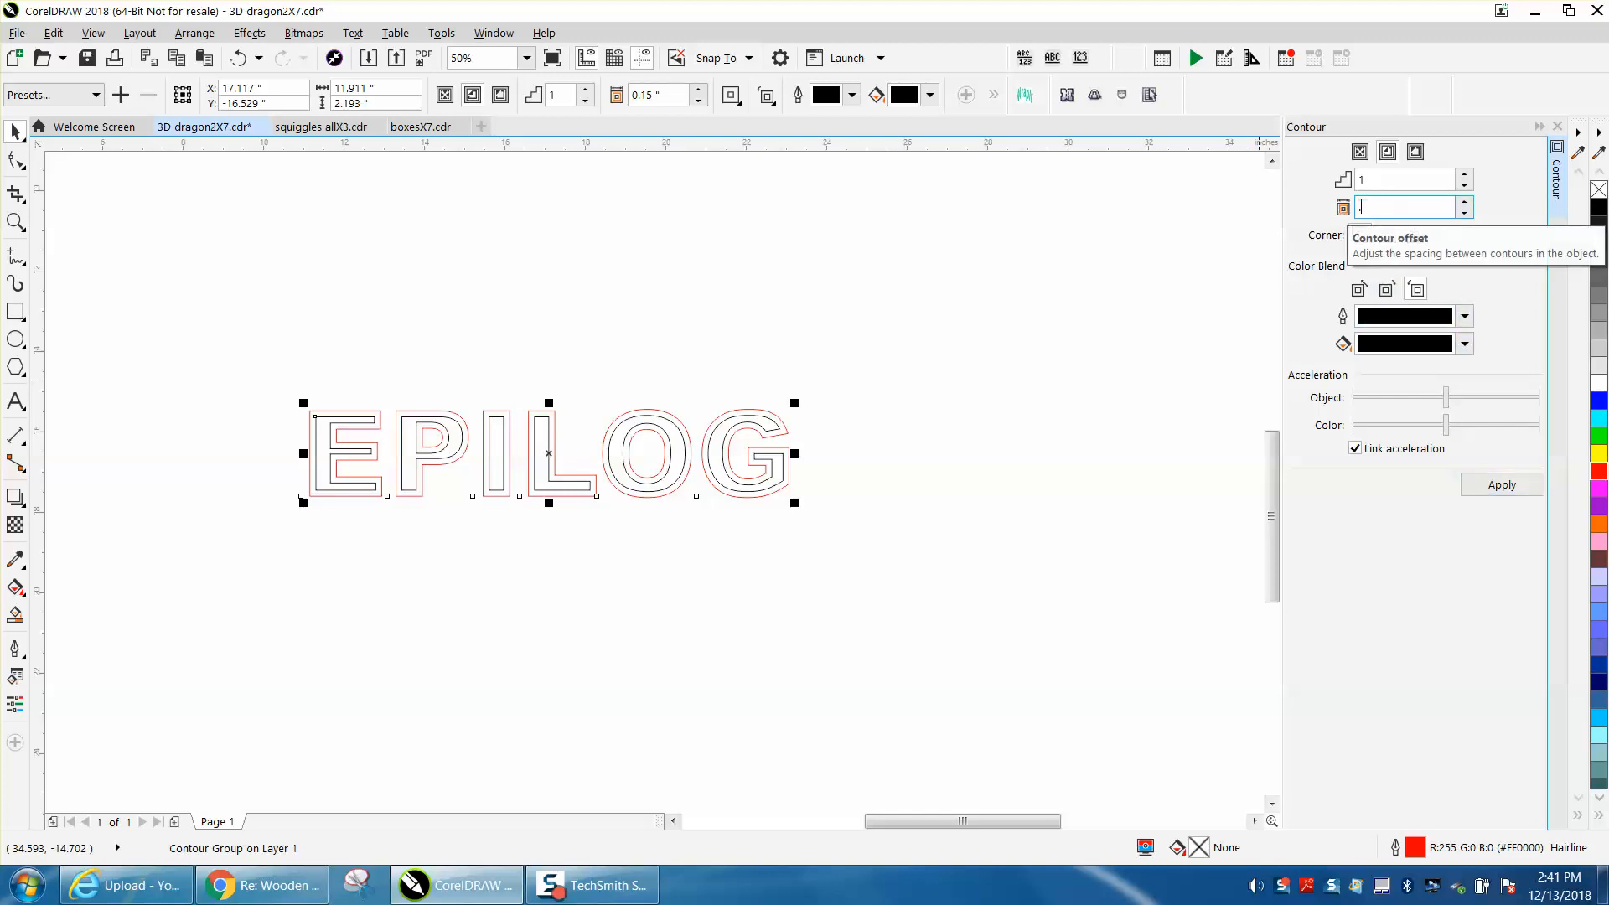
text(5)
key(Return)
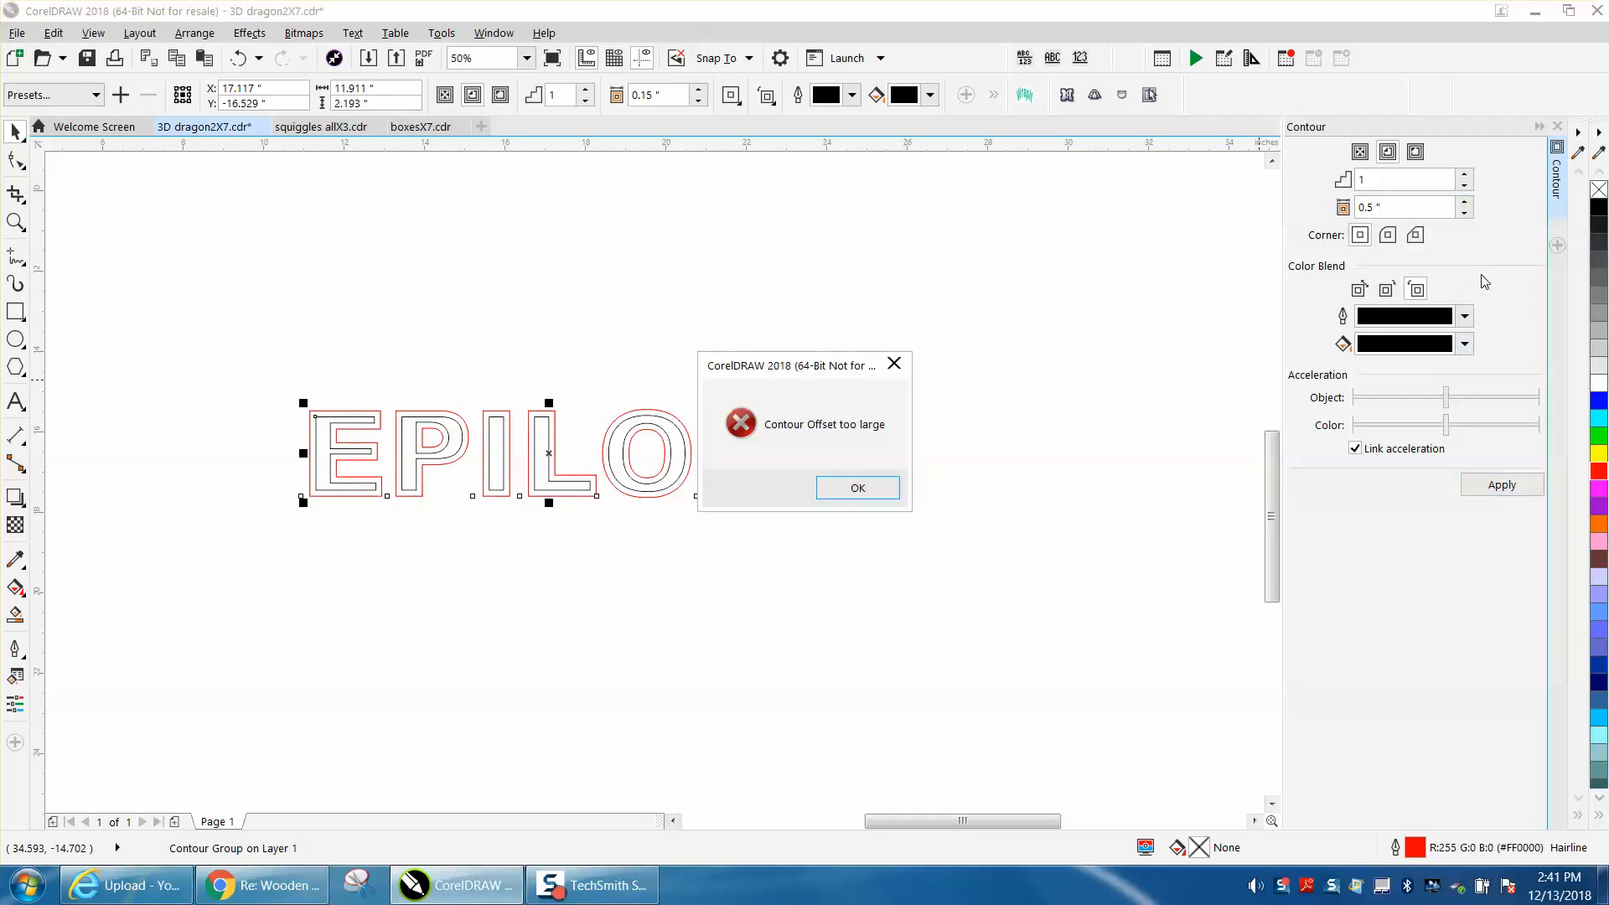
click(887, 488)
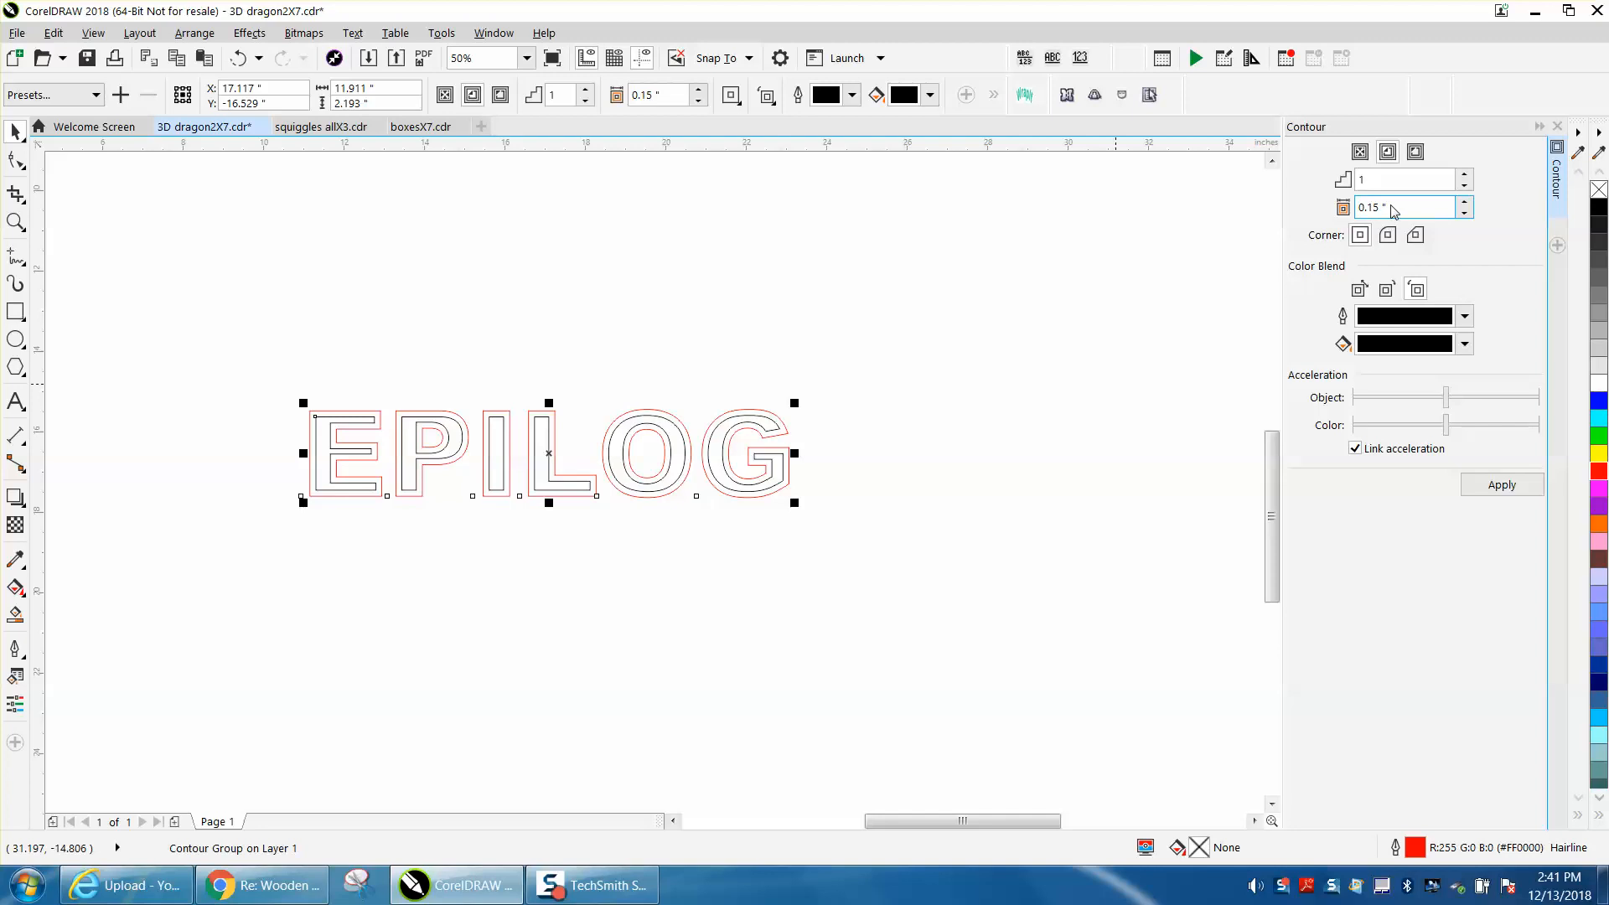
- Undo the contours on the EPILOG text back to the plain red outlined letters
click(240, 60)
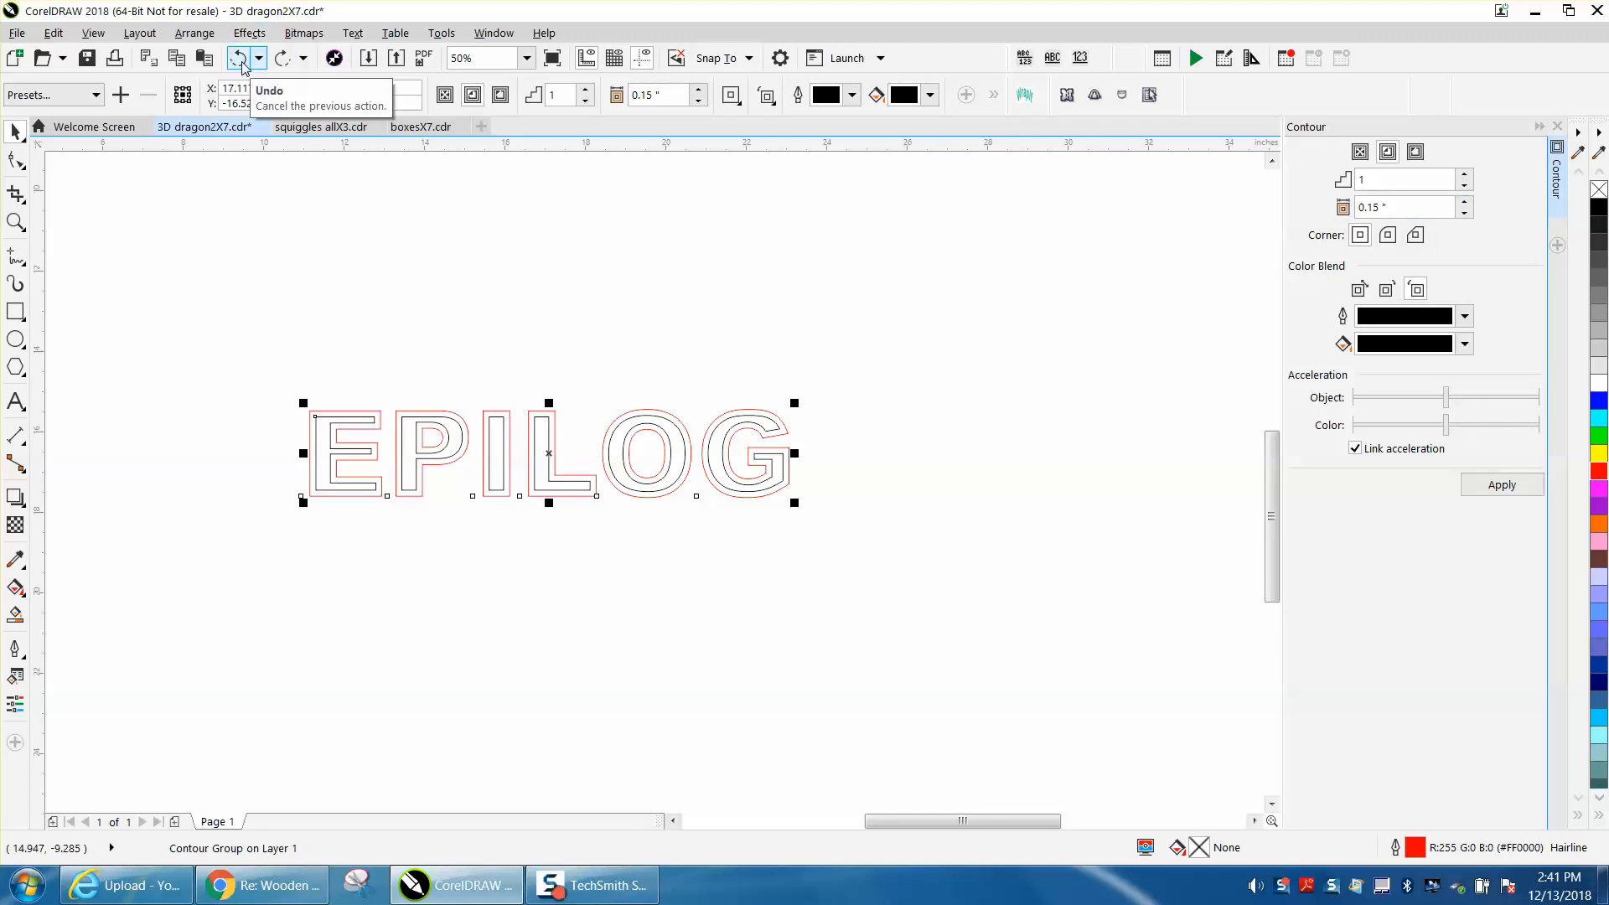
click(241, 61)
click(241, 60)
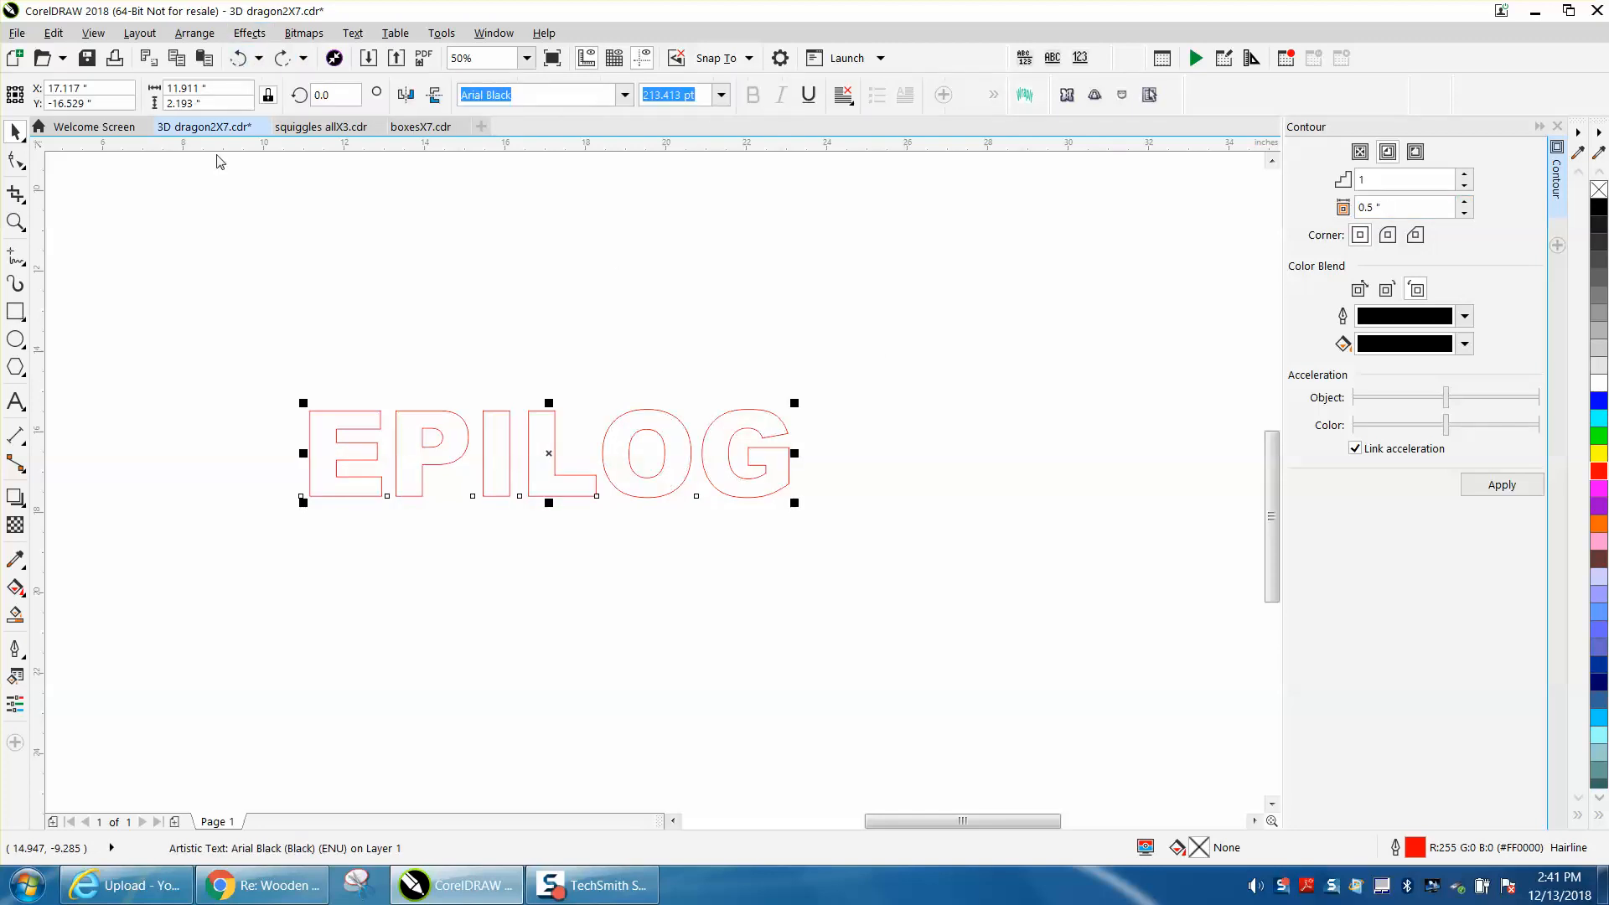
- Try to apply a one-step inside contour with a 0.5-inch offset to the restored EPILOG text
drag(232, 305, 897, 572)
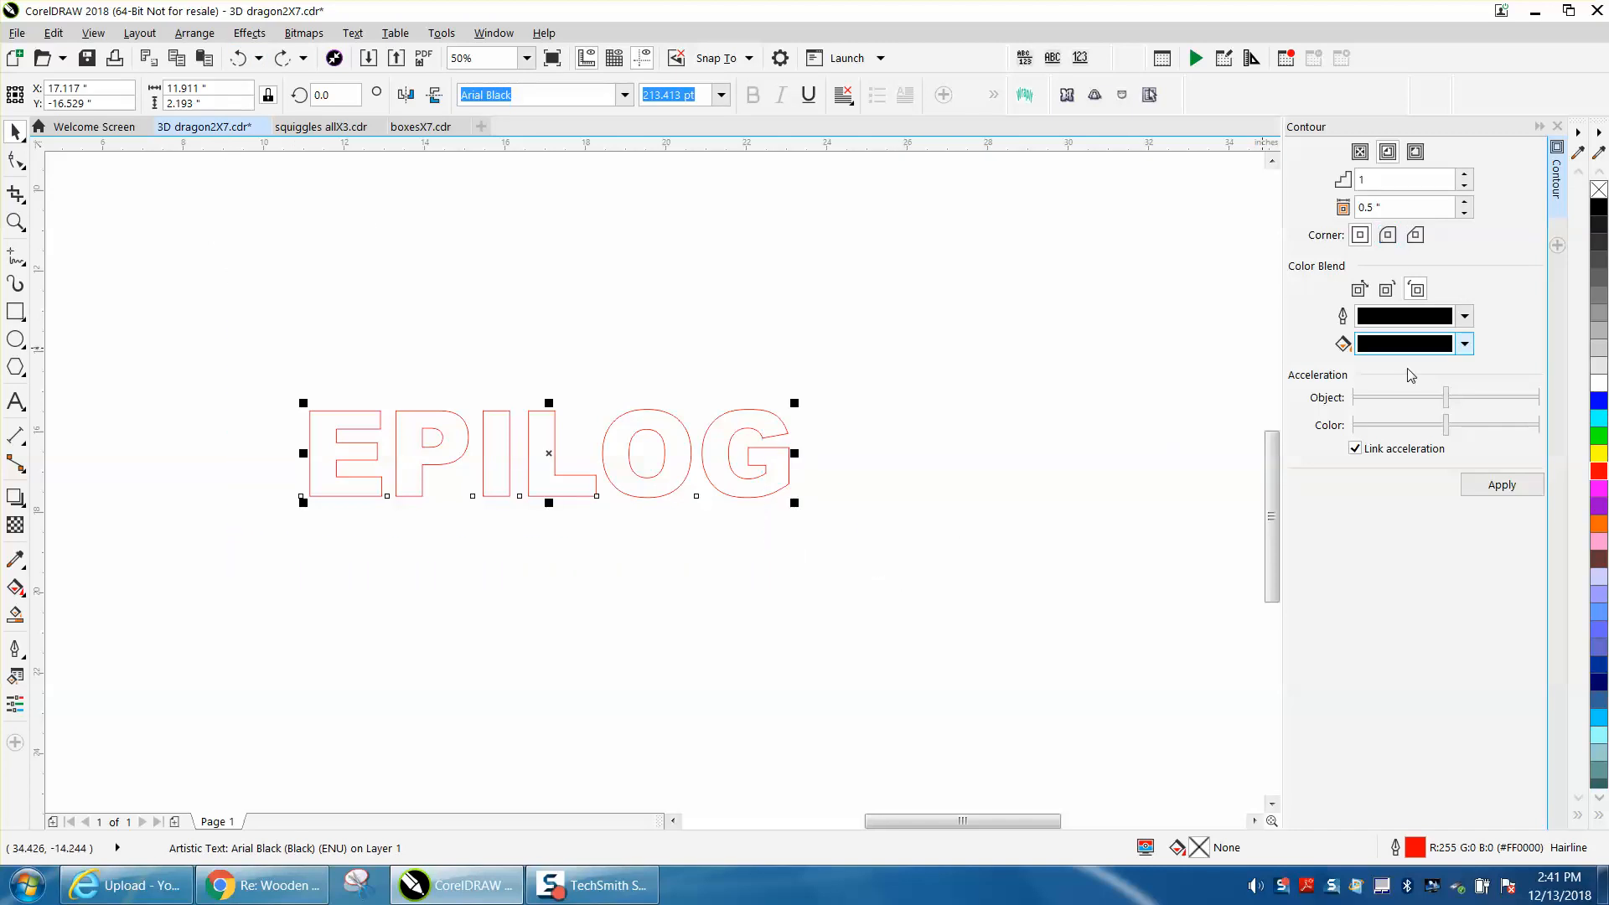
click(1502, 491)
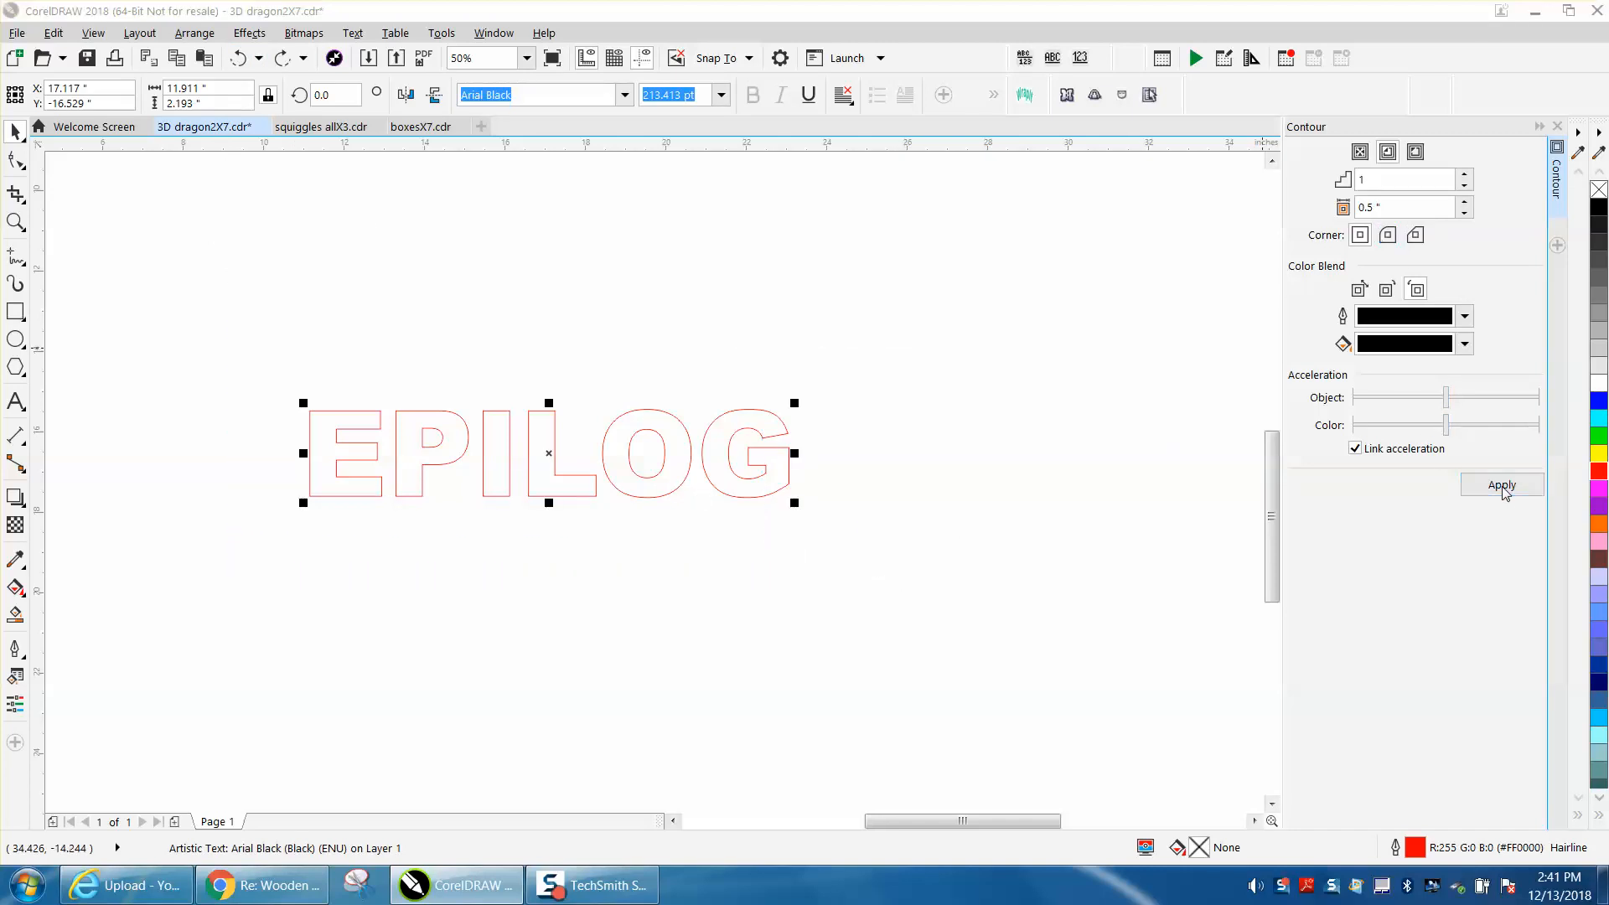
click(848, 494)
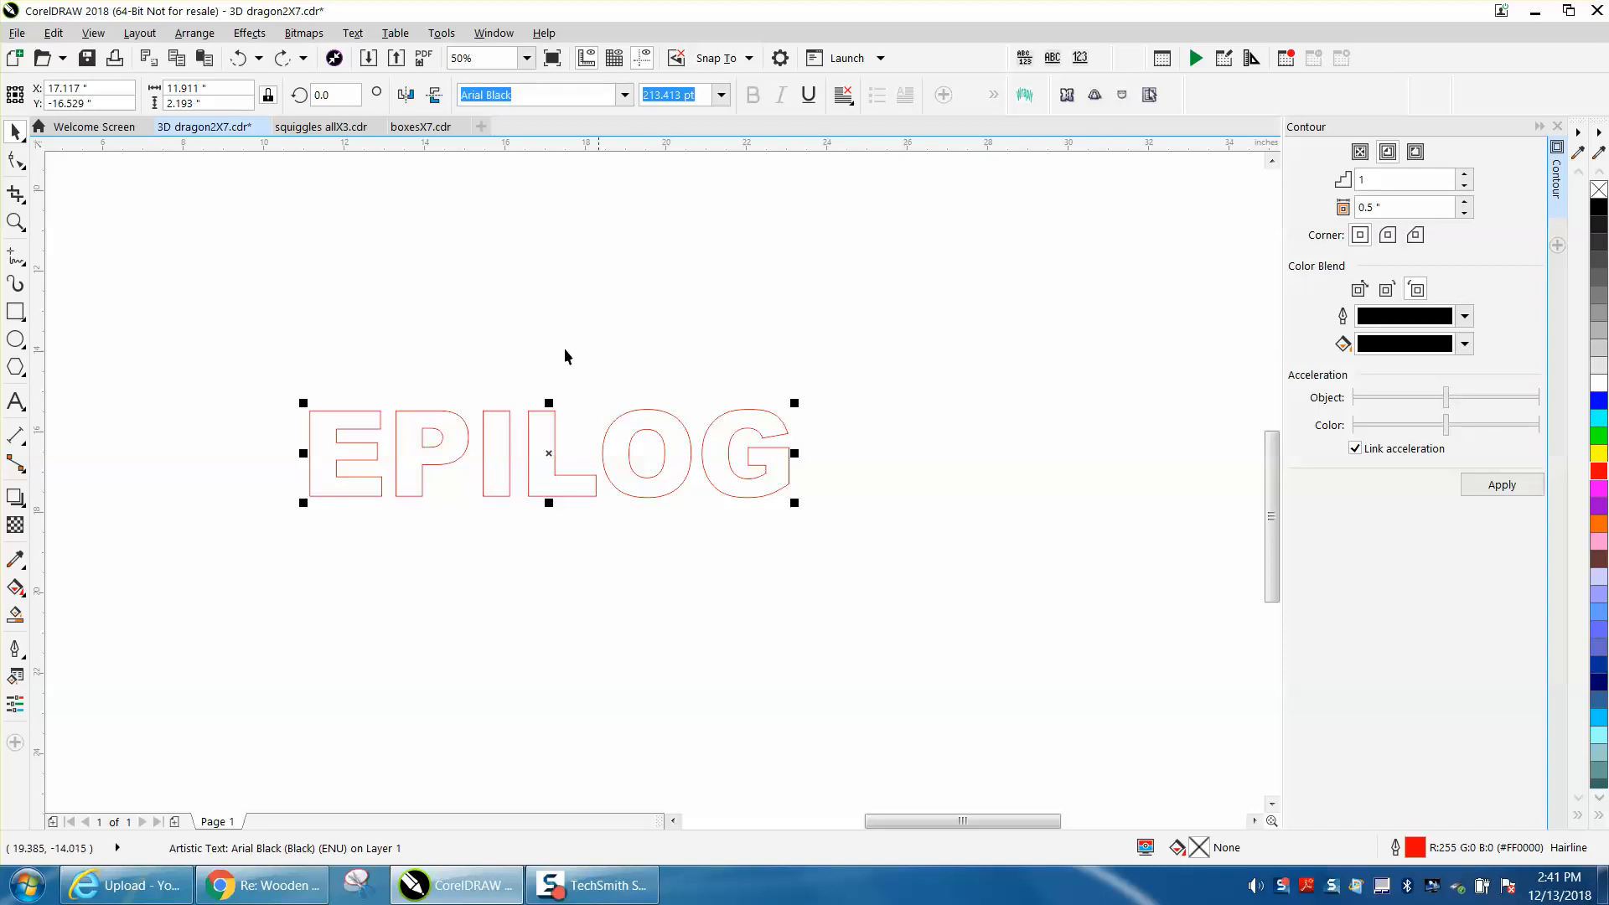
- Break the EPILOG artistic text apart into separate letters
drag(262, 347, 832, 540)
click(194, 33)
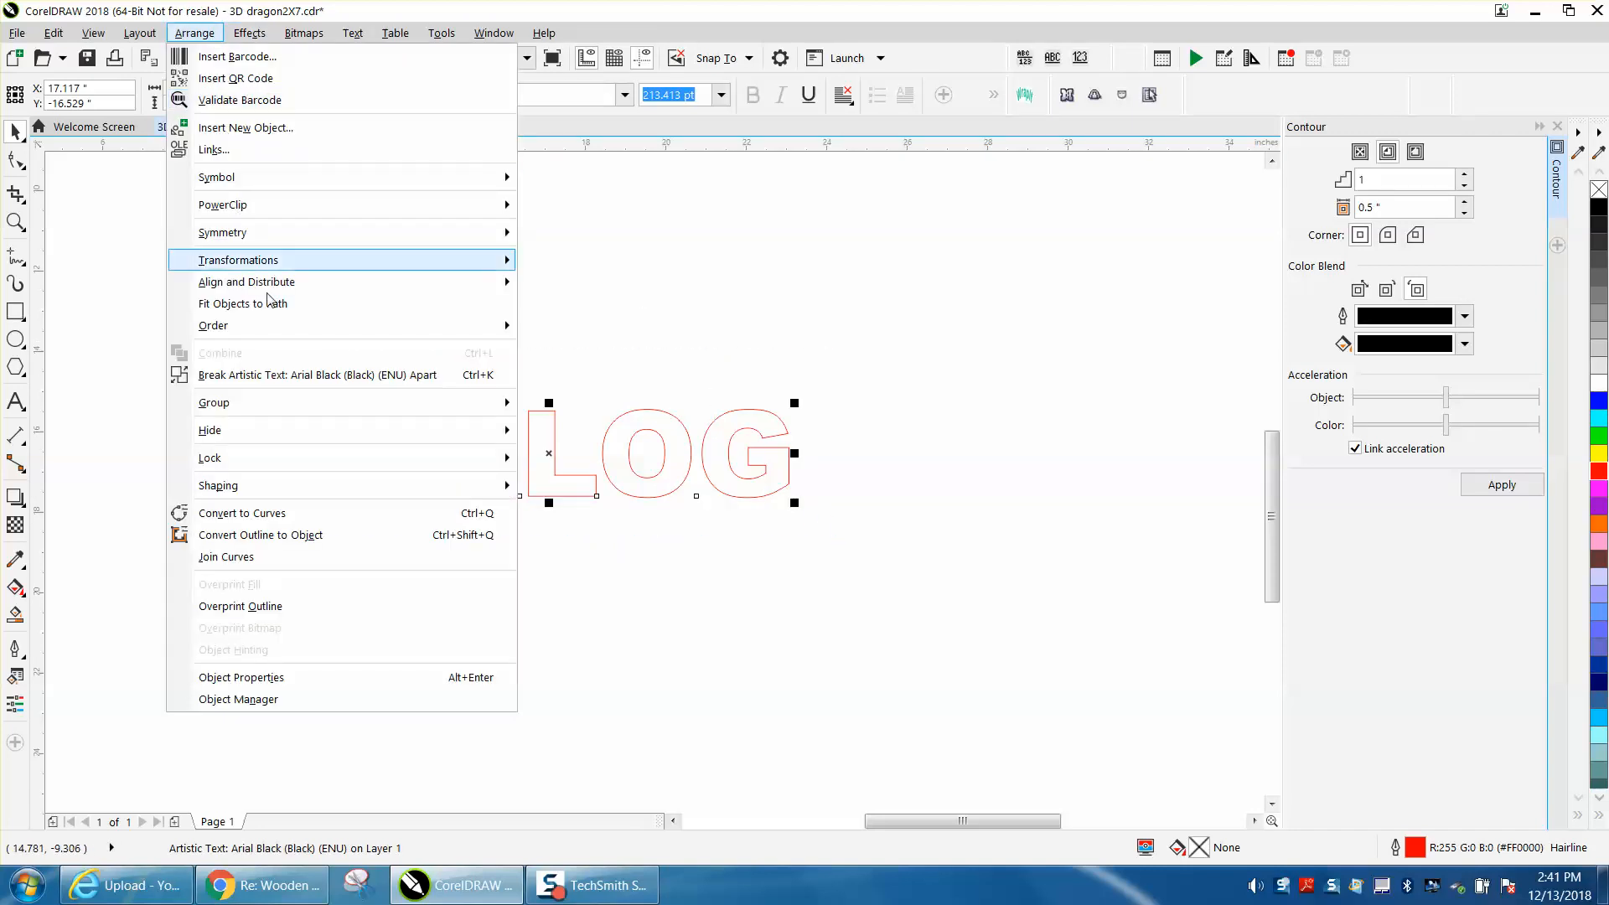
mouse_move(241, 333)
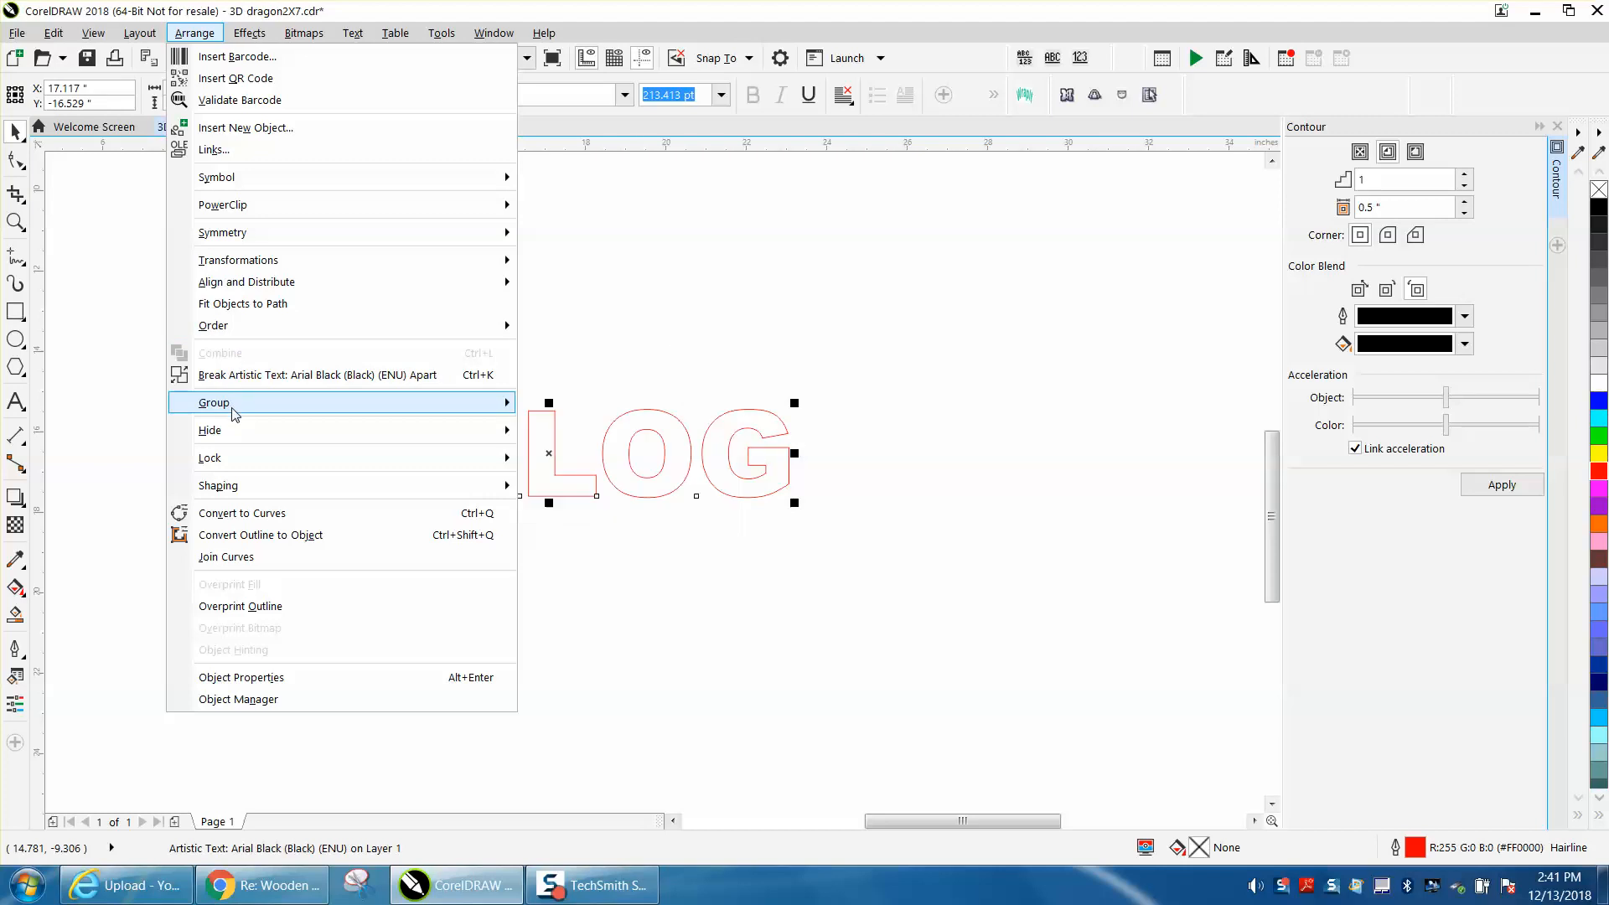
click(281, 377)
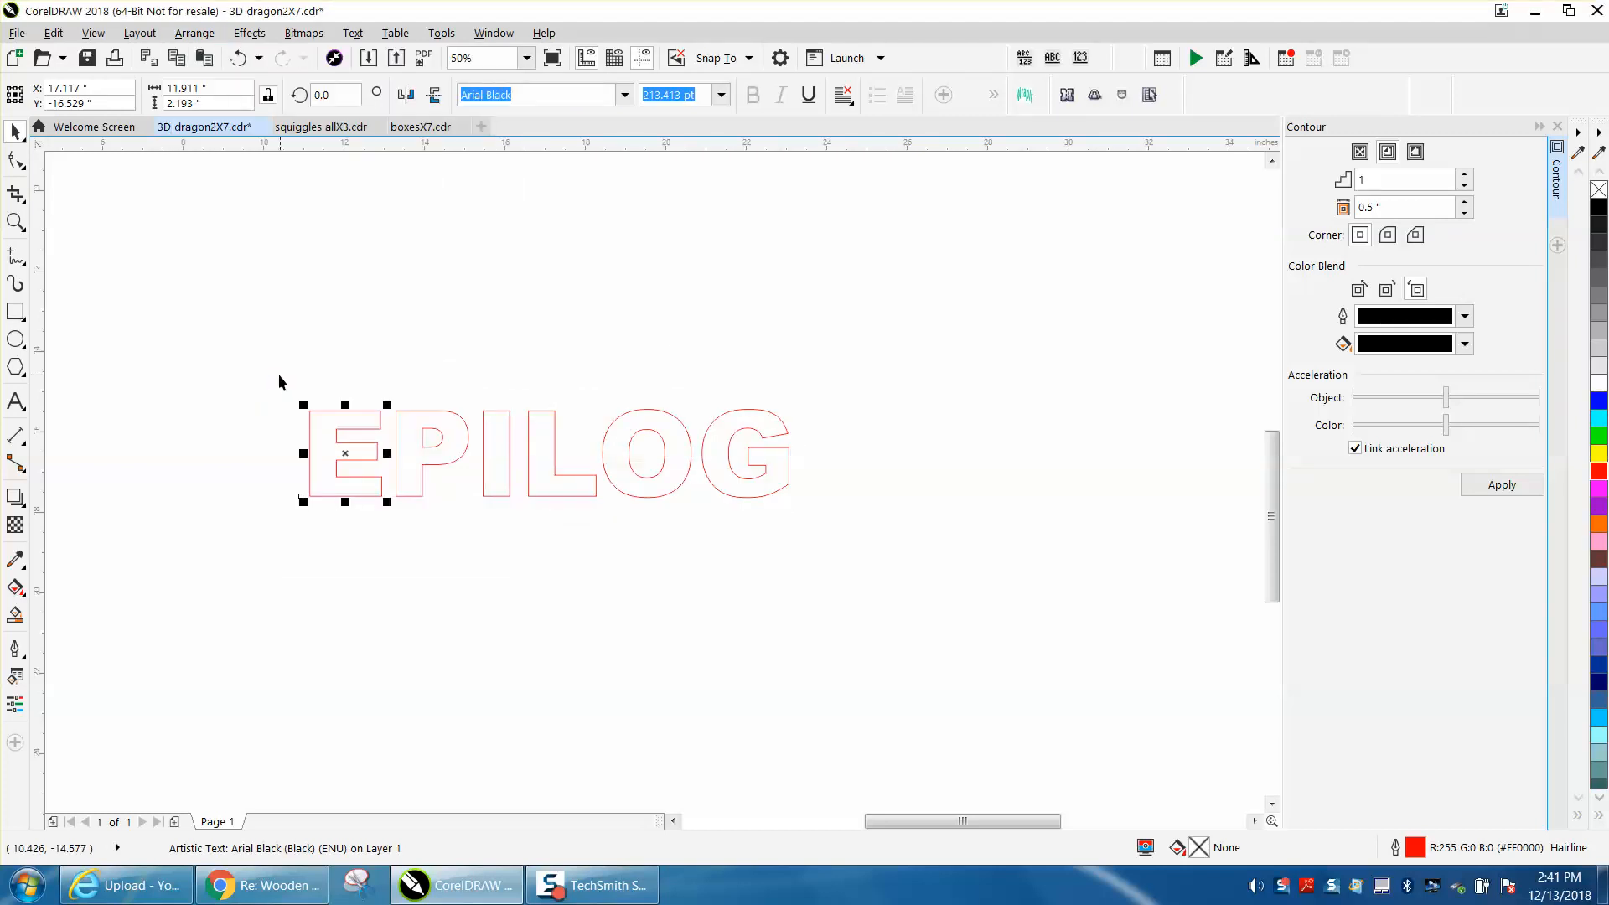
- Select all six separate EPILOG letters and convert them to curves
drag(270, 374, 825, 553)
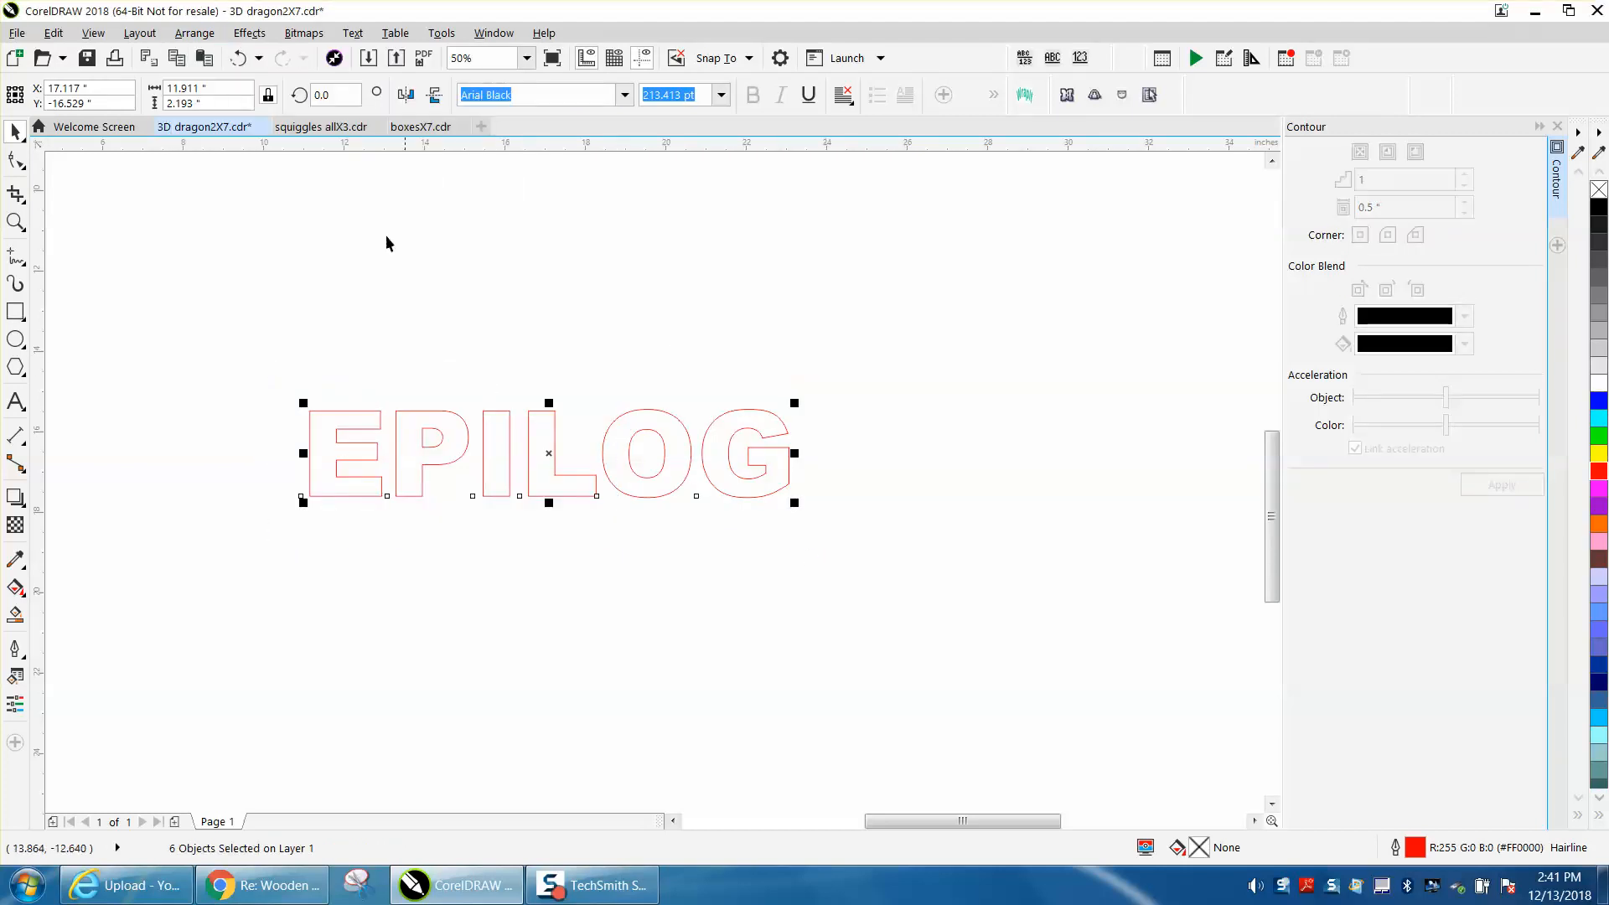
click(194, 32)
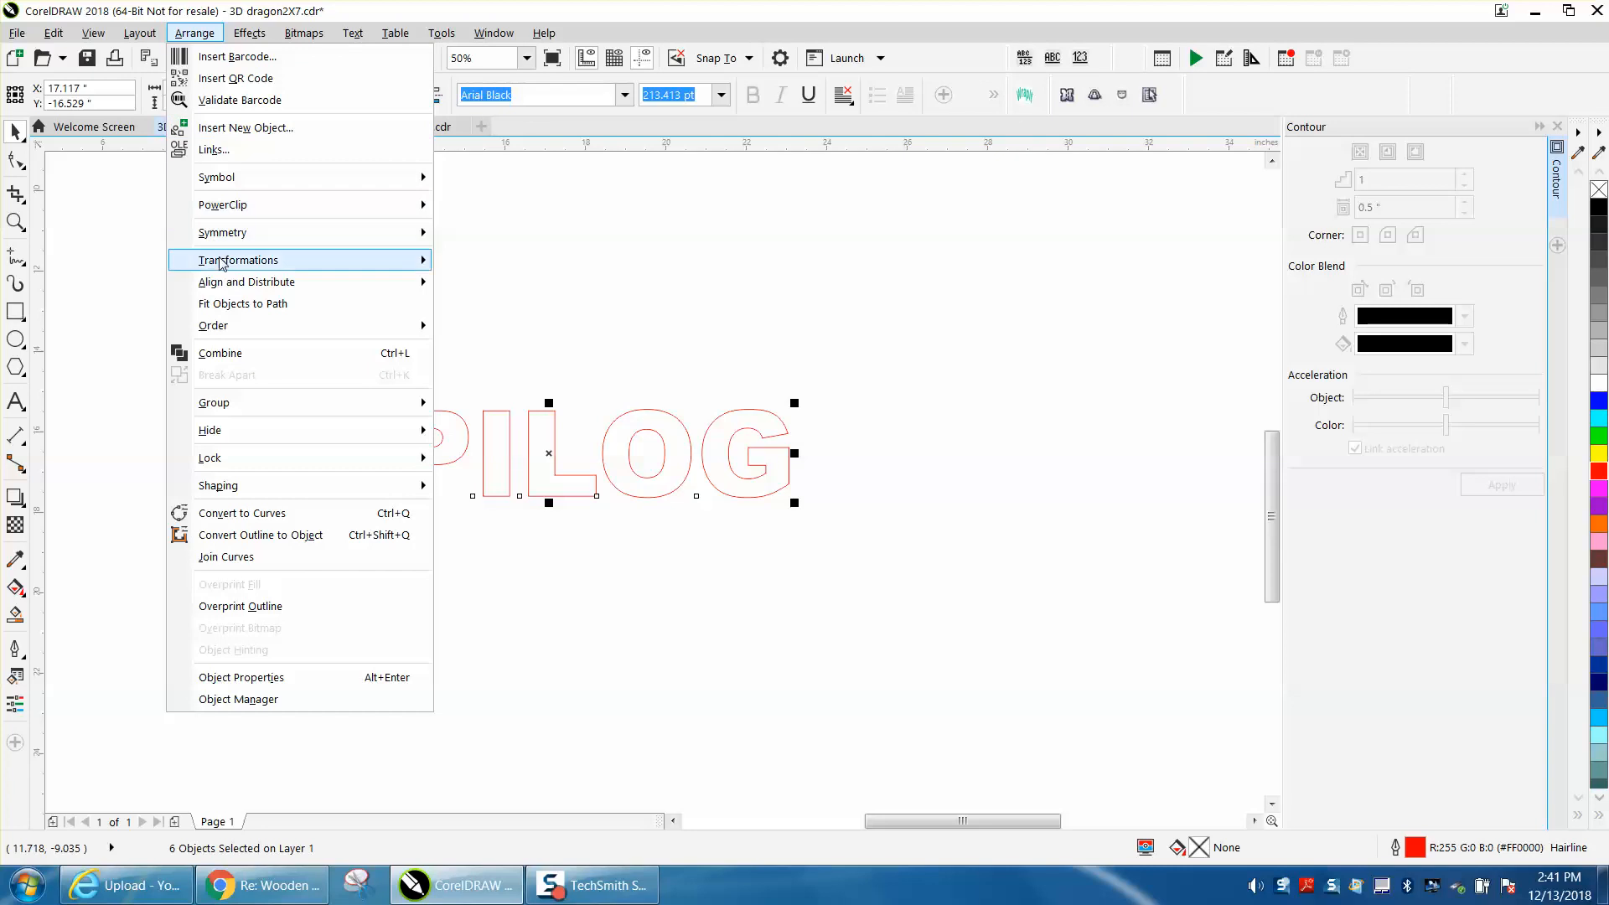
mouse_move(227, 403)
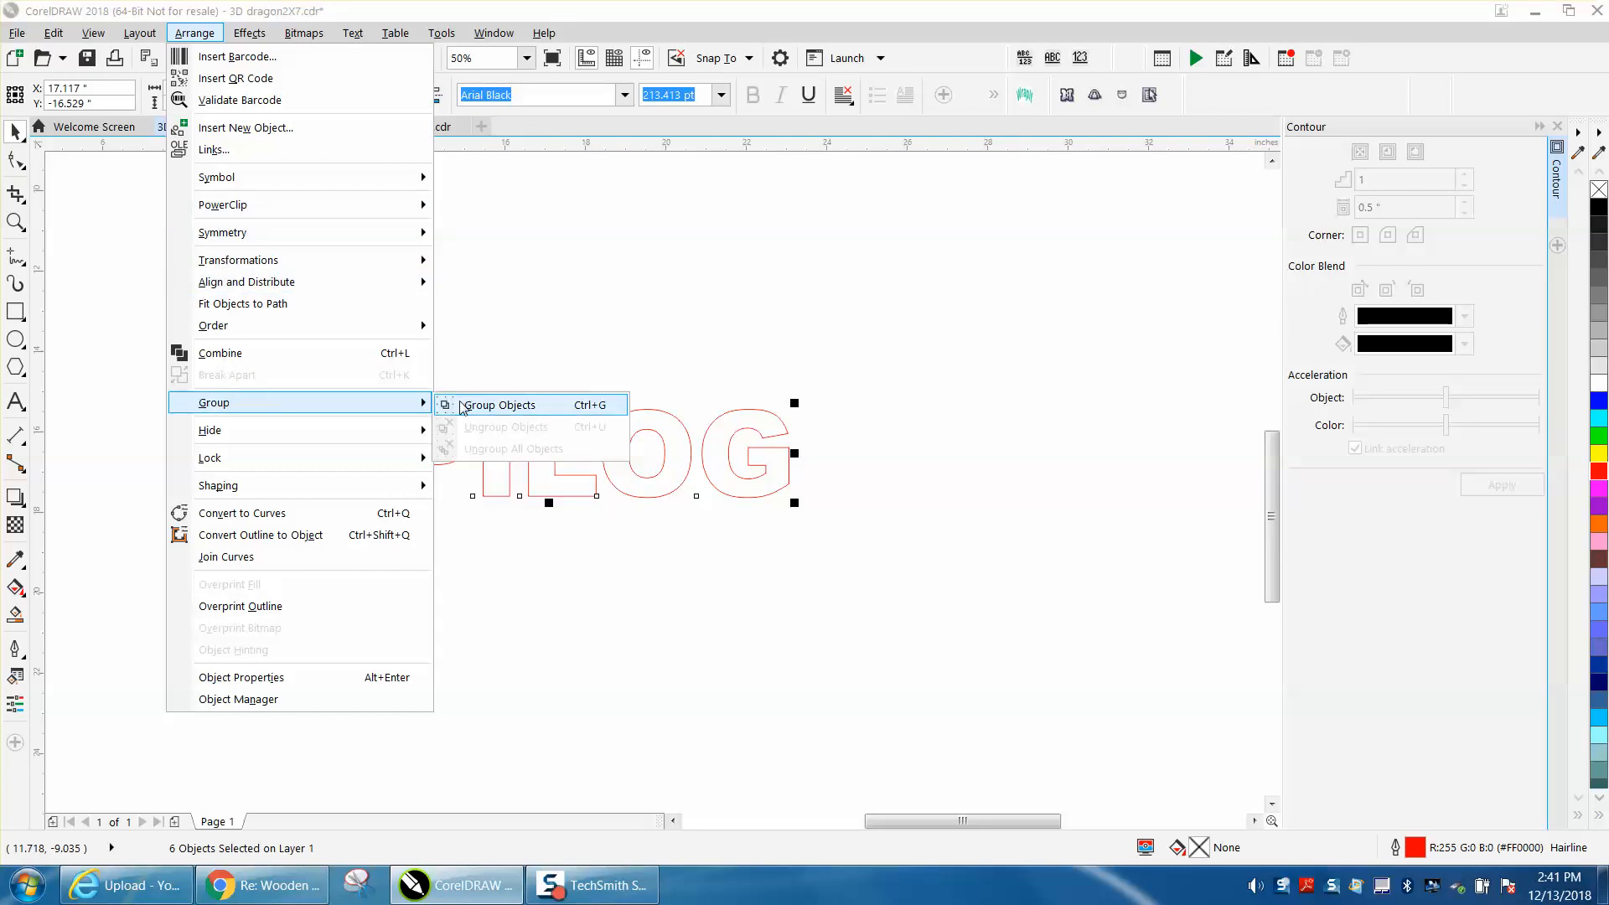
click(502, 326)
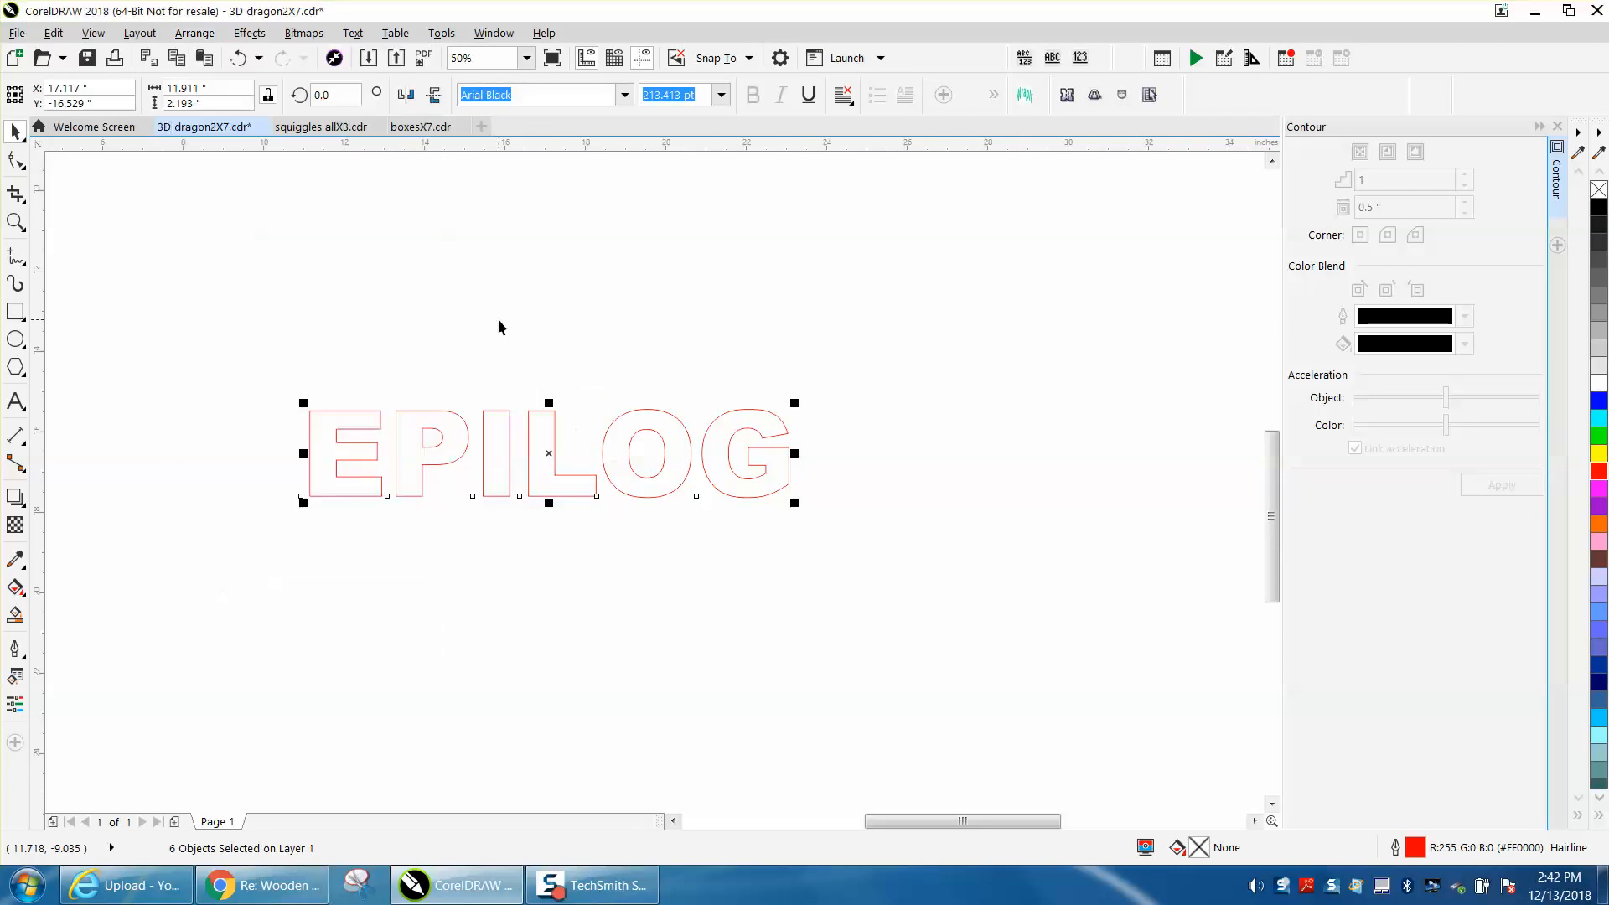
click(199, 34)
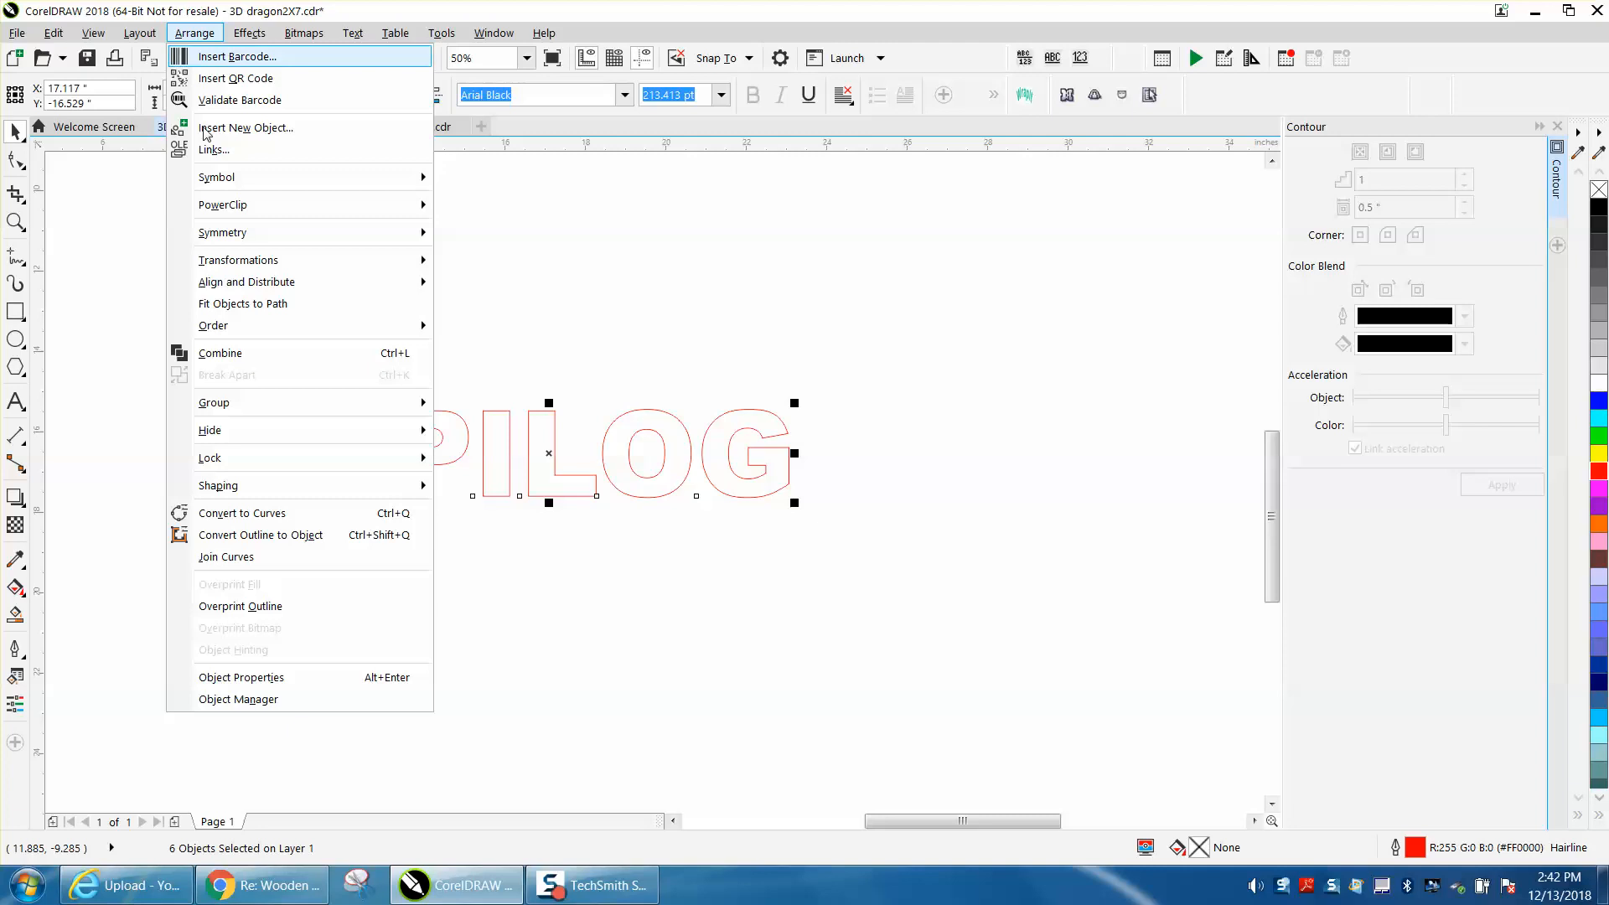
click(244, 516)
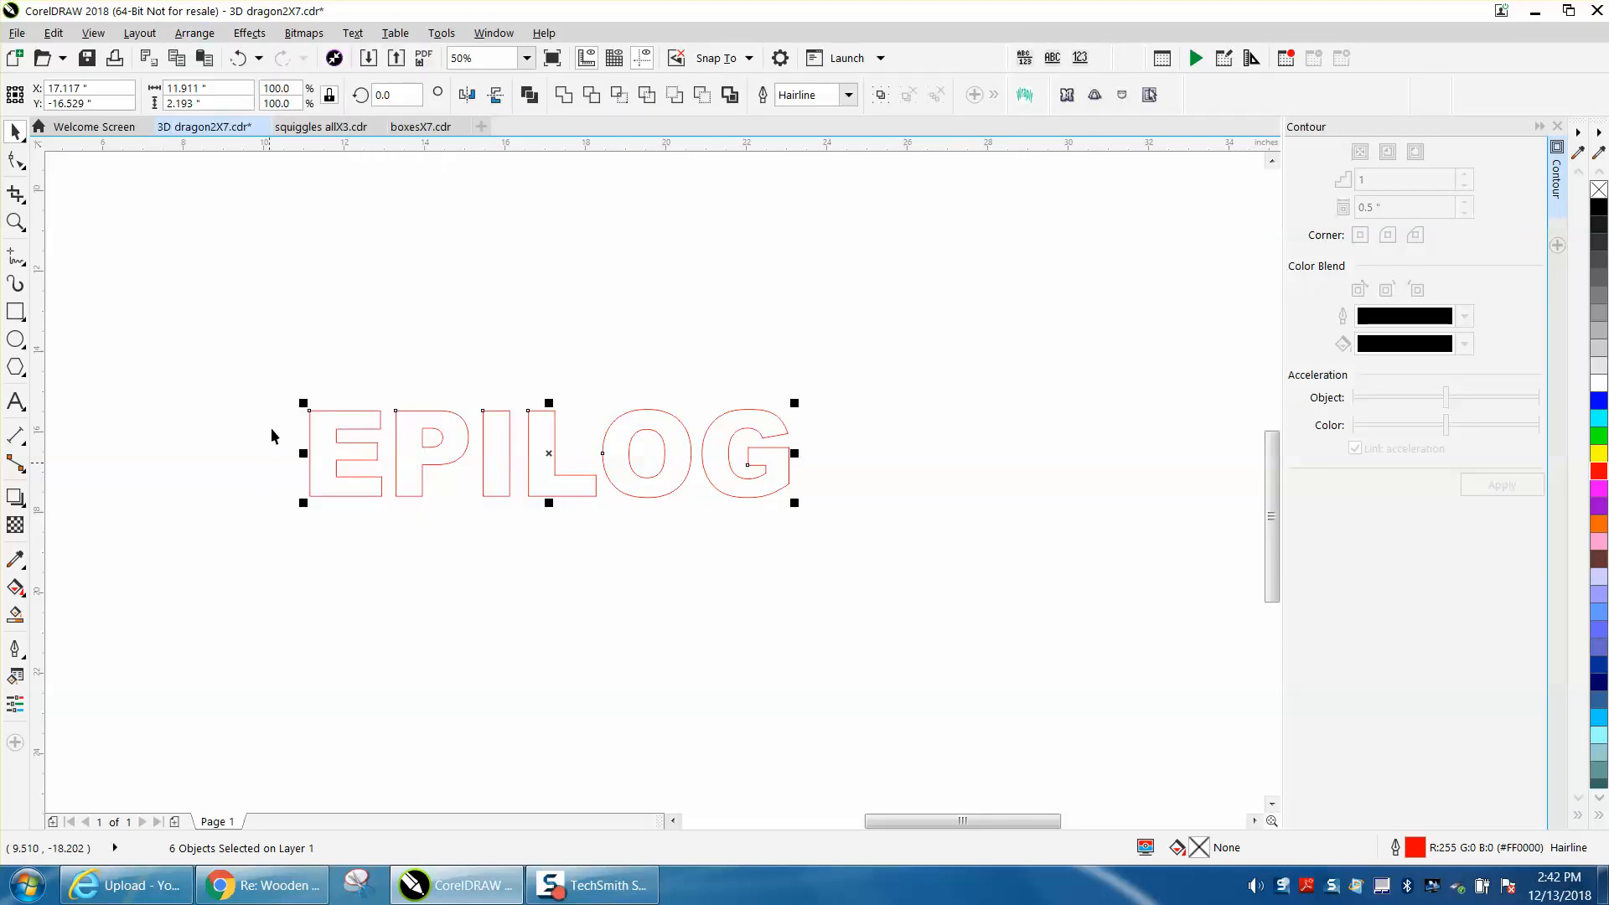
- Create a boundary outline around the EPILOG letters and move it 4 inches straight down
drag(267, 386, 828, 543)
click(731, 95)
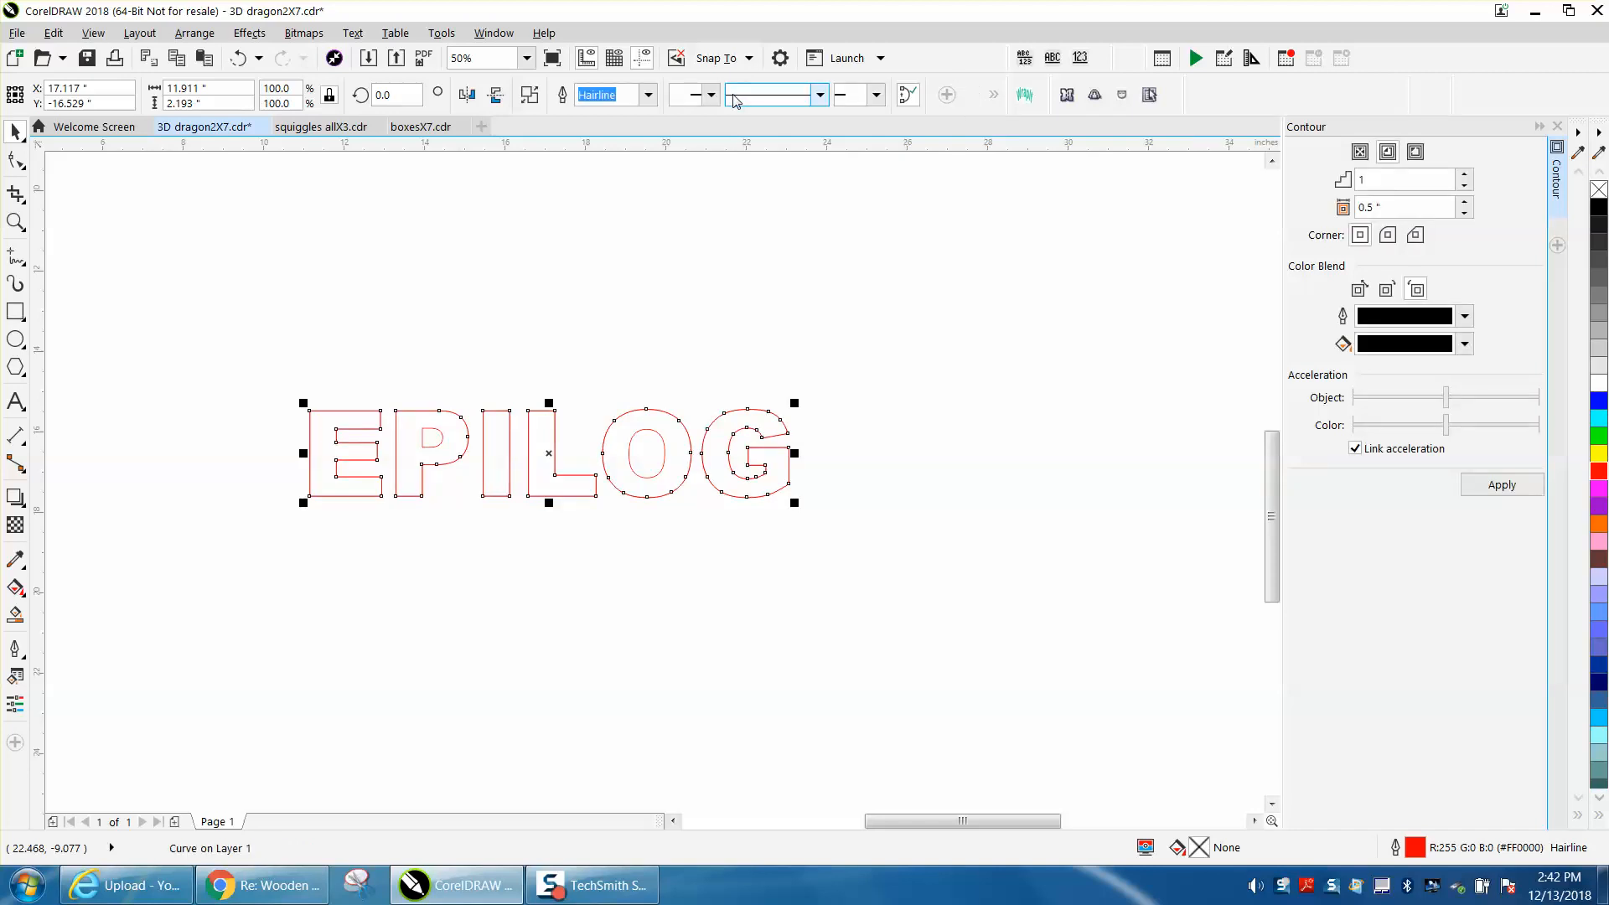
scroll(662, 154, down, 1)
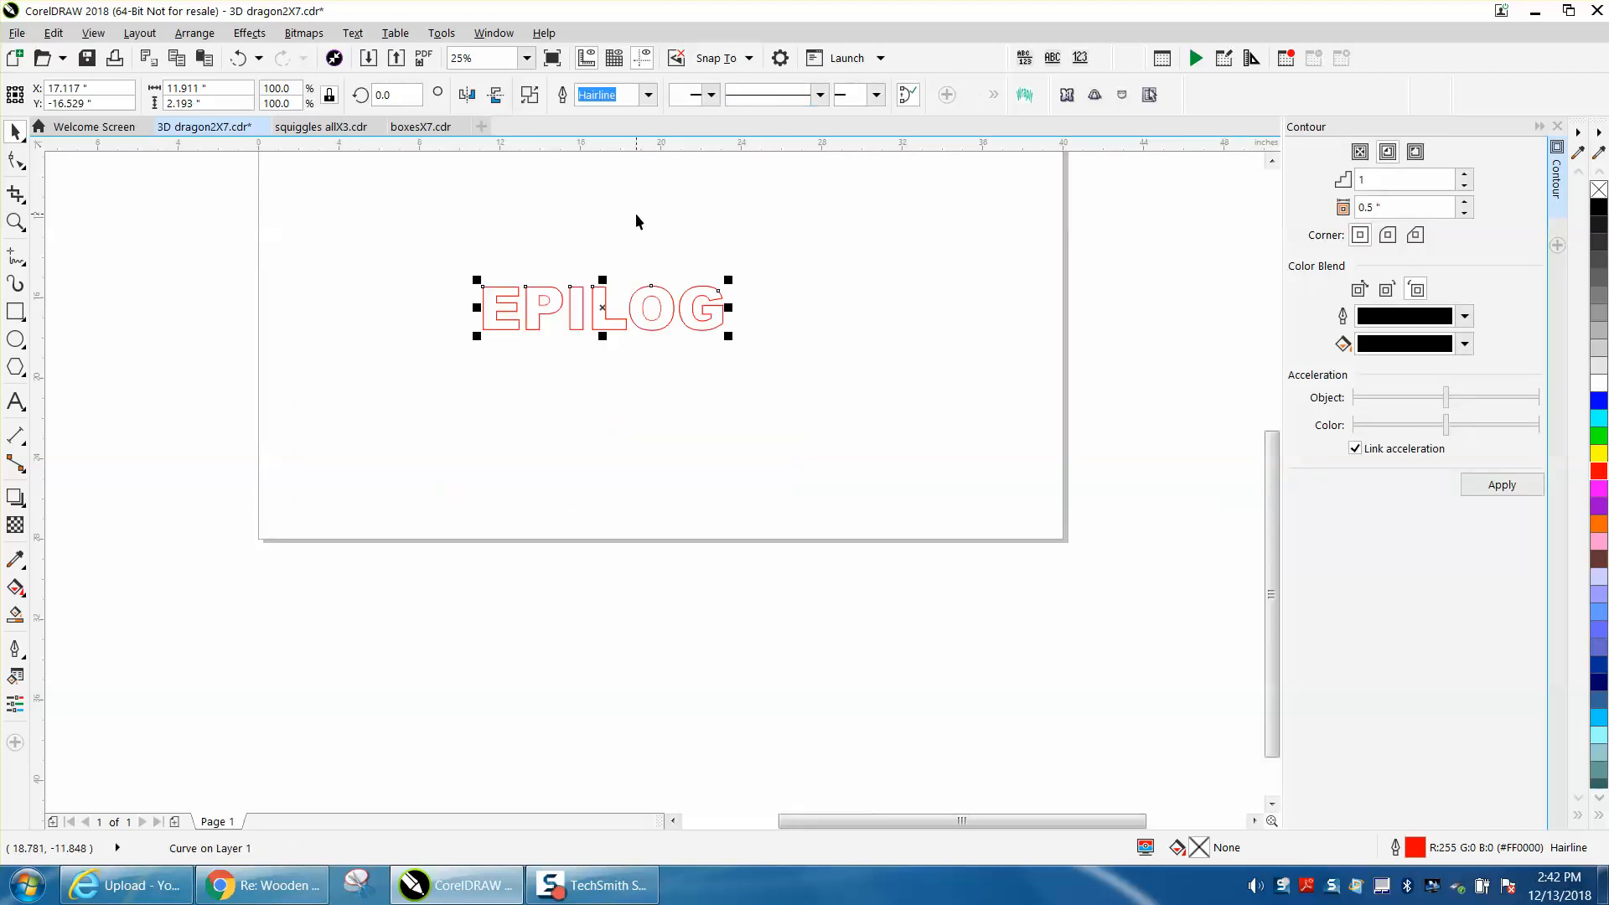
key(Down)
key(Down)
key(Down)
key(Down)
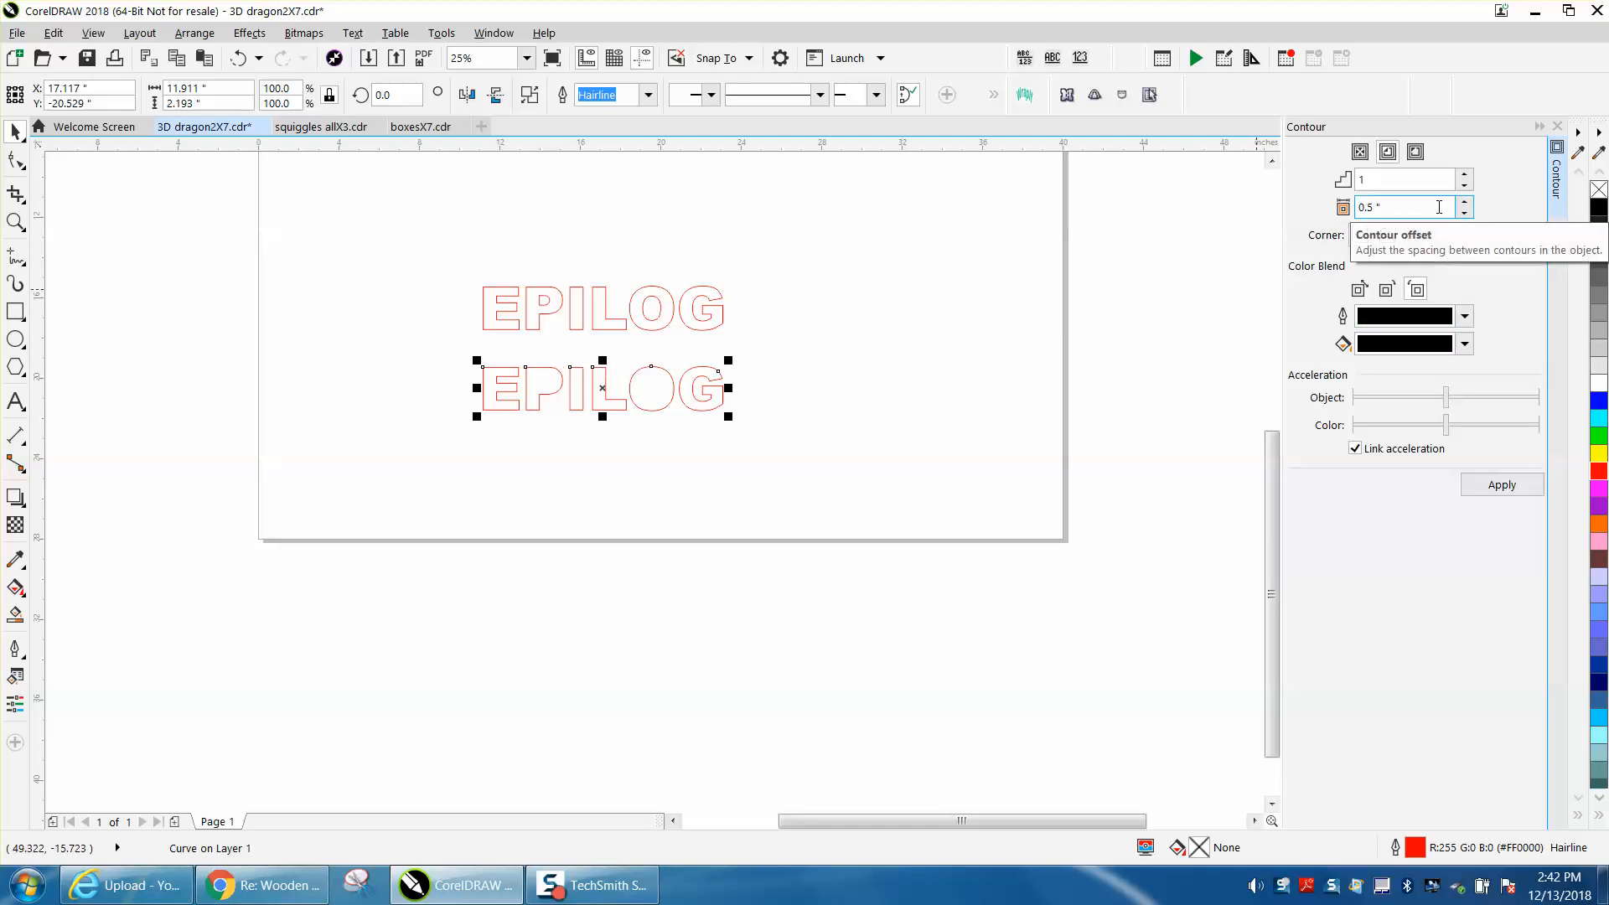
- Apply a one-step outside contour with a 0.5-inch offset to the lower EPILOG boundary outline, discarding the inside contour attempt
click(1502, 485)
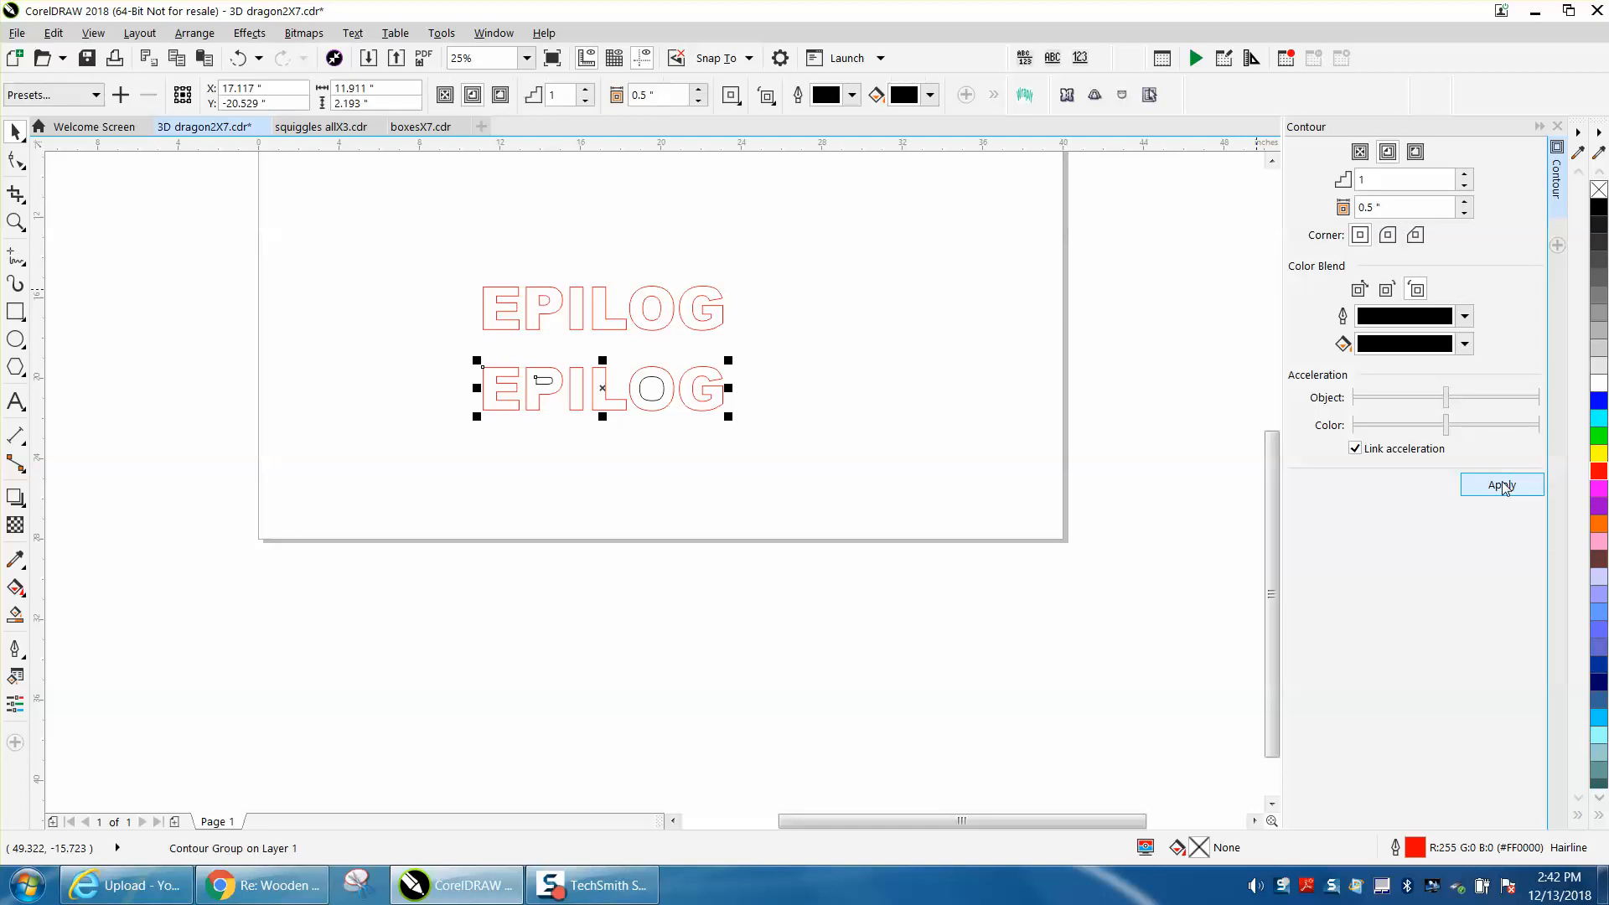
click(239, 58)
click(1419, 155)
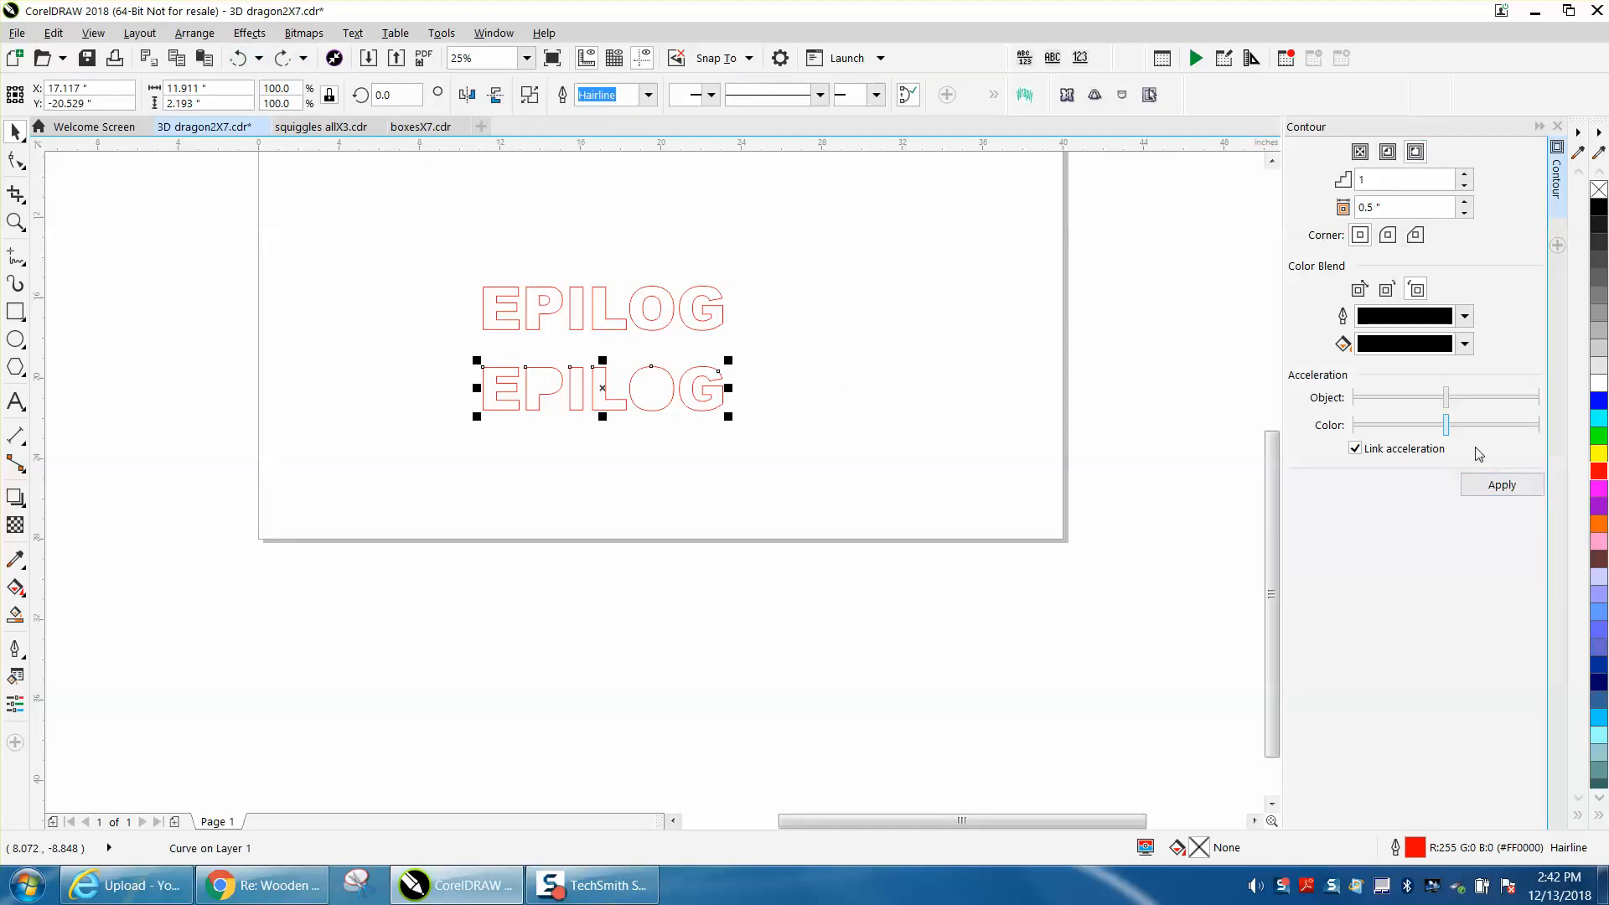
click(1508, 485)
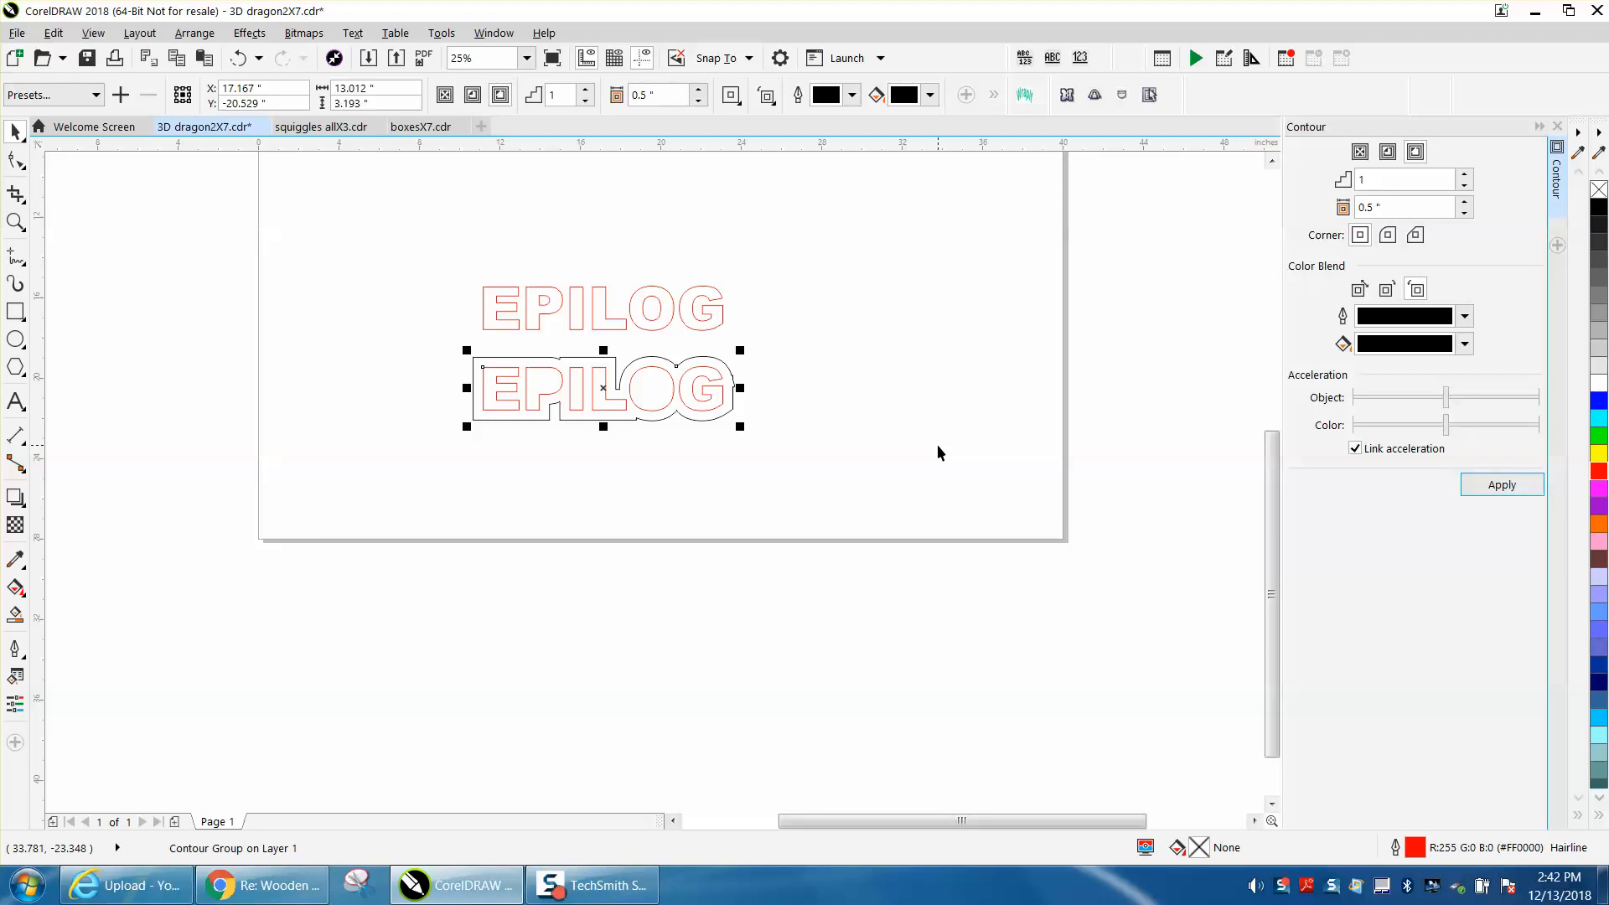
- Break the lower EPILOG contour group apart and clear the selection
click(202, 34)
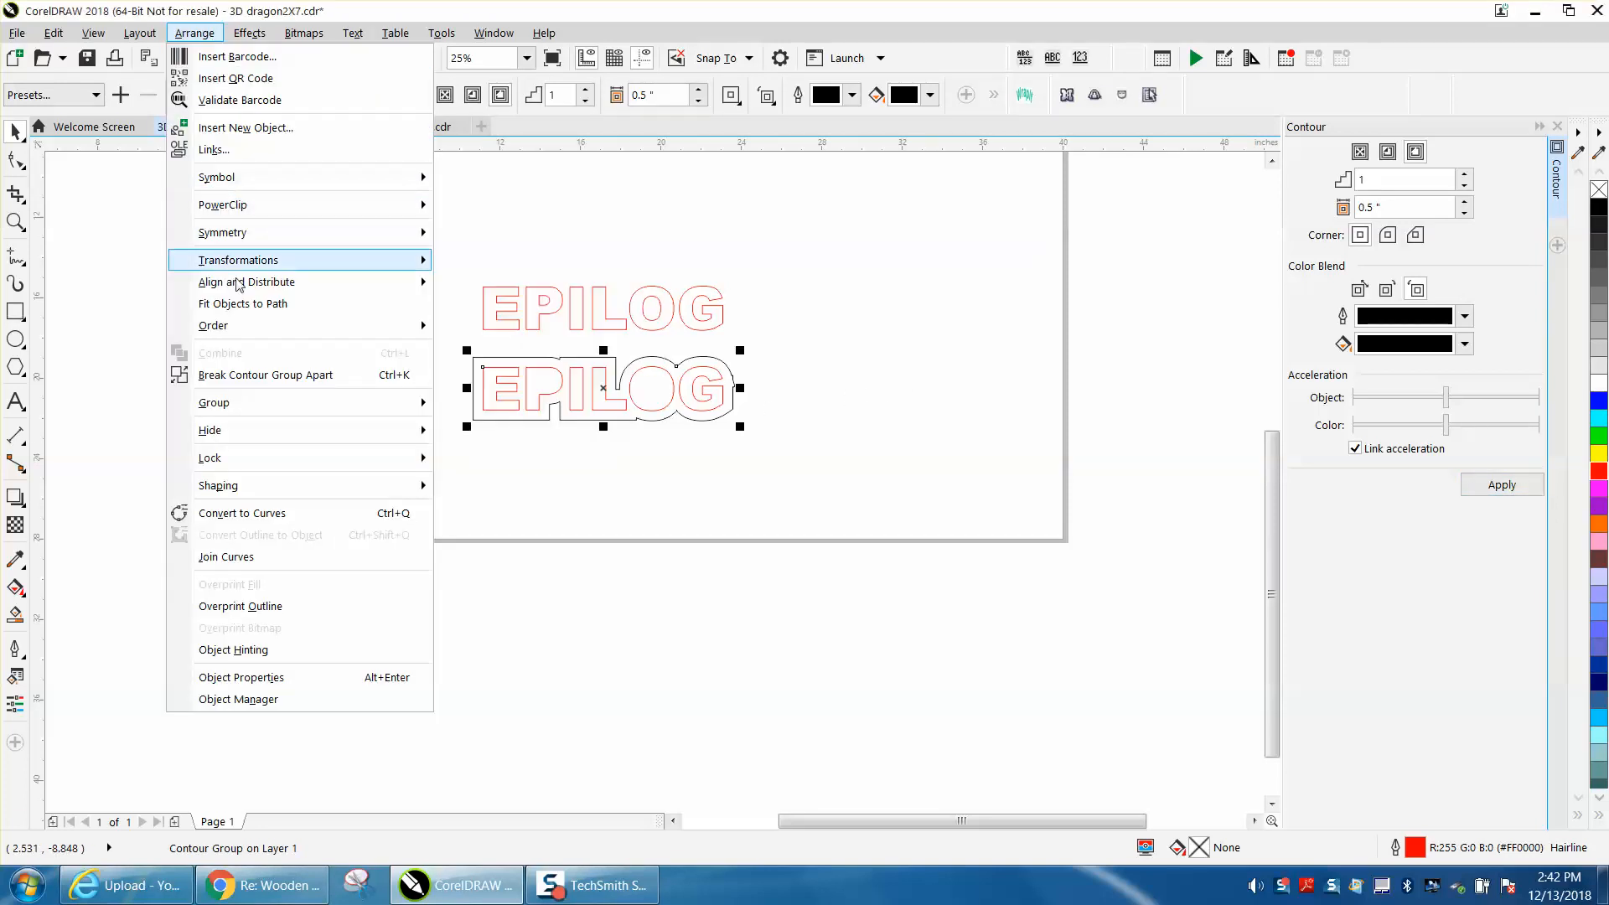
click(250, 377)
click(428, 374)
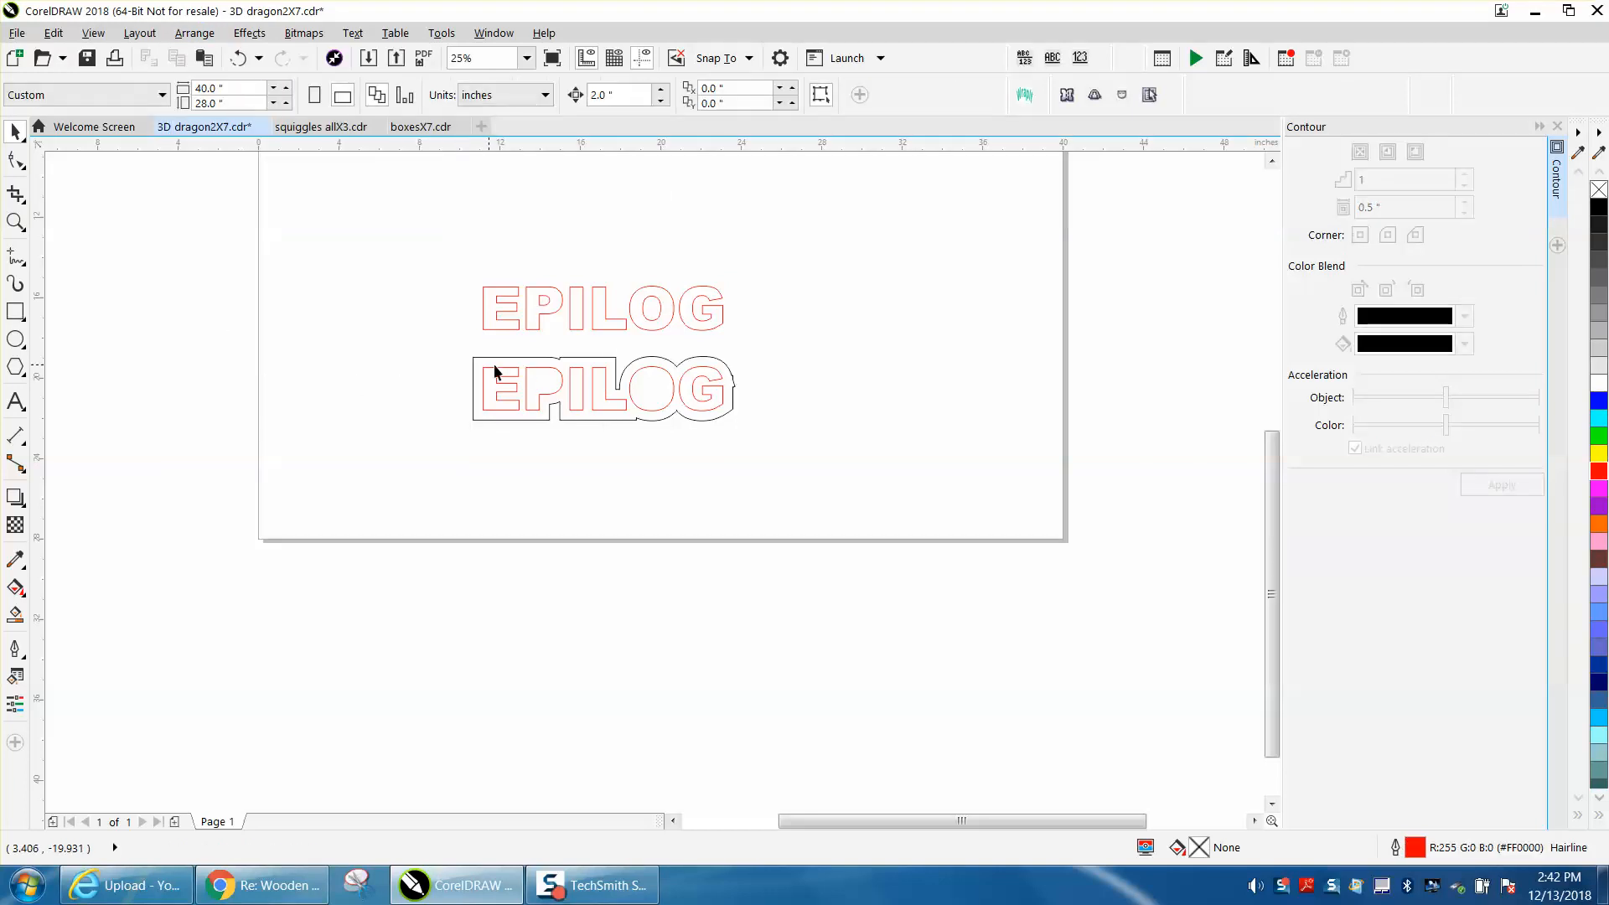
- Move the separated black outer contour 4 inches down below the lettering and fill it with black
click(507, 357)
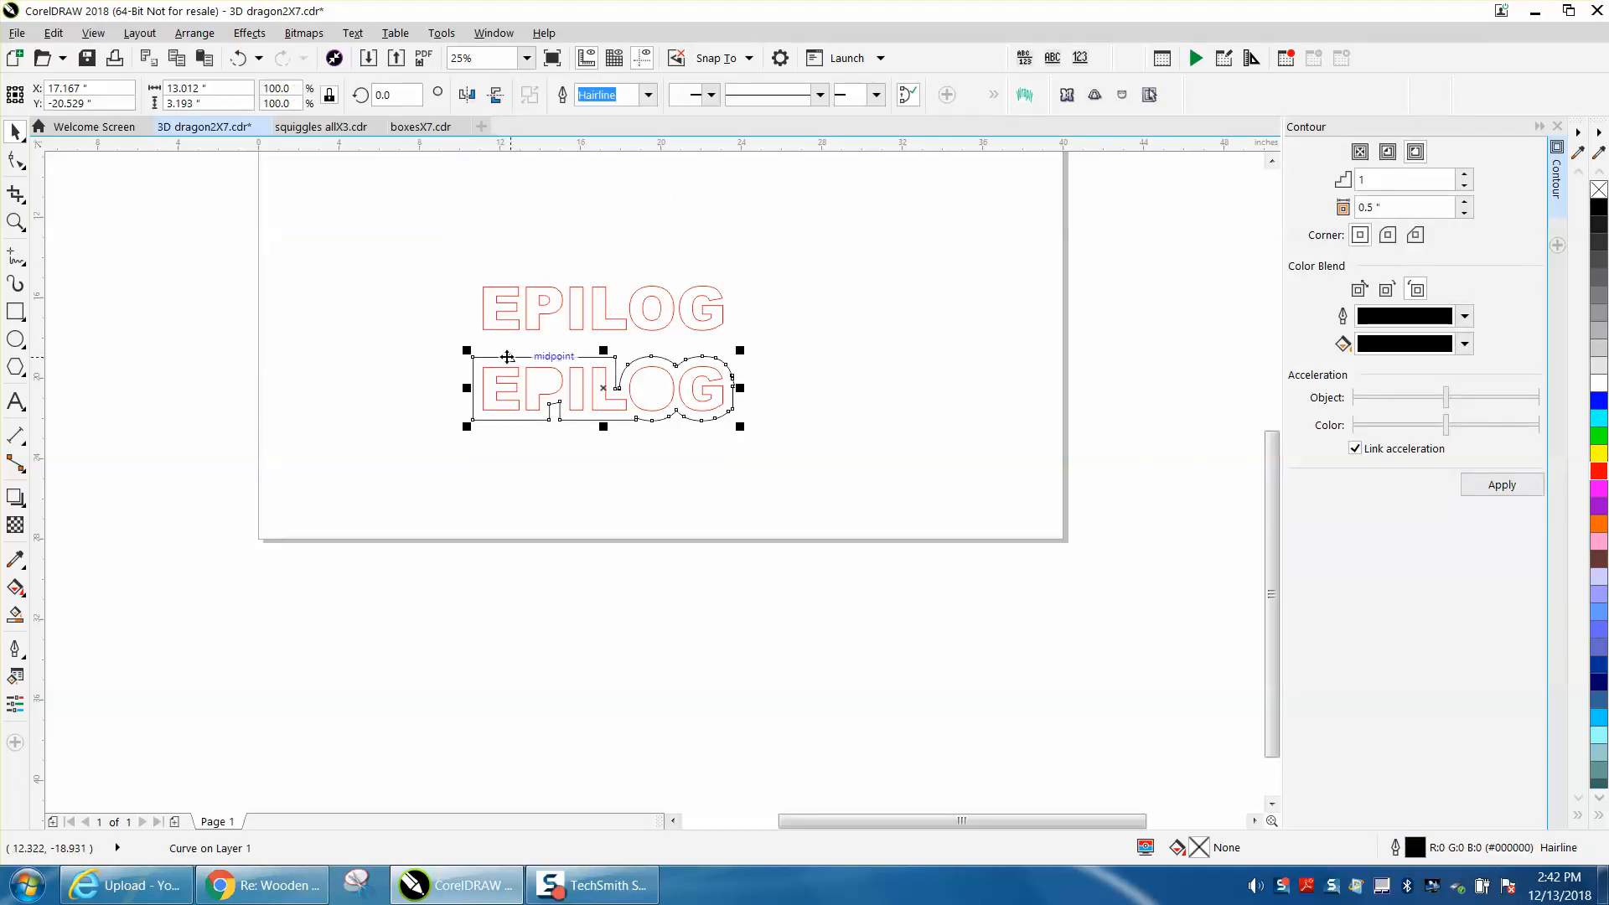
key(Down)
key(Down)
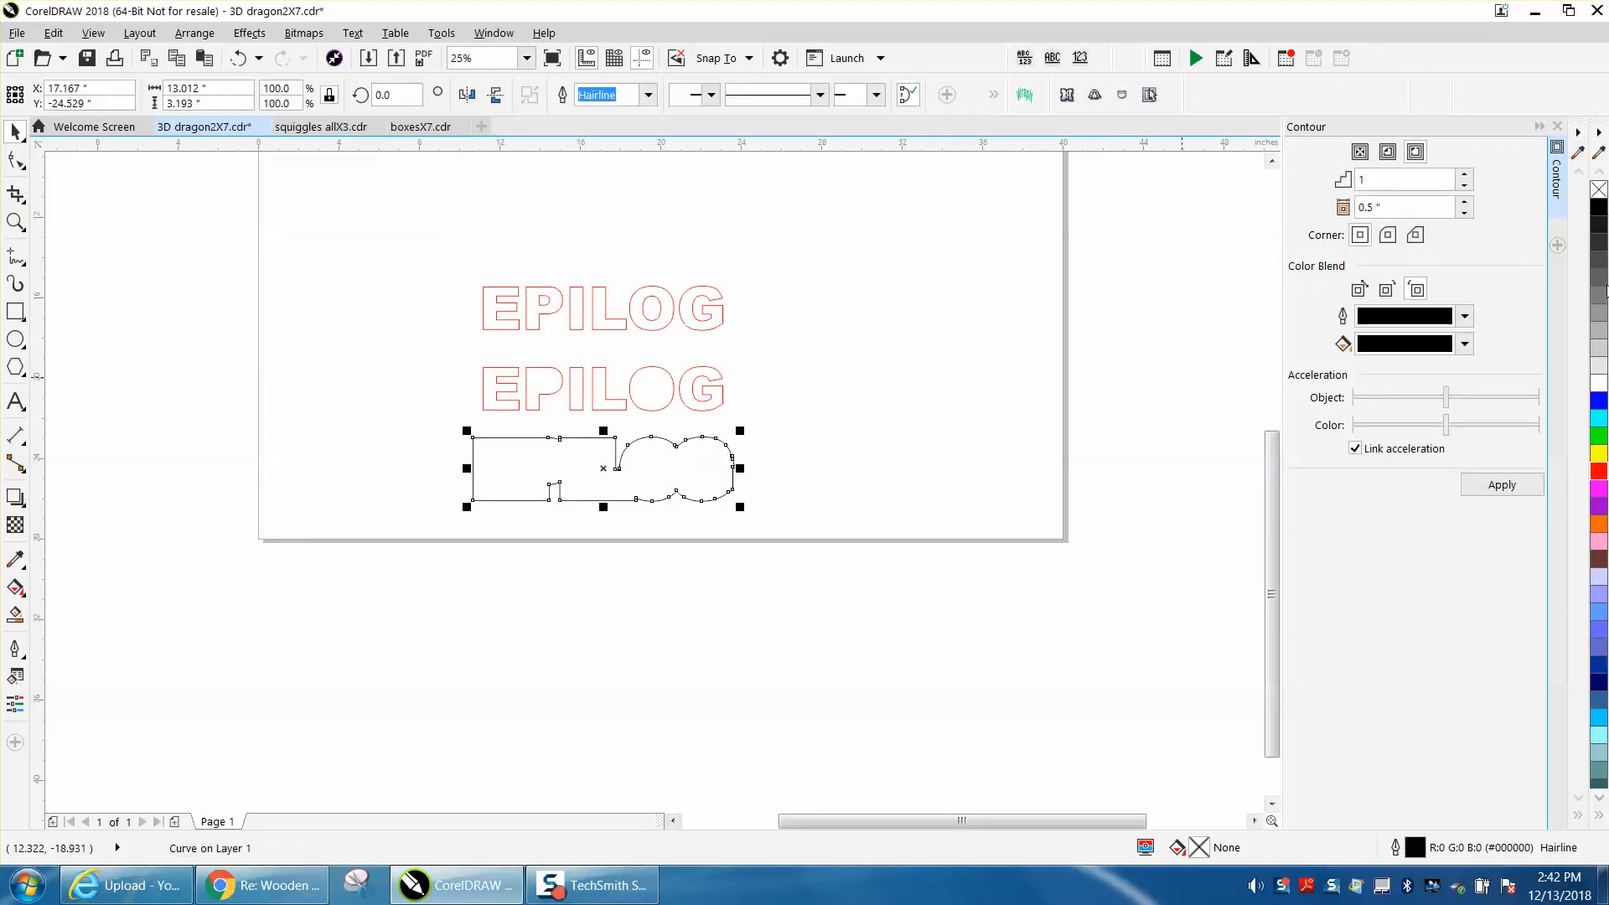
click(1598, 208)
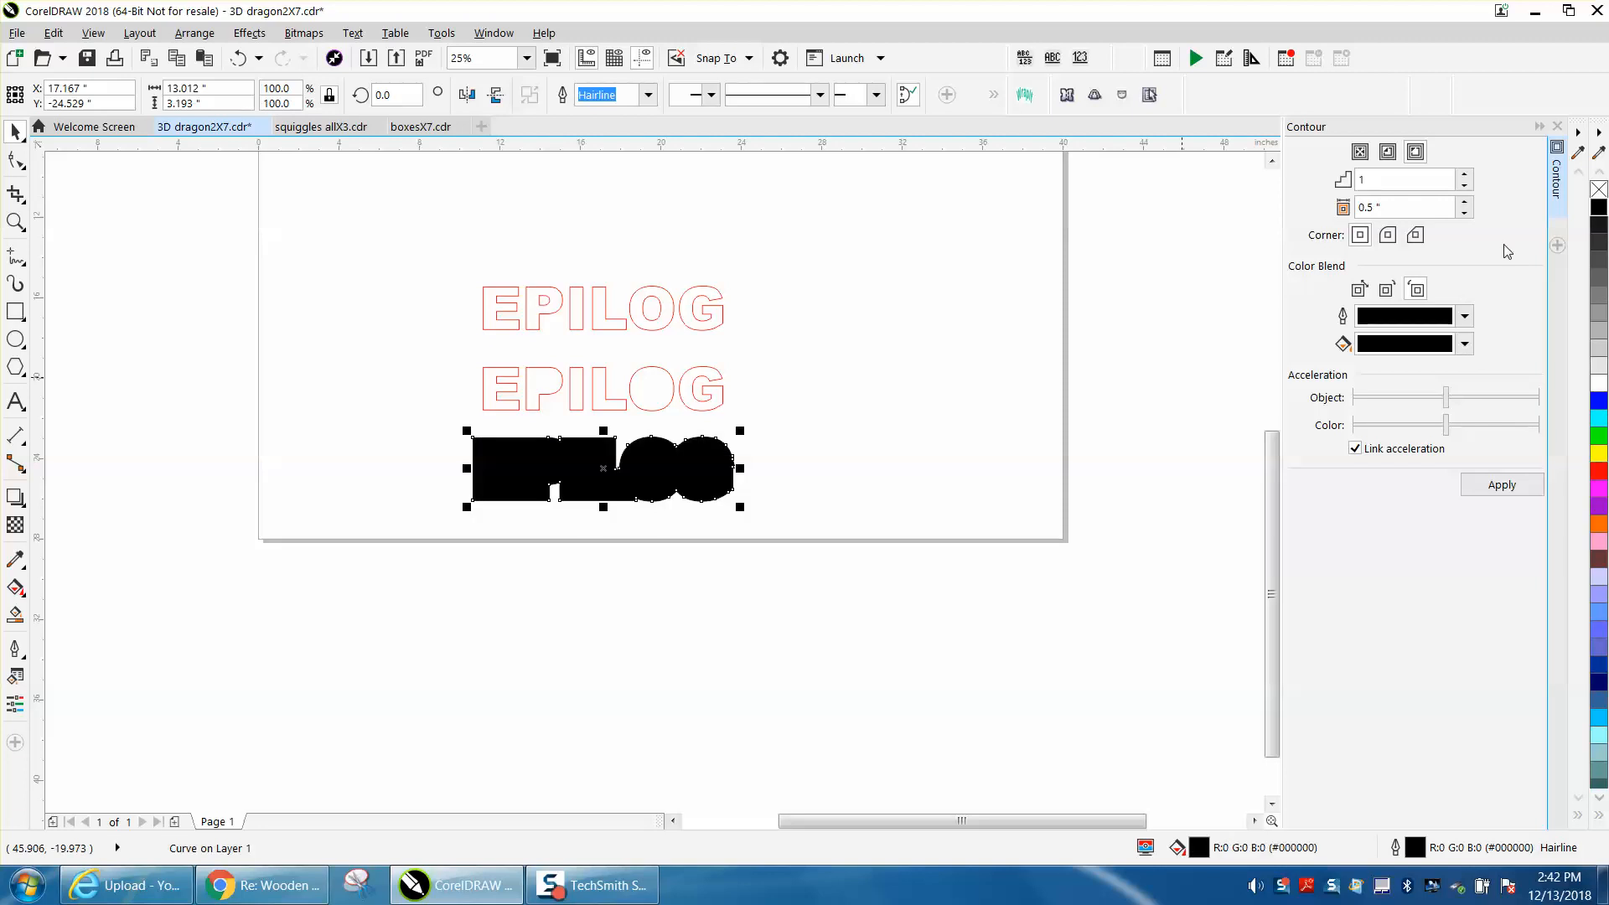
- Change the outline colour of the top row of EPILOG letters to light gray #E6E6E6
drag(423, 251, 756, 343)
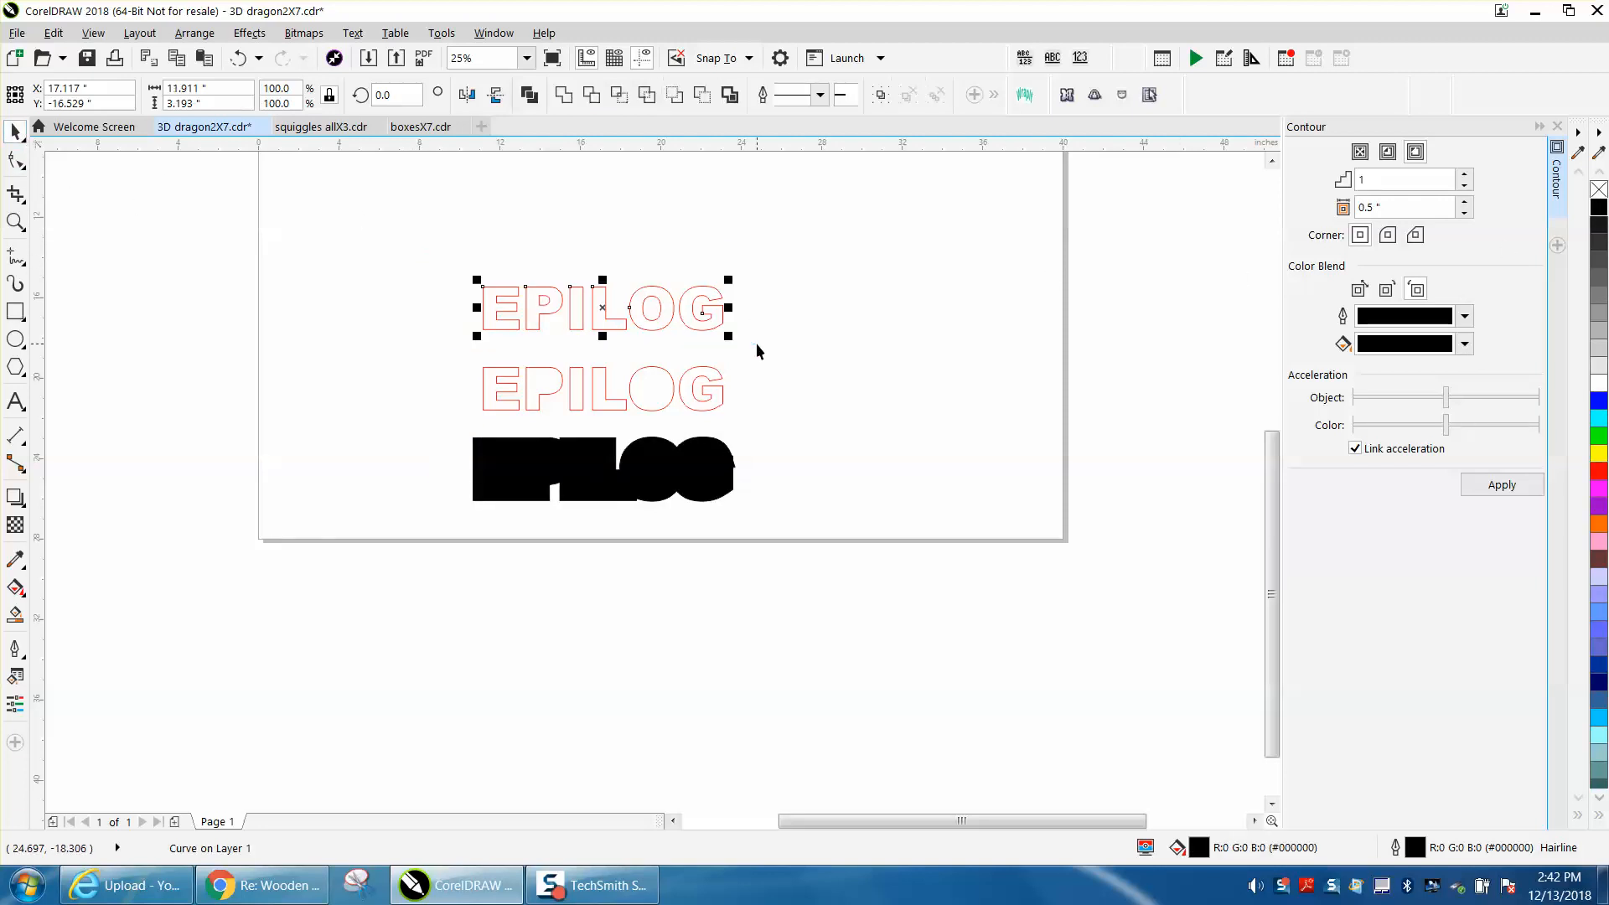
right_click(1599, 372)
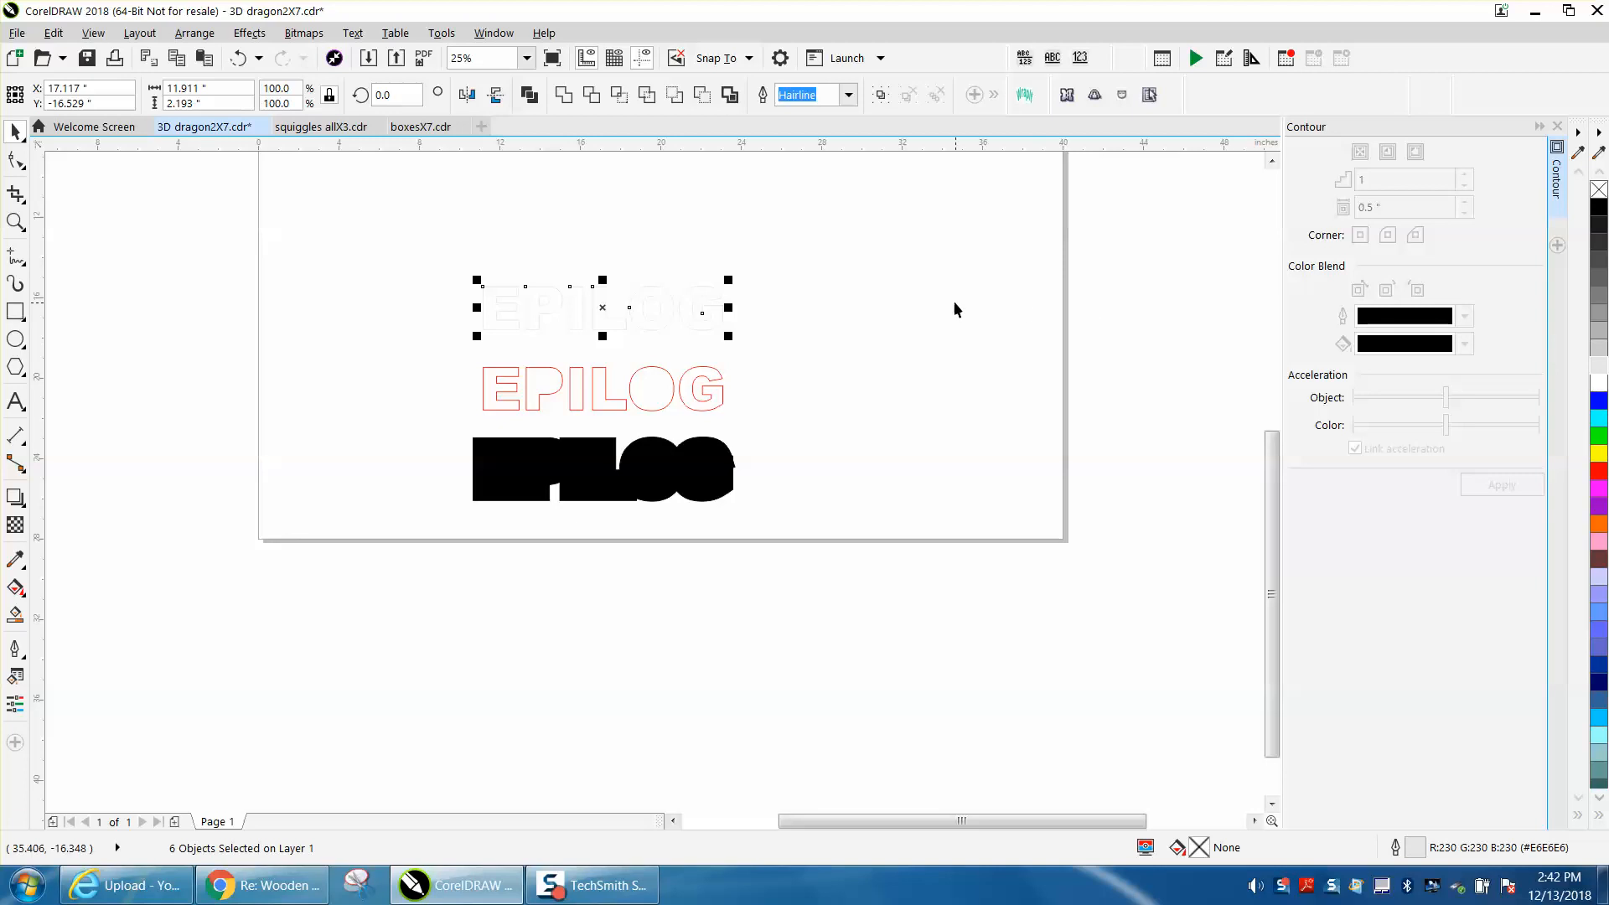
click(645, 293)
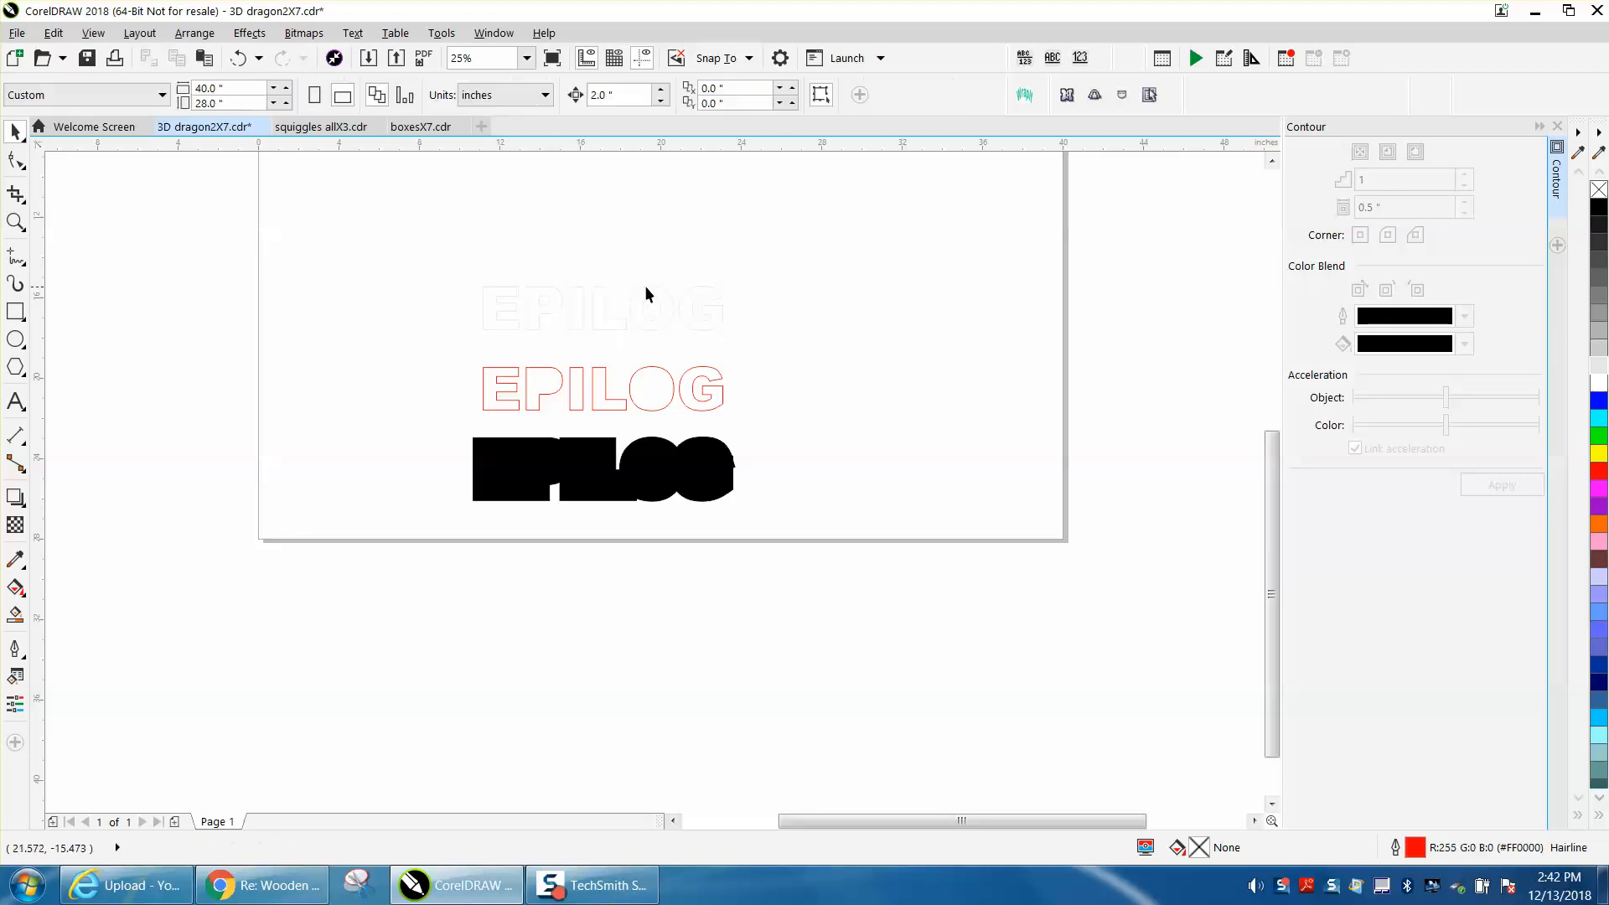
- Set up a to-center contour for the top row's letter E with a 0.001-inch offset and 60% Black outline colour
click(506, 297)
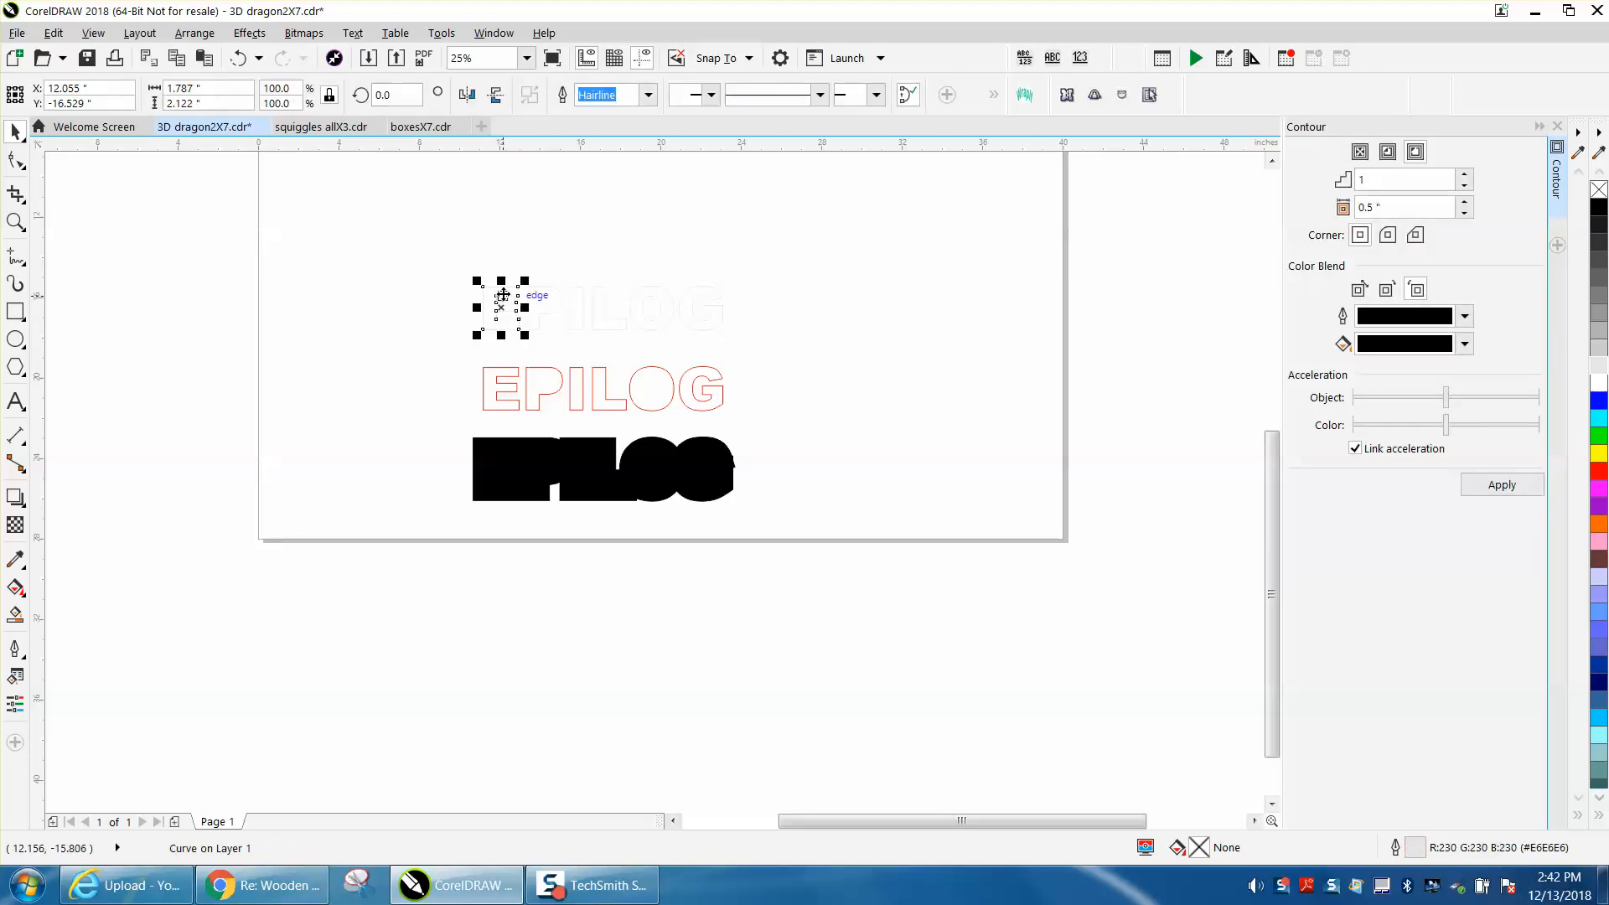
click(1361, 153)
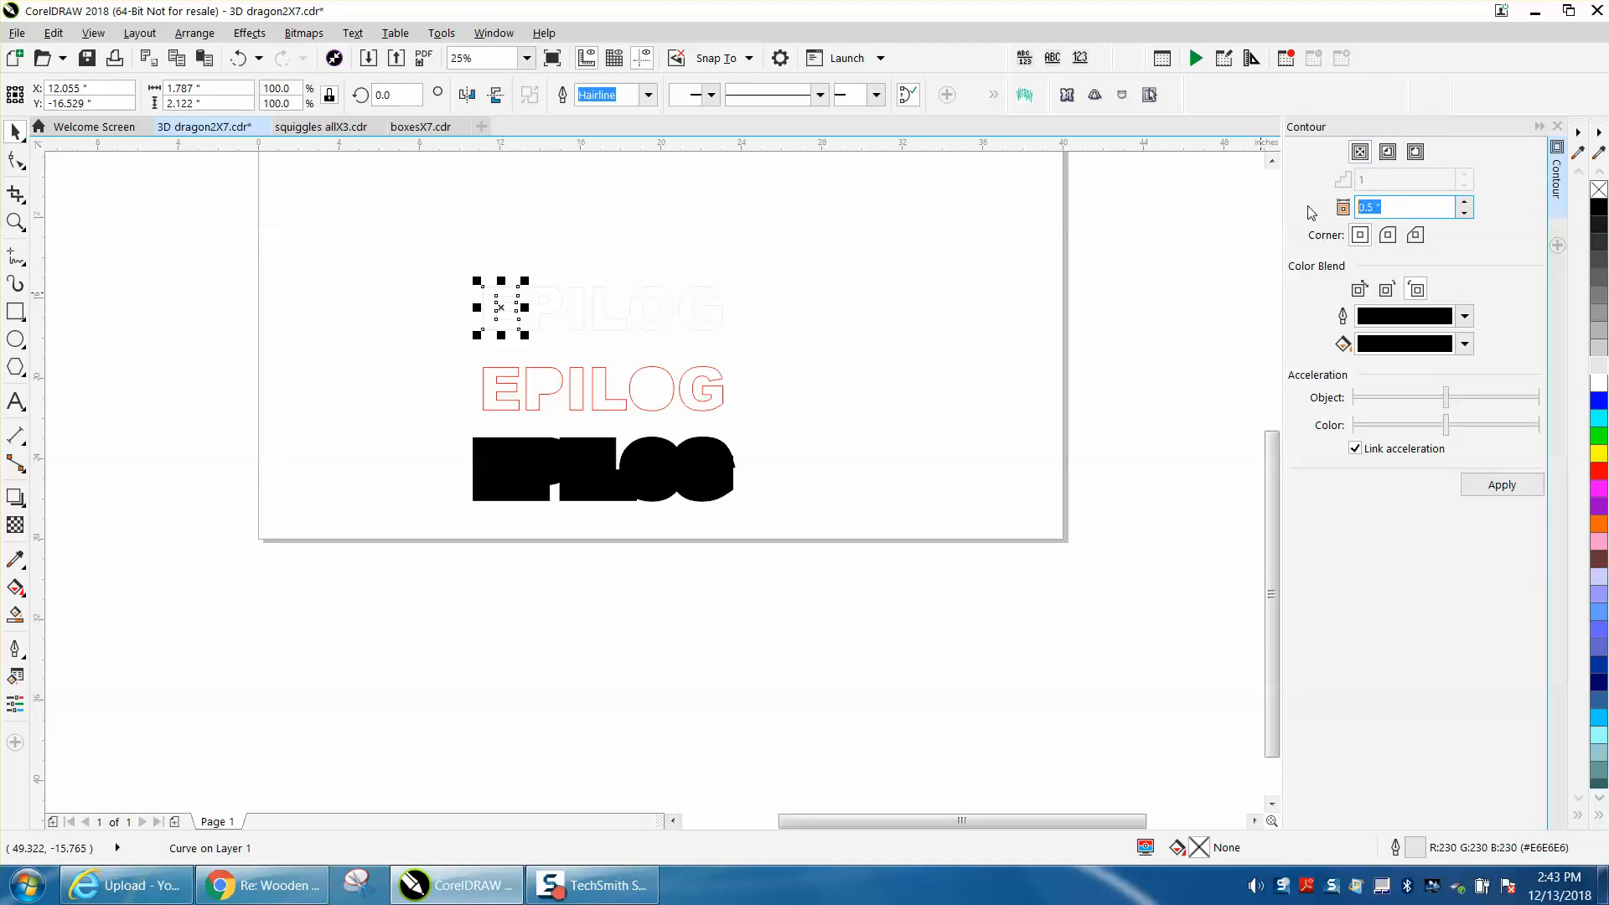
text(.)
click(1464, 316)
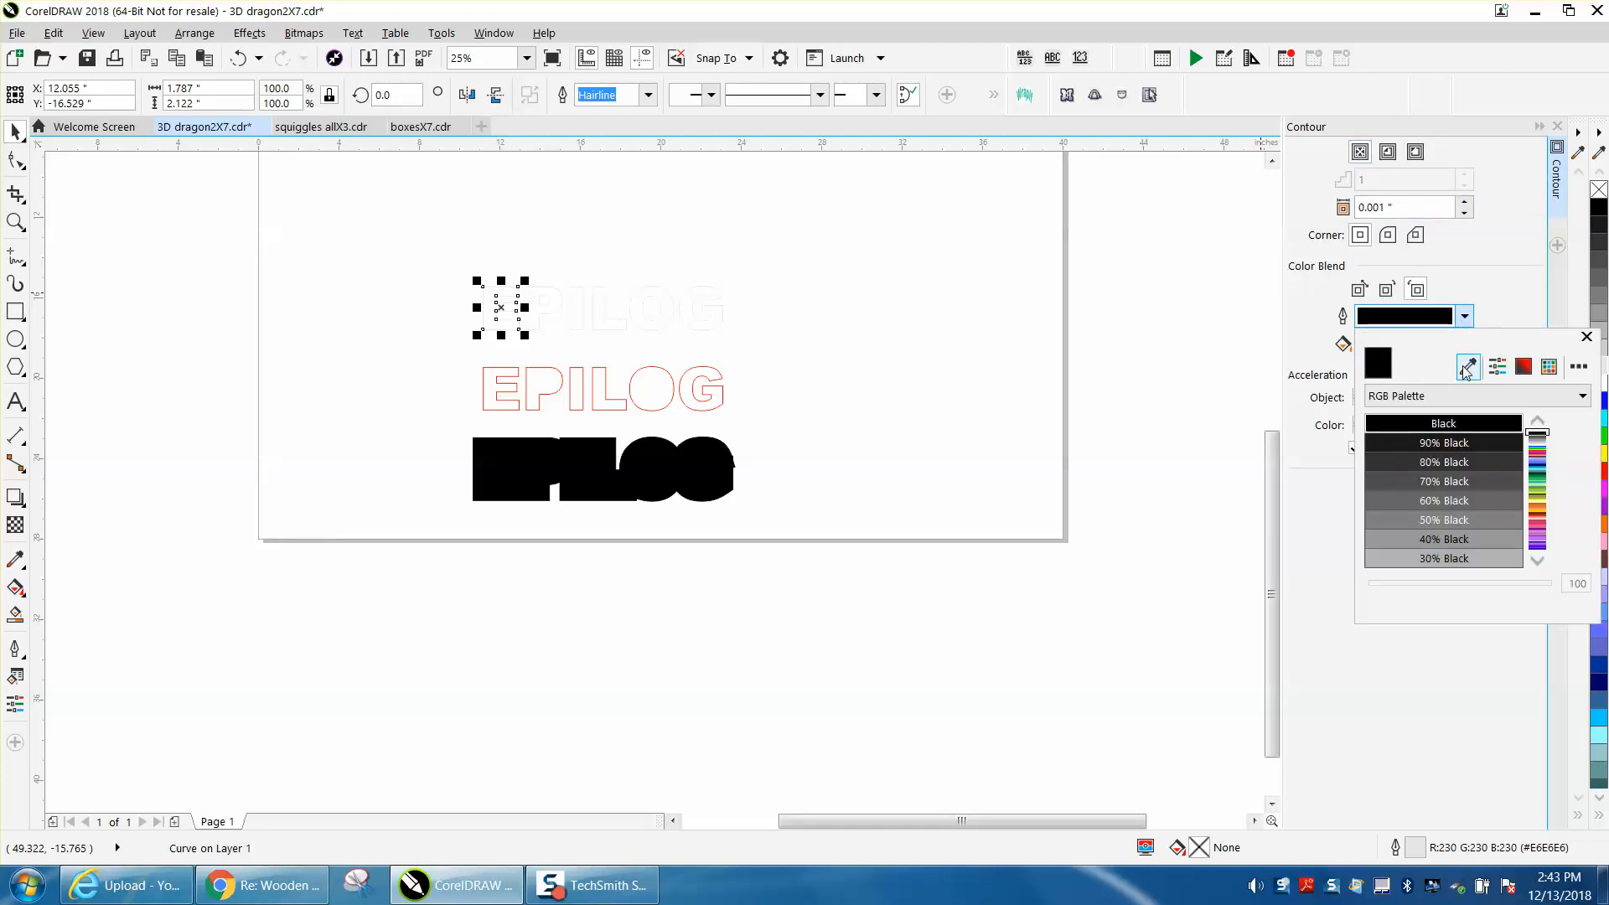
click(1459, 503)
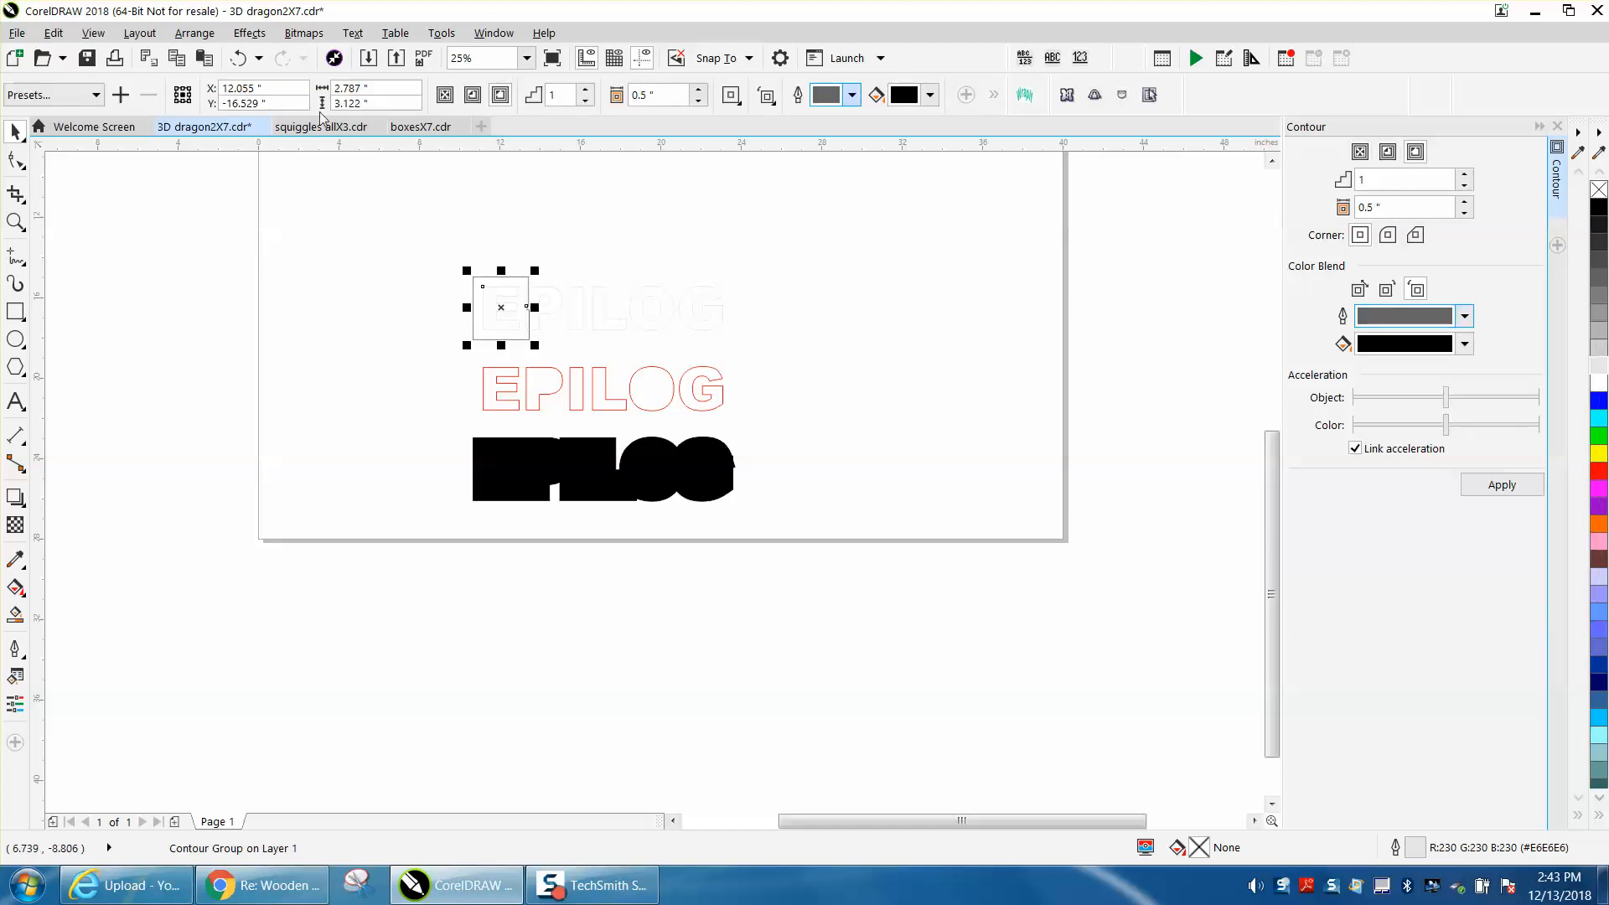
- Undo the outside contour on the letter E and apply a to-center contour with a 0.001-inch offset instead
click(239, 58)
key(ctrl+z)
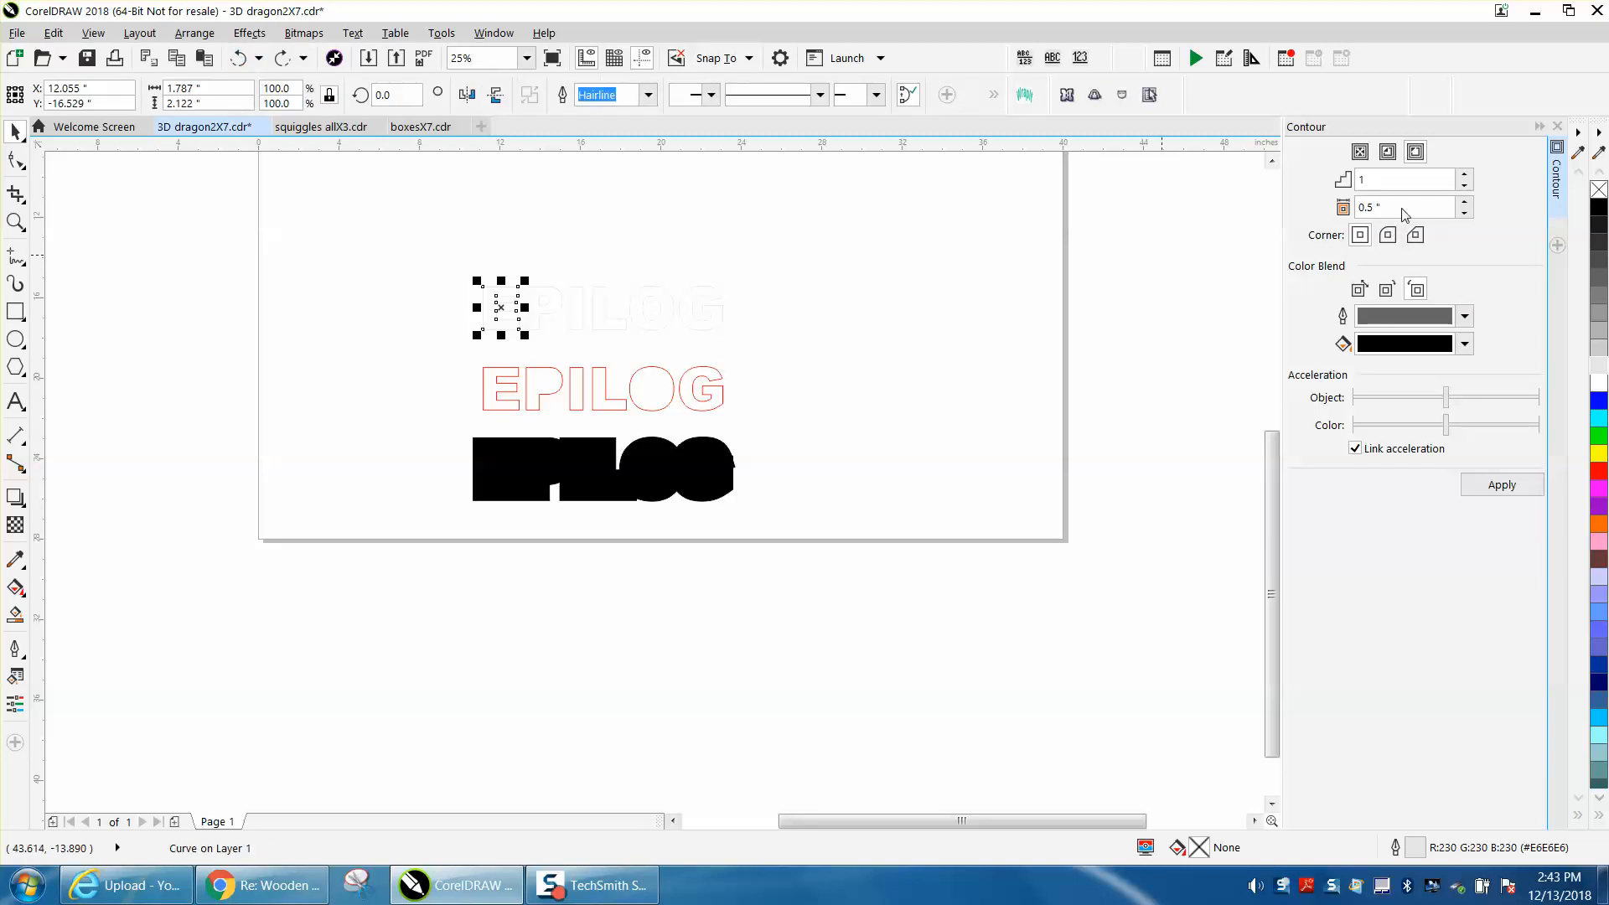
click(1359, 153)
double_click(1448, 211)
text(.001)
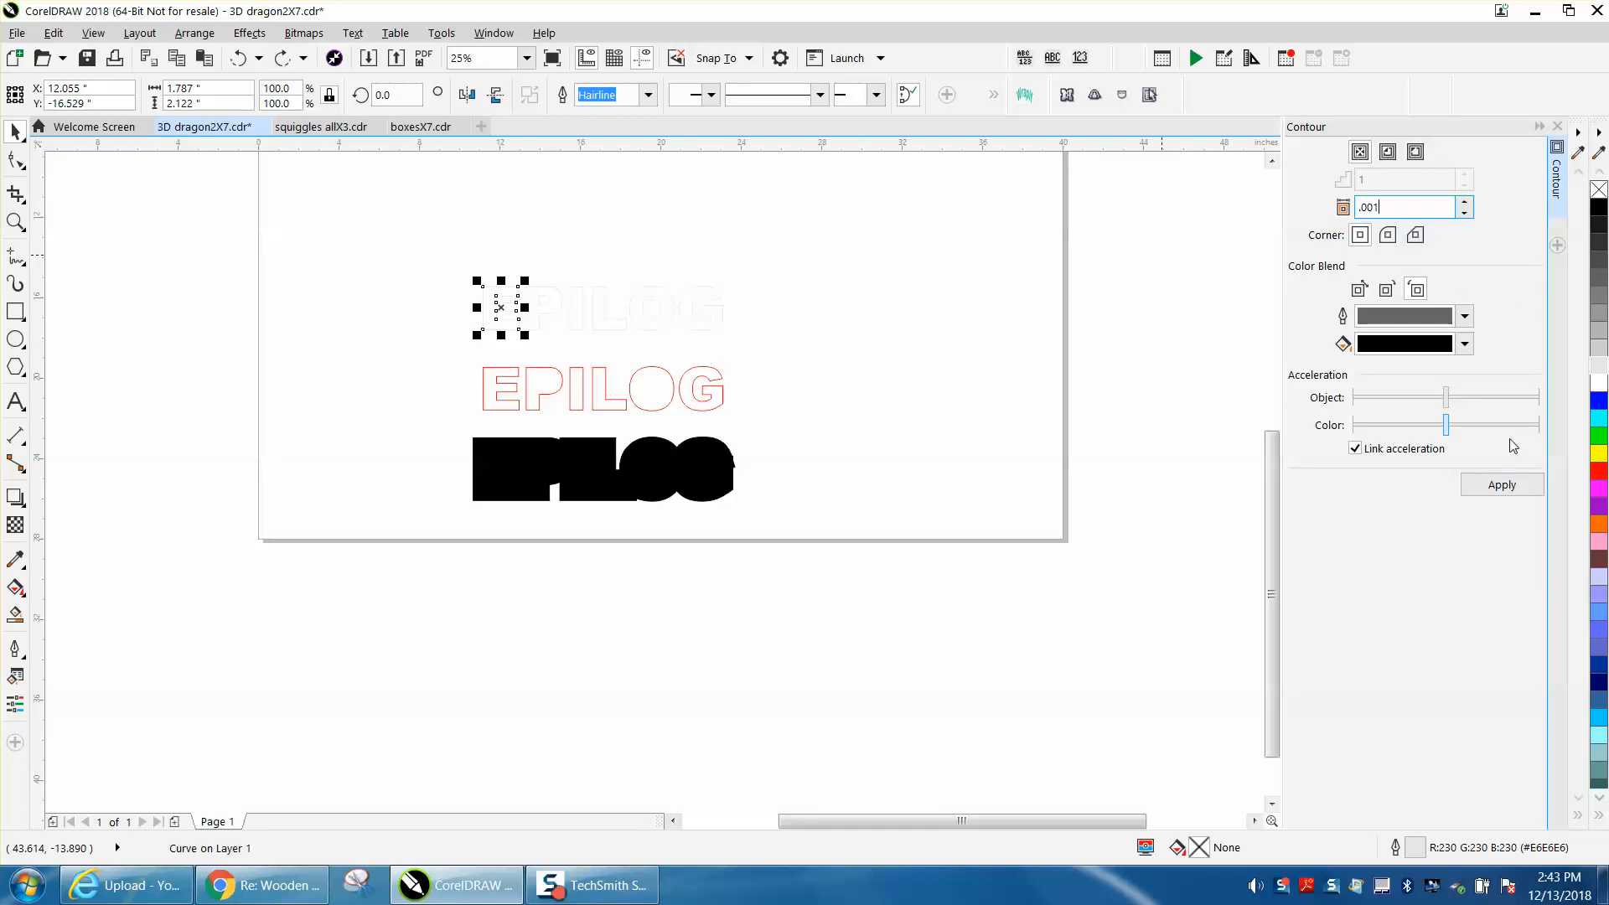
click(1508, 485)
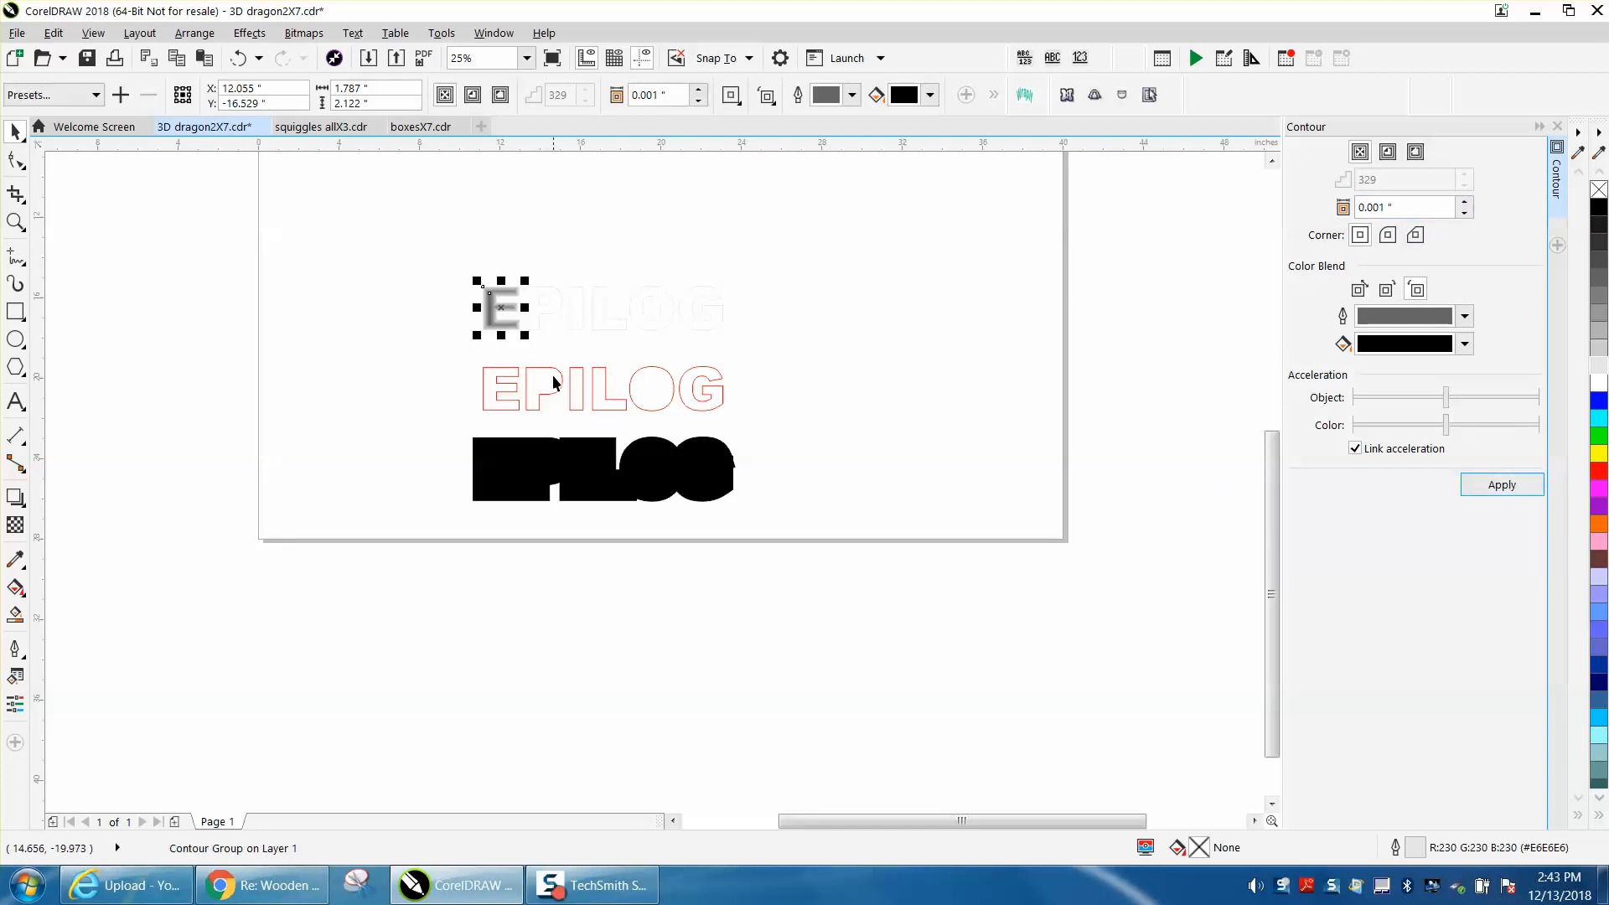
- Apply the to-center contour with a 0.001-inch offset to the top row's letters P, I and L
click(544, 327)
click(539, 319)
click(1500, 484)
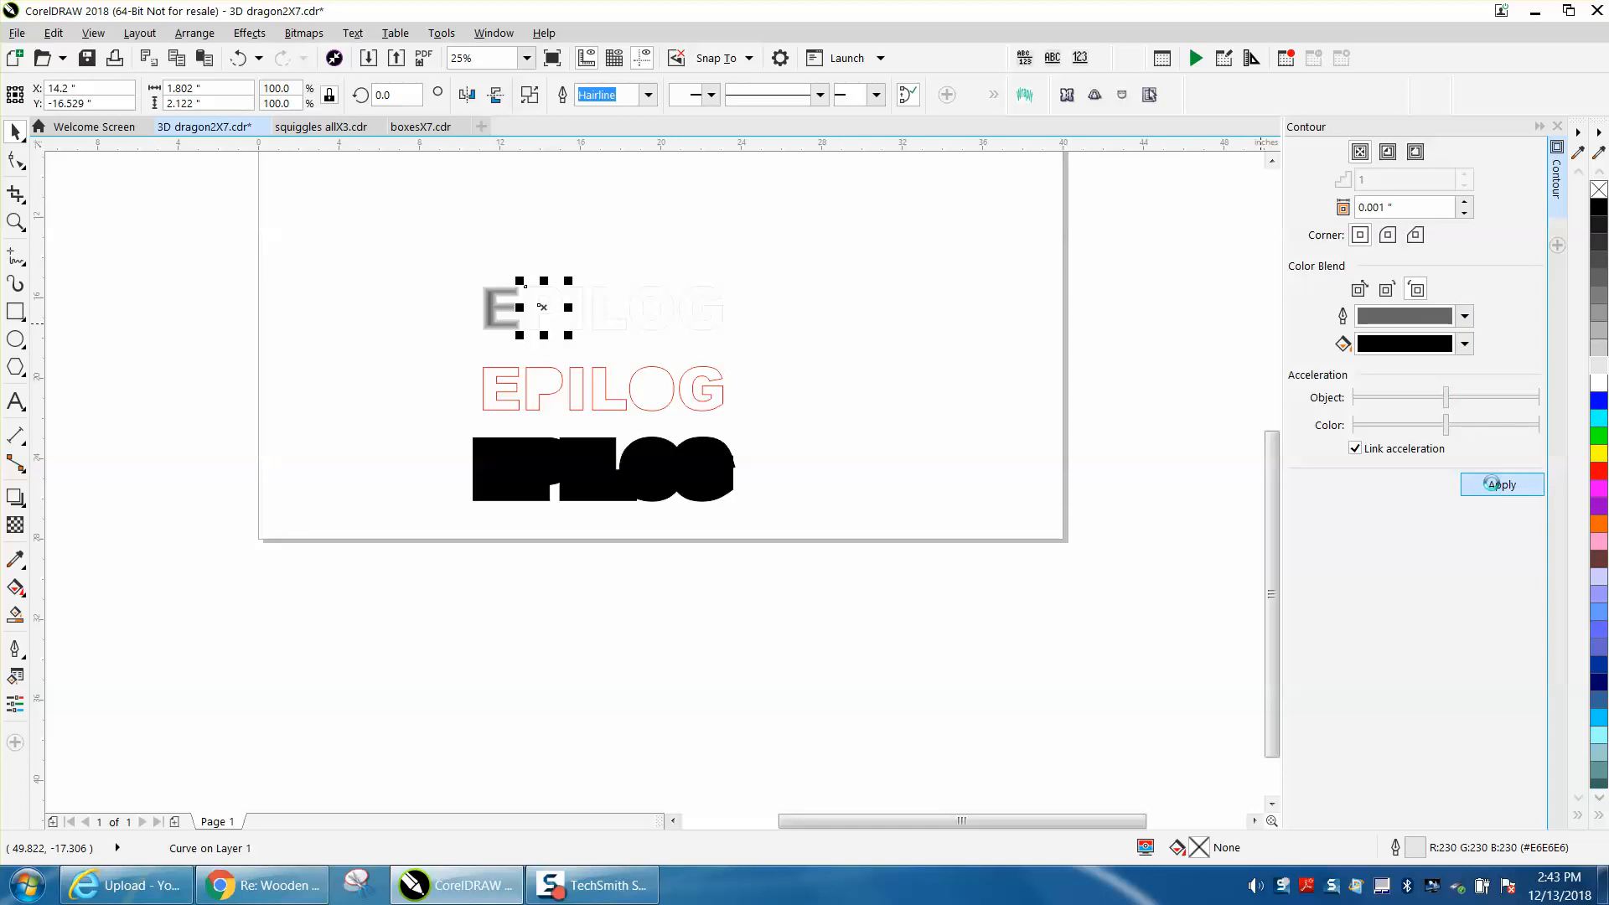
click(585, 310)
click(1500, 484)
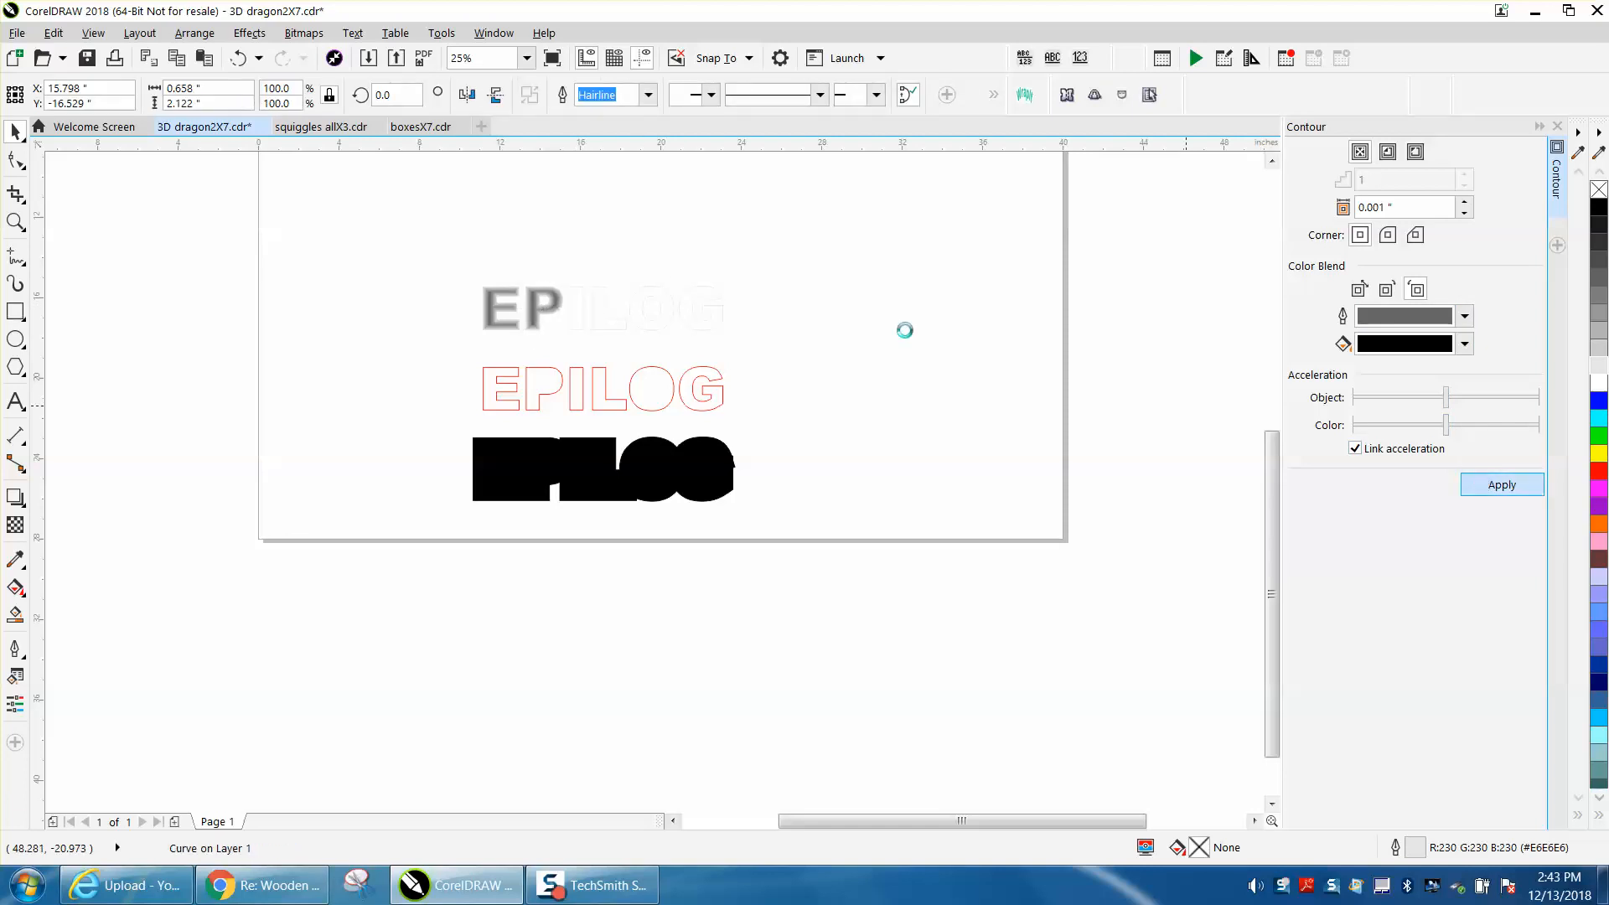
click(605, 304)
click(600, 309)
click(1500, 486)
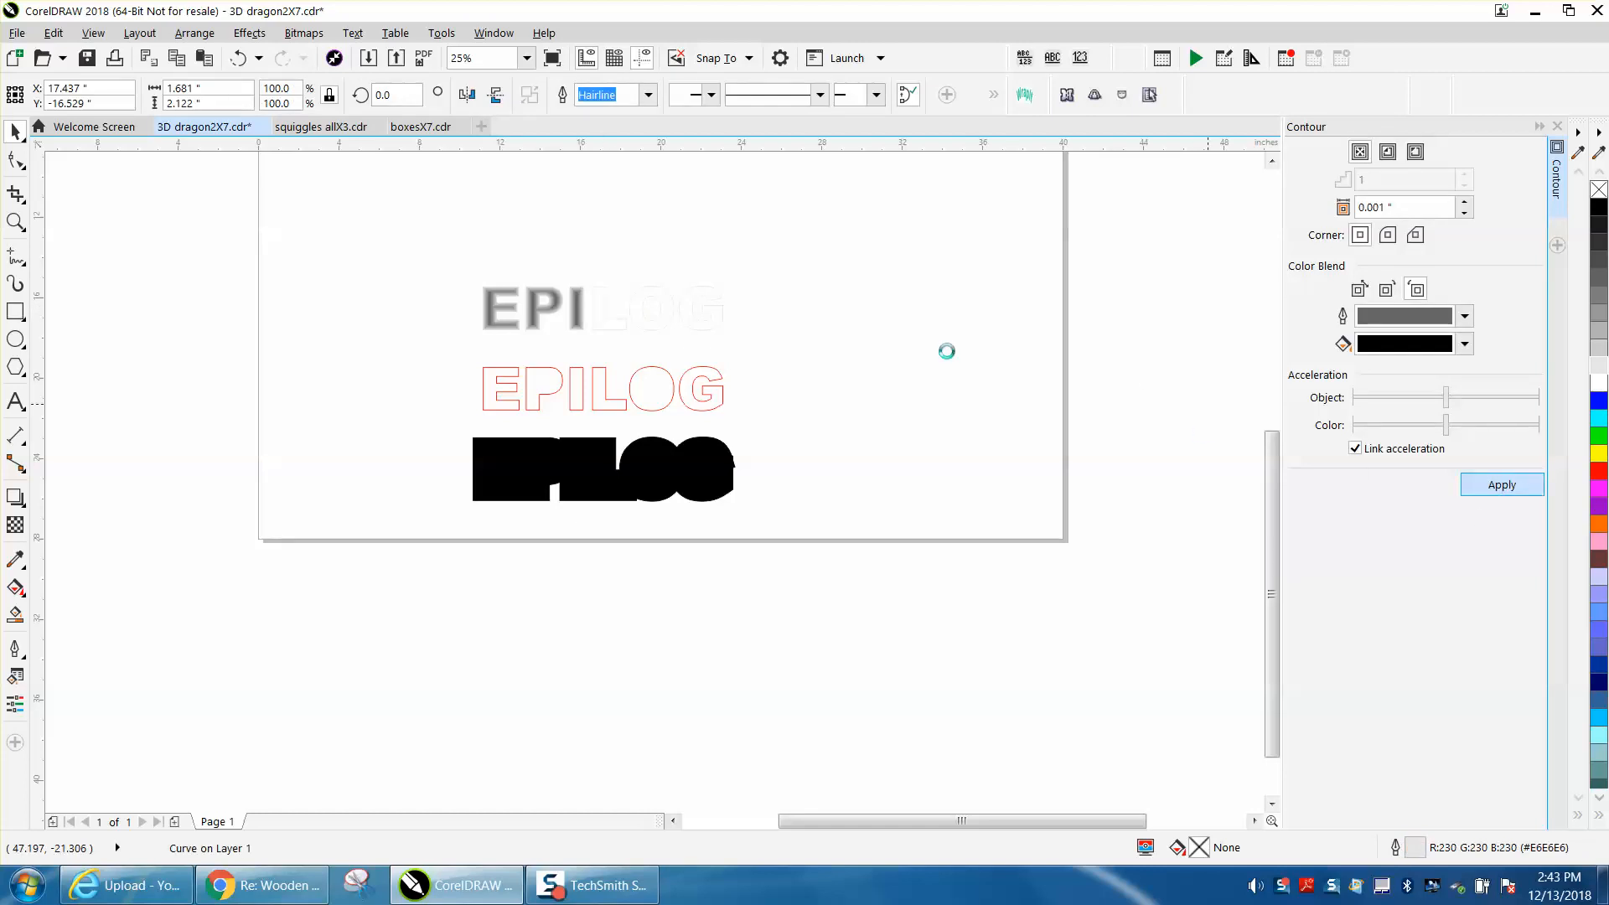
- Apply the same to-center 0.001-inch contour to the top row's letters O and G
click(645, 314)
click(645, 314)
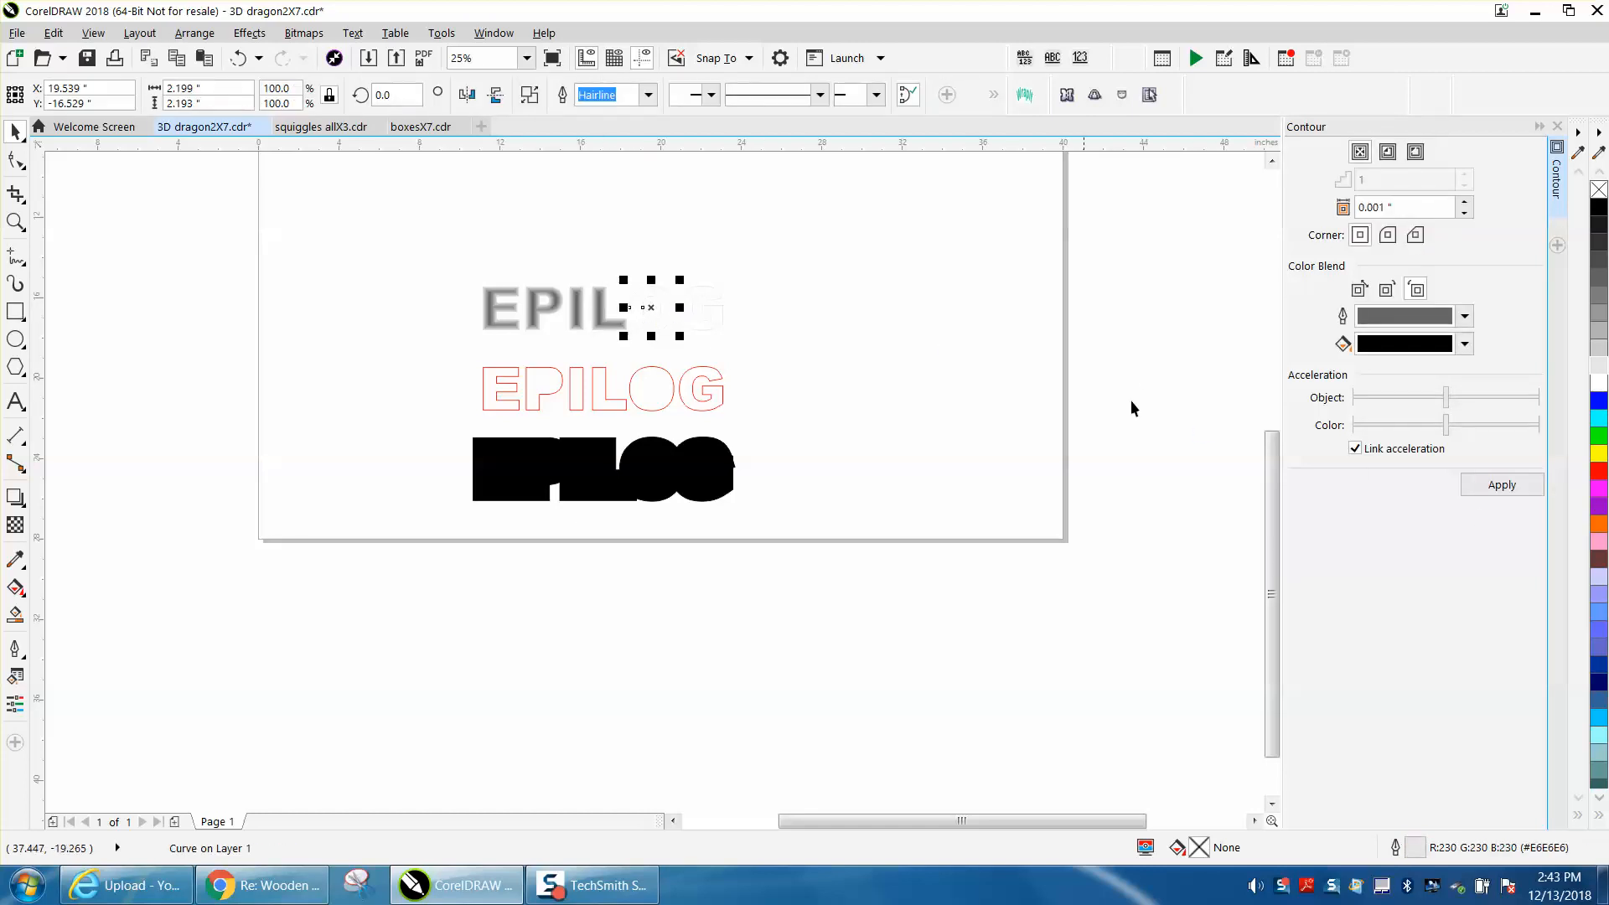
click(1495, 484)
click(702, 332)
click(1504, 486)
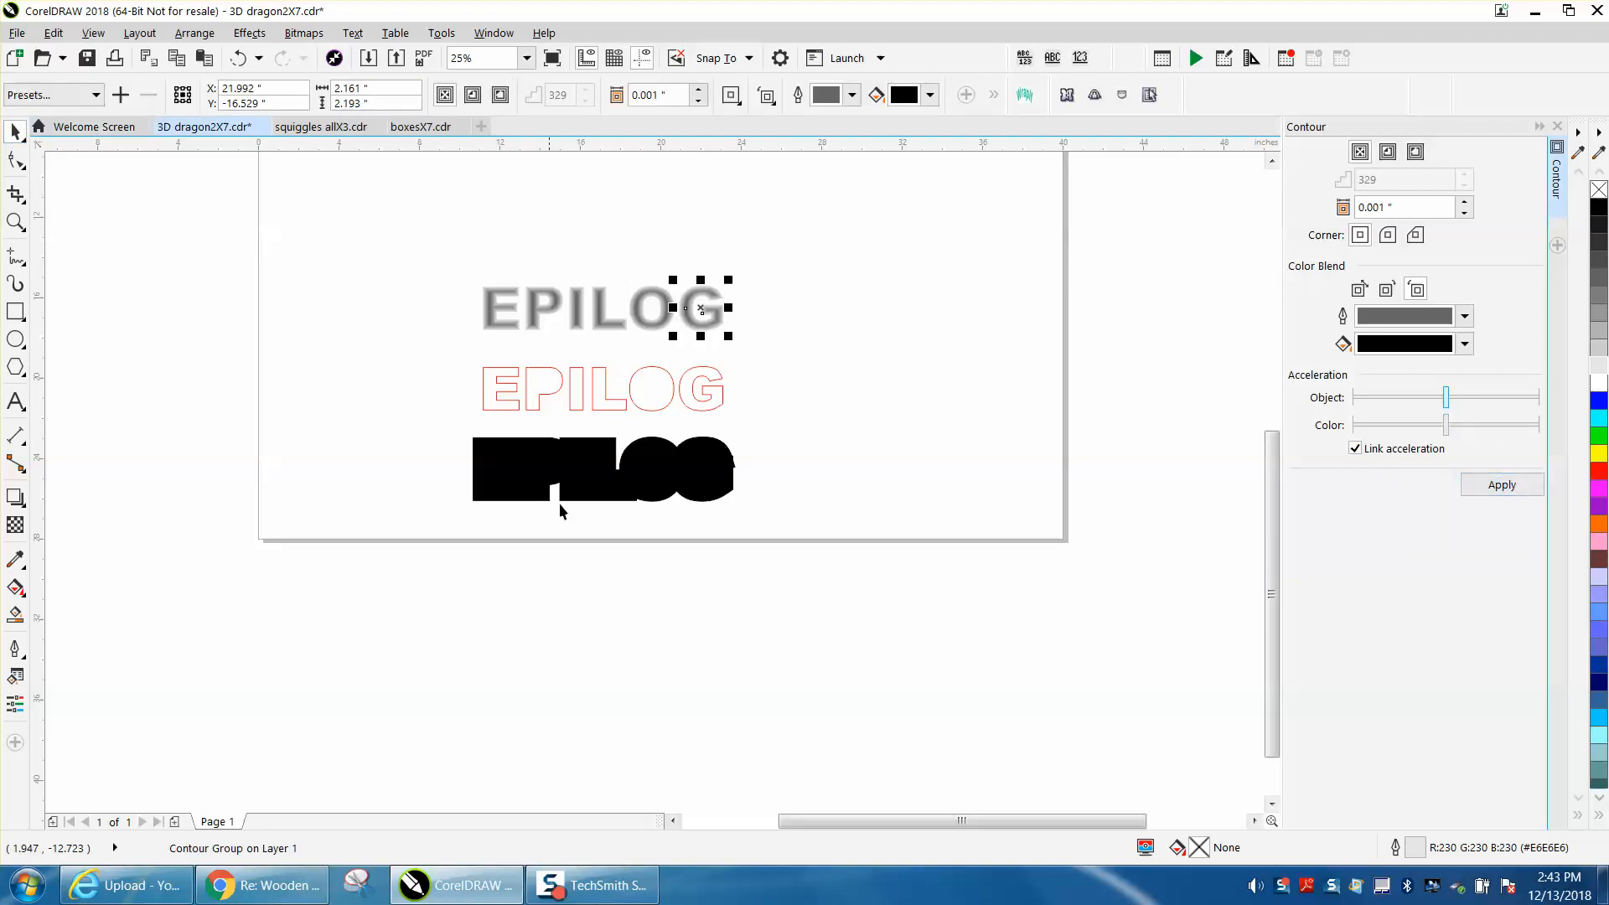
- Try the black outer shape as a background by moving it straight up 8 inches behind the gray lettering
click(592, 489)
key(Up)
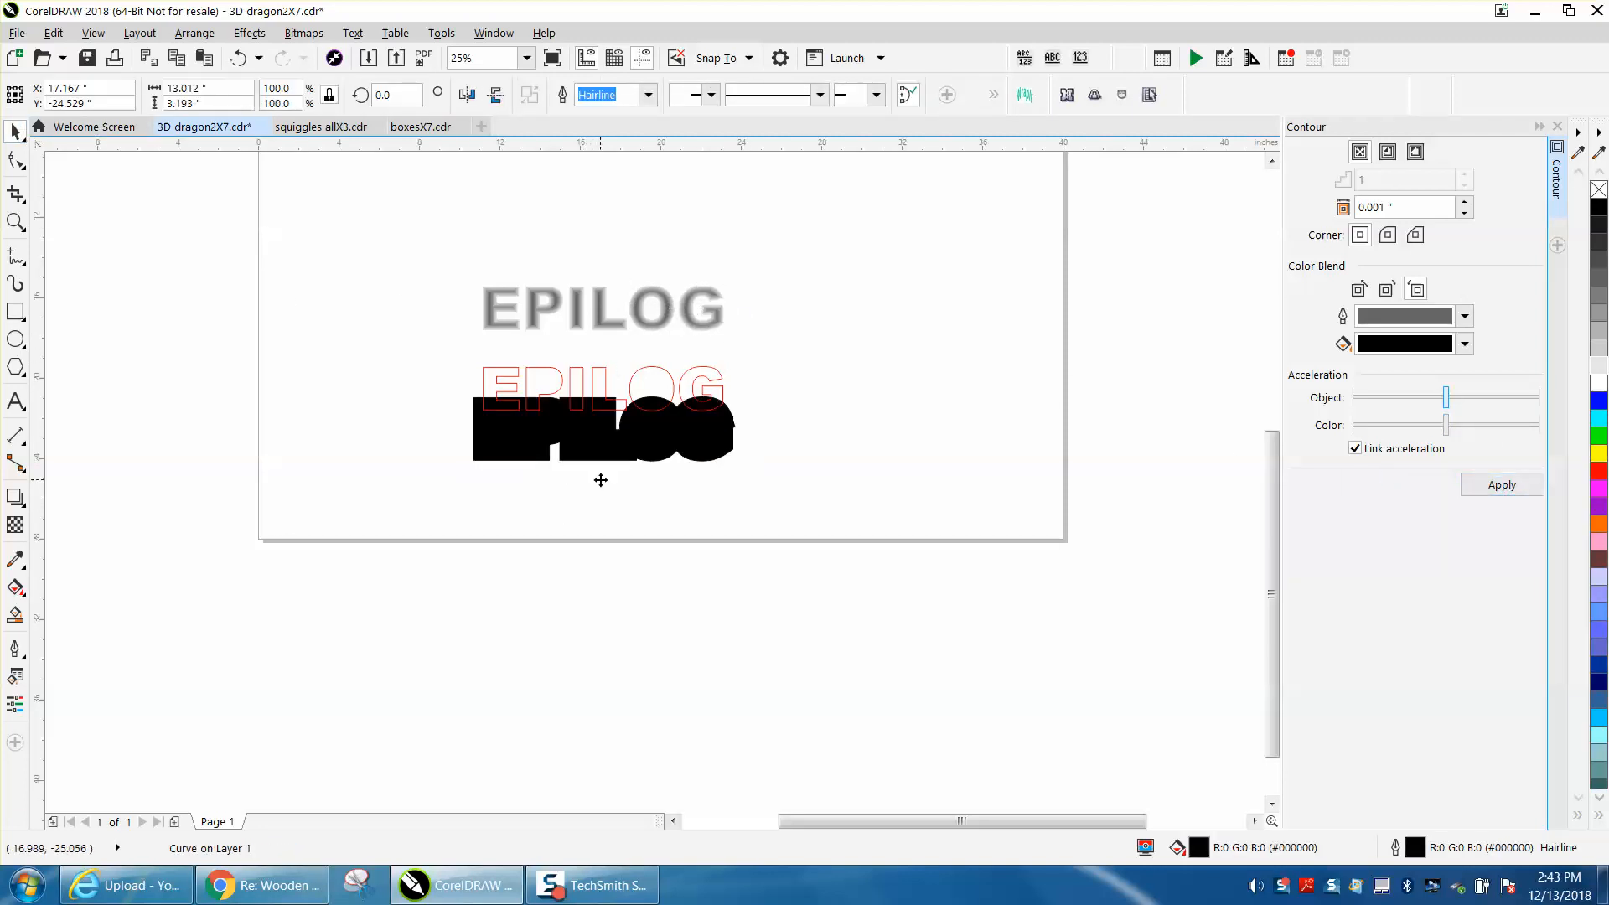
key(Up)
key(Up)
key(Up)
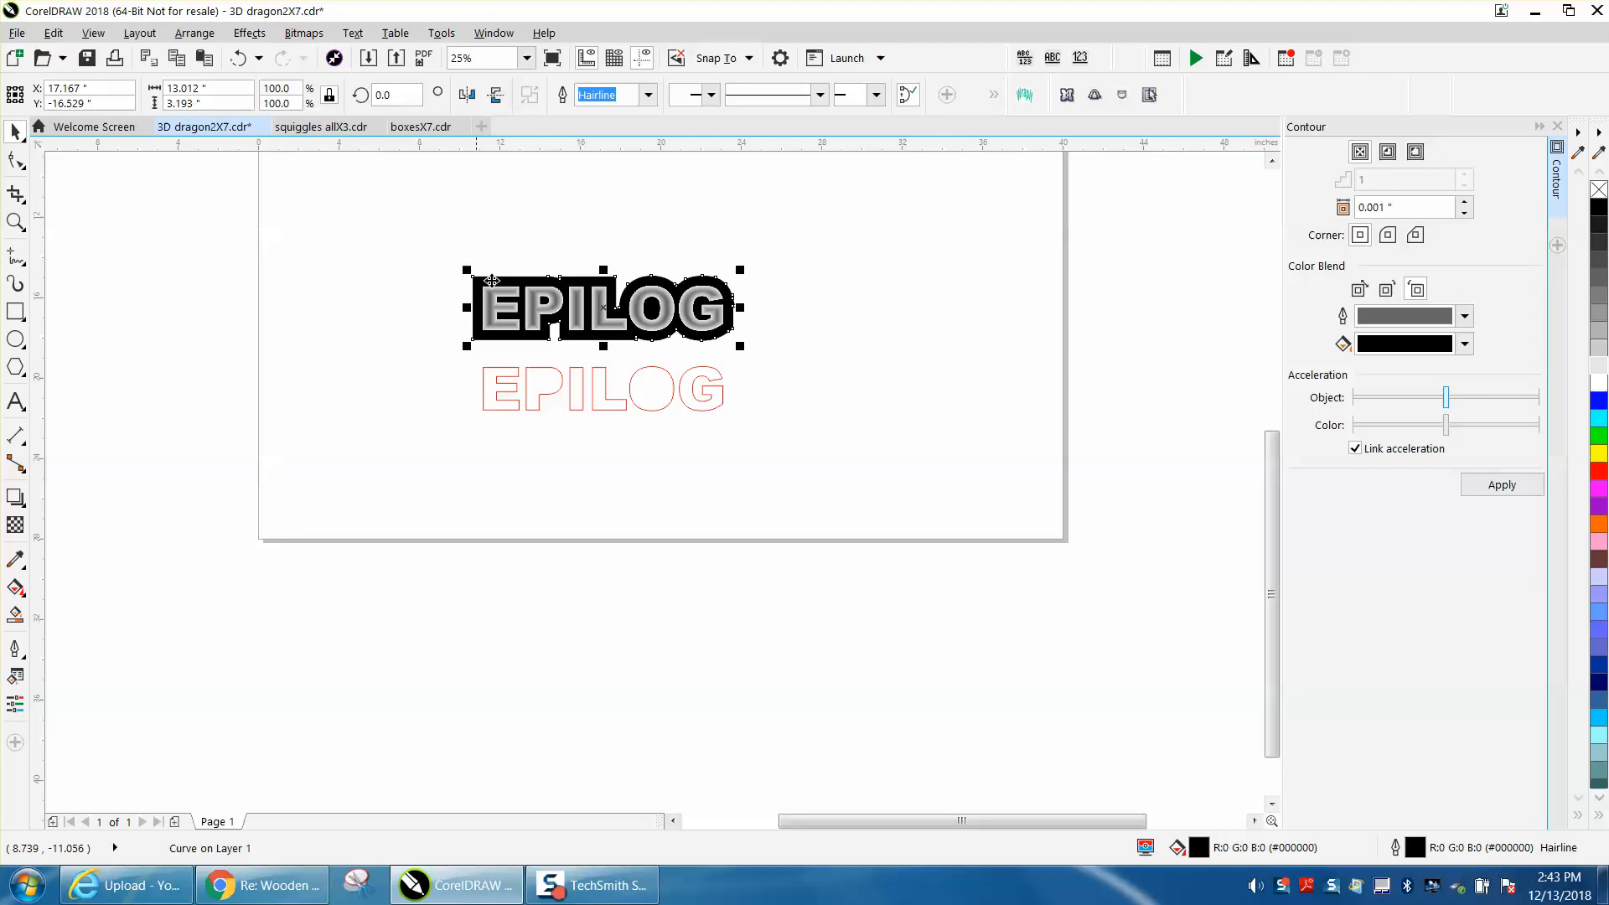
- Move the black outer shape 10 inches down below the red lettering and remove its fill
key(Down)
key(Down)
key(Down)
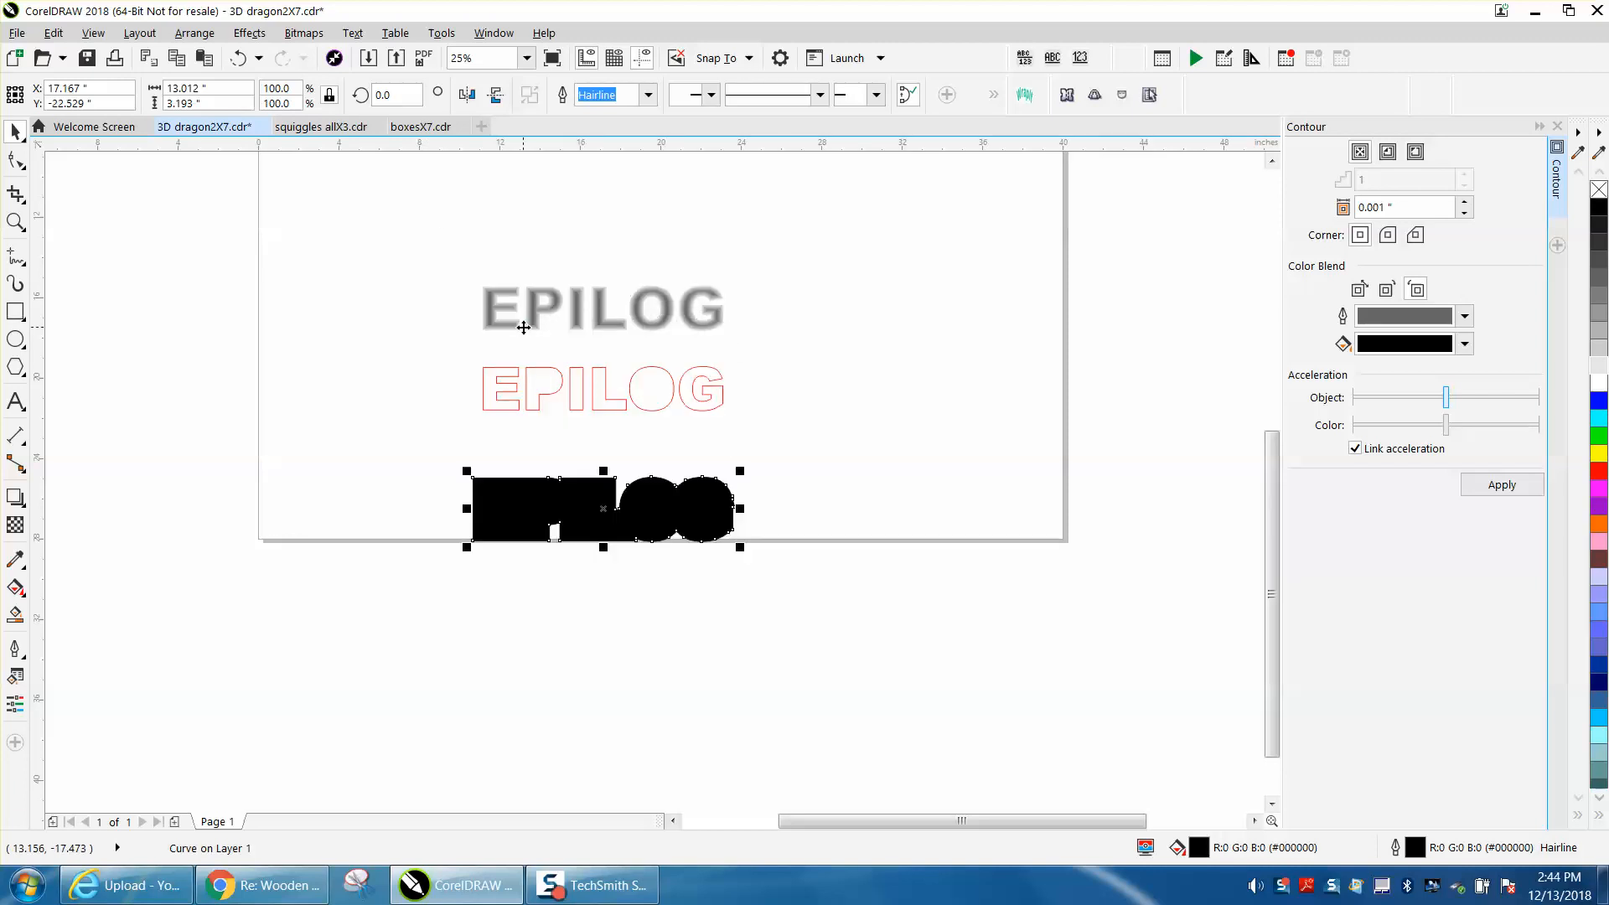
click(1598, 189)
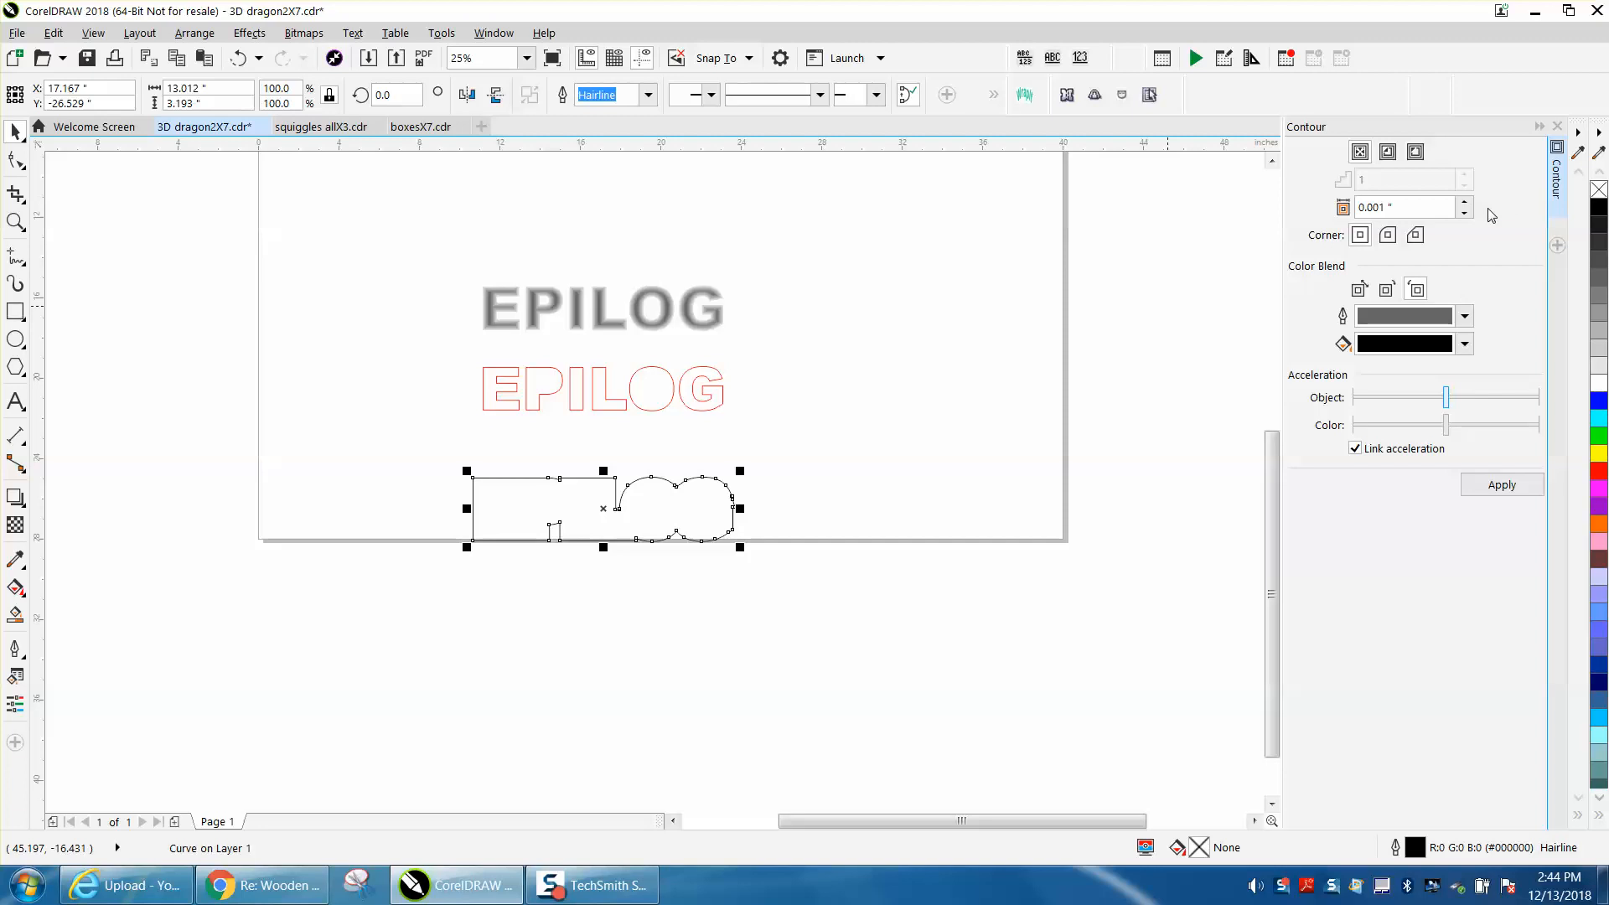
- Apply a one-step inside contour with a 0.2-inch offset to the outer shape and break the contour group apart
click(1387, 152)
click(1392, 208)
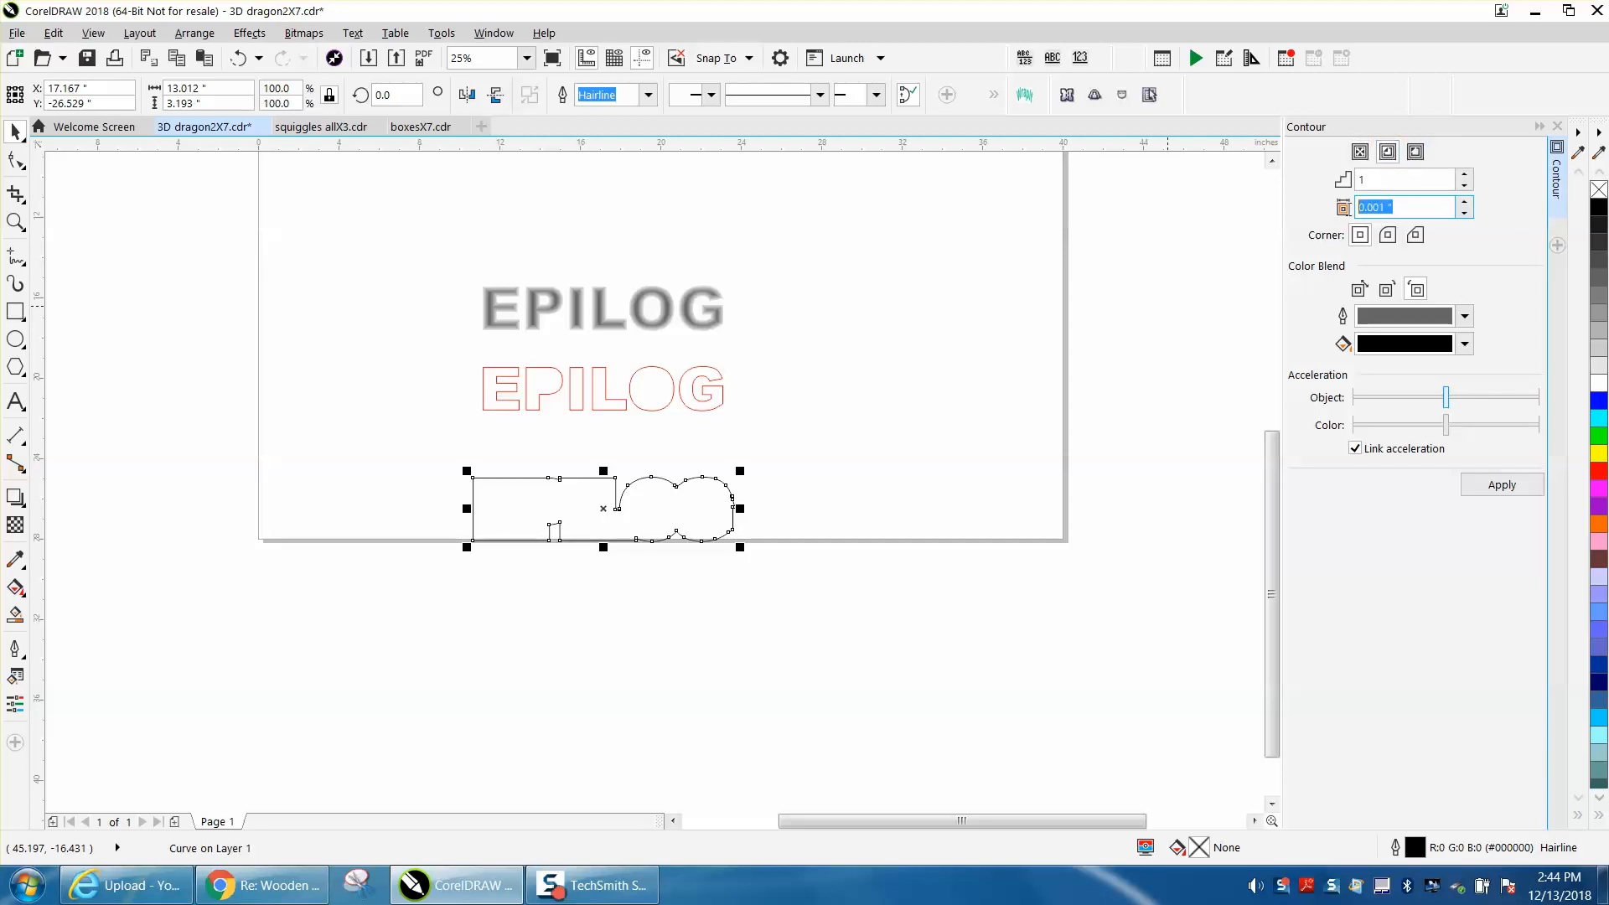
text(.2)
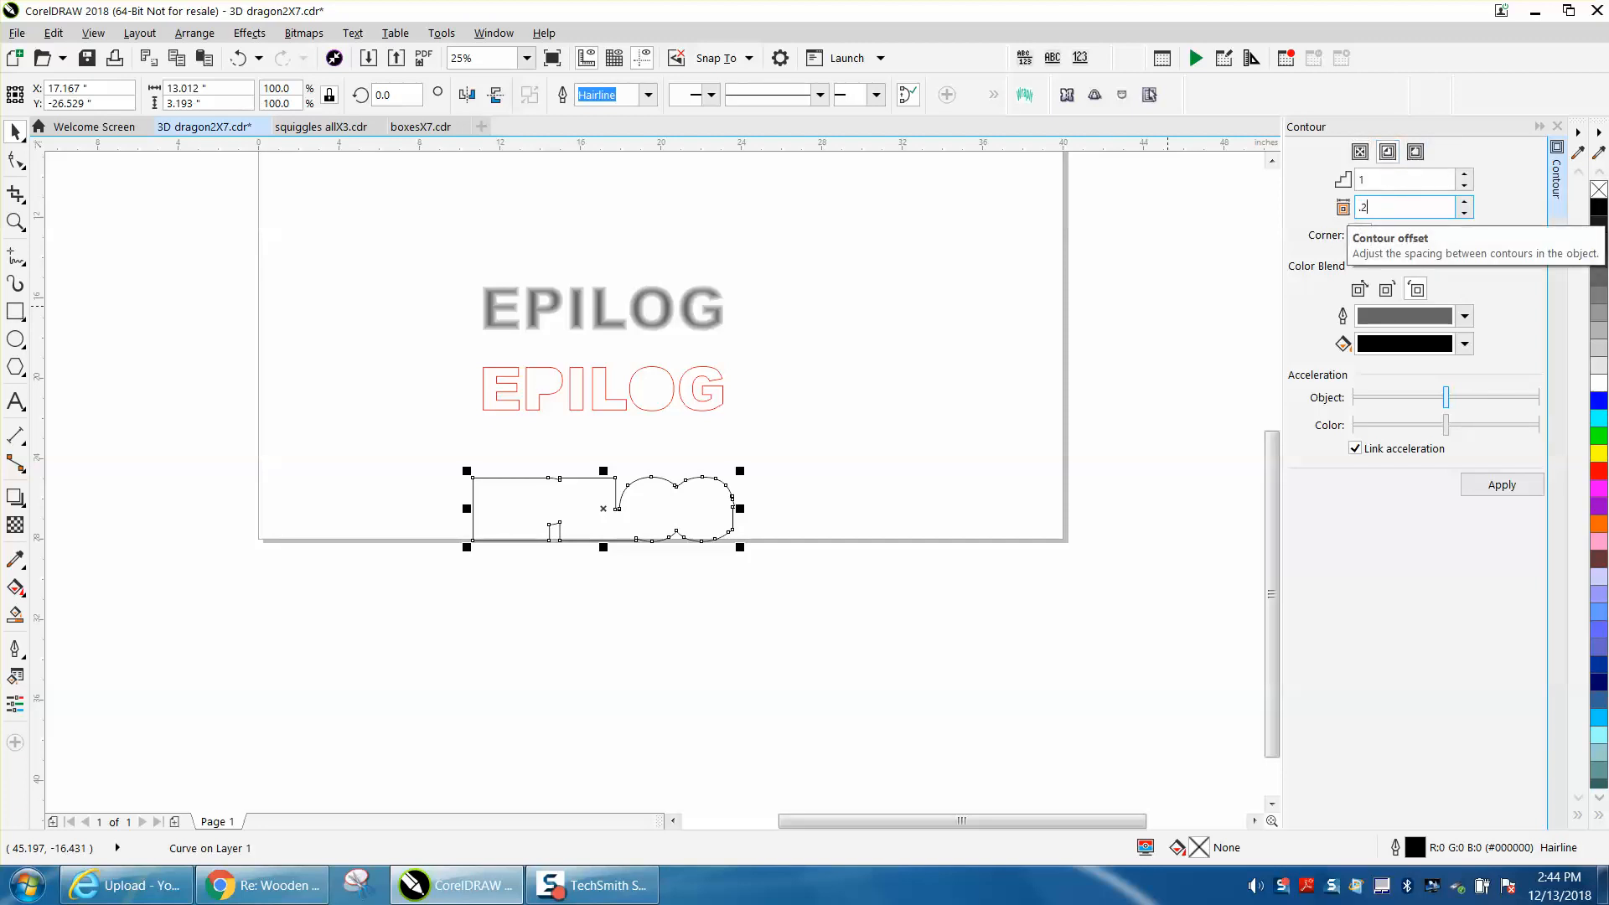
click(1503, 489)
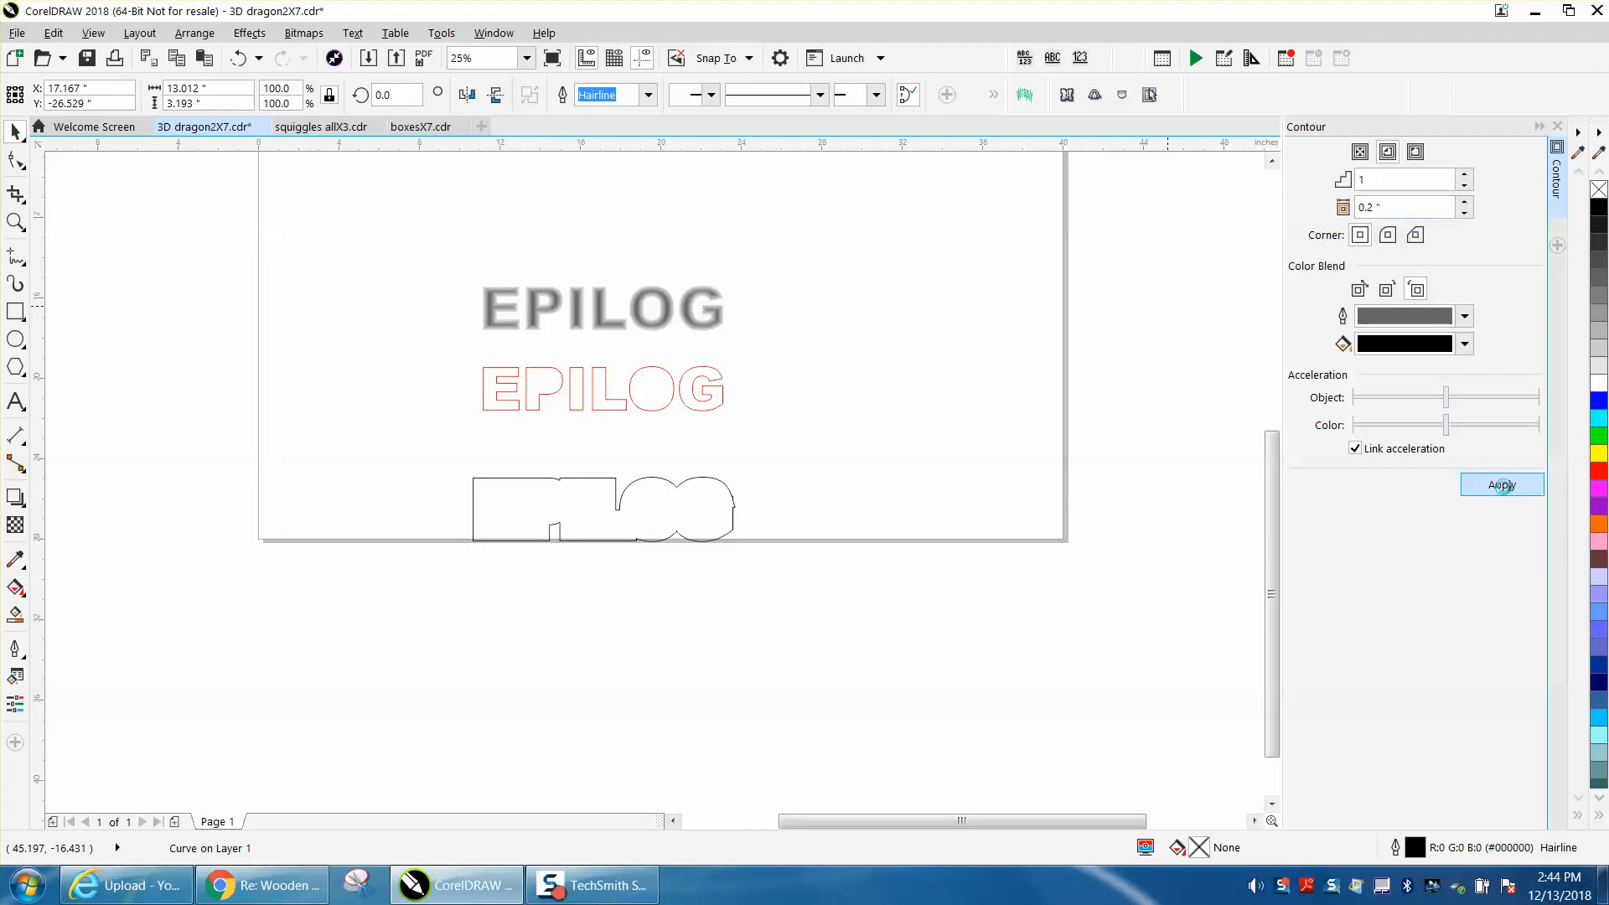
click(198, 34)
click(298, 375)
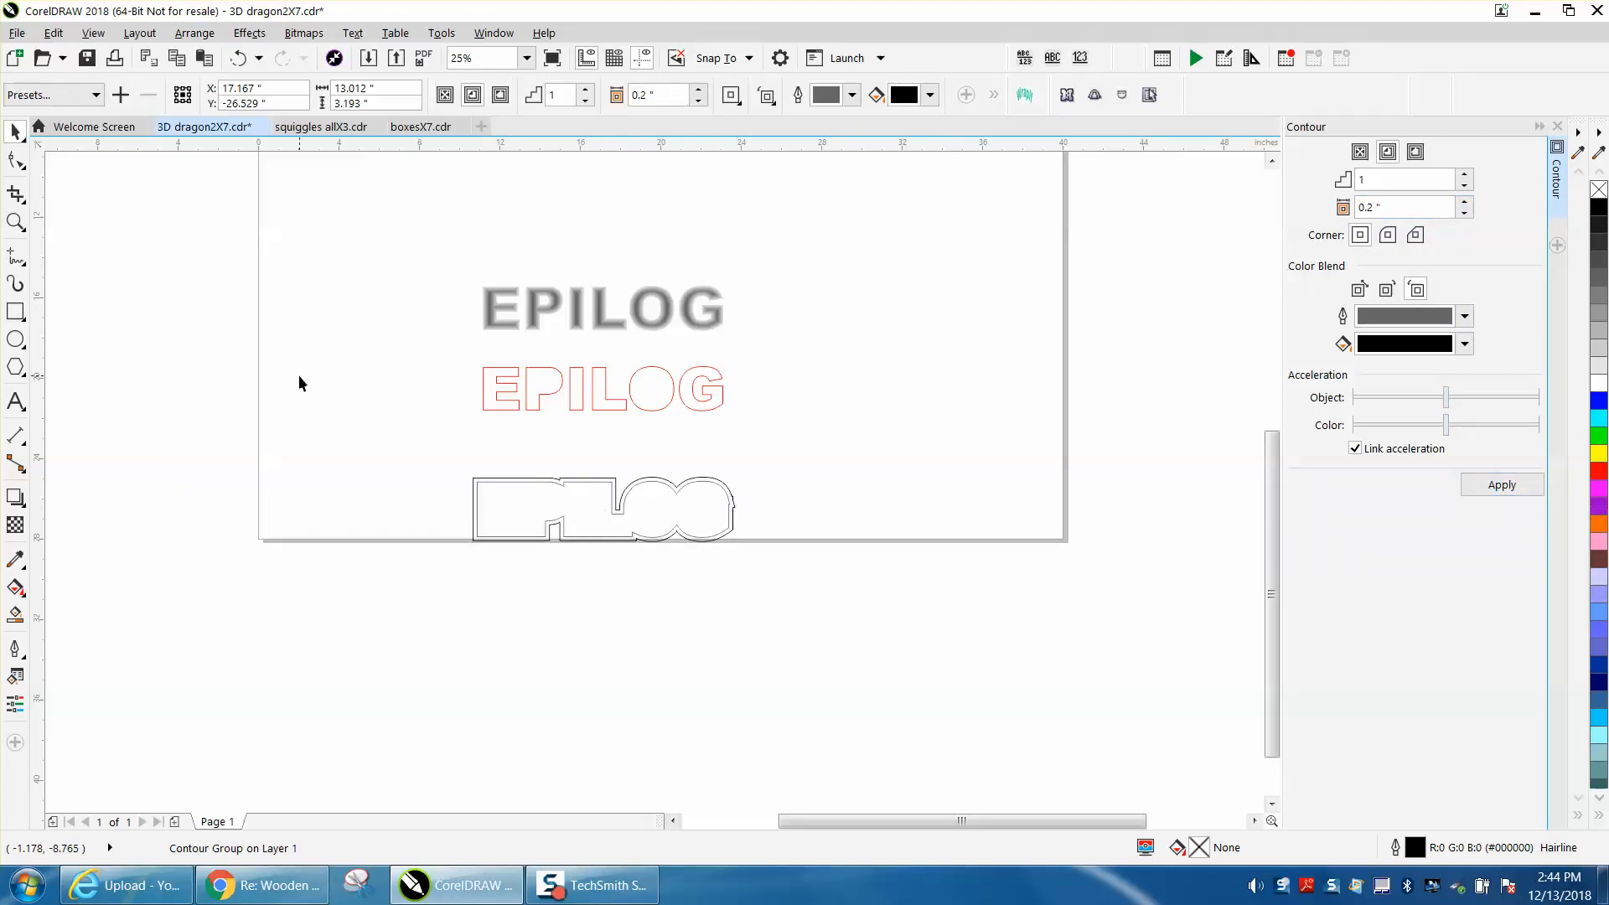
- Move the separated inner contour 14 inches right and 10 inches up beside the gray lettering, and fill it with black
click(600, 481)
drag(600, 481, 602, 483)
key(shift+Right)
key(shift+Right)
key(shift+Right)
key(shift+Right)
key(shift+Right)
key(shift+Right)
key(shift+Right)
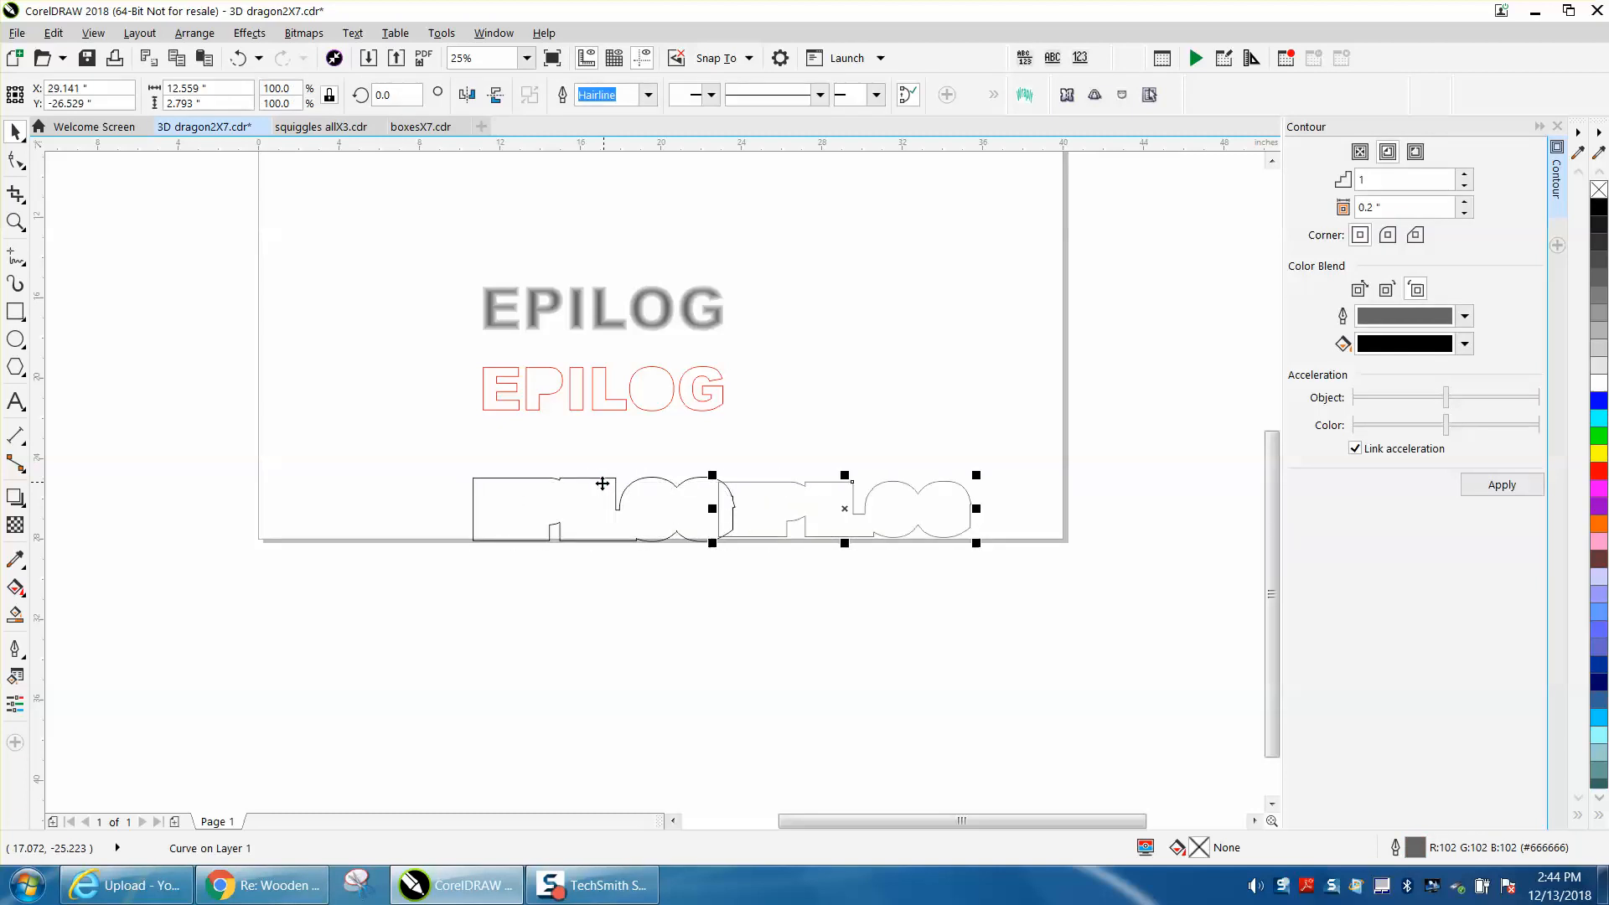
key(shift+Up)
key(shift+Up)
key(shift+Up)
key(shift+Up)
key(shift+Up)
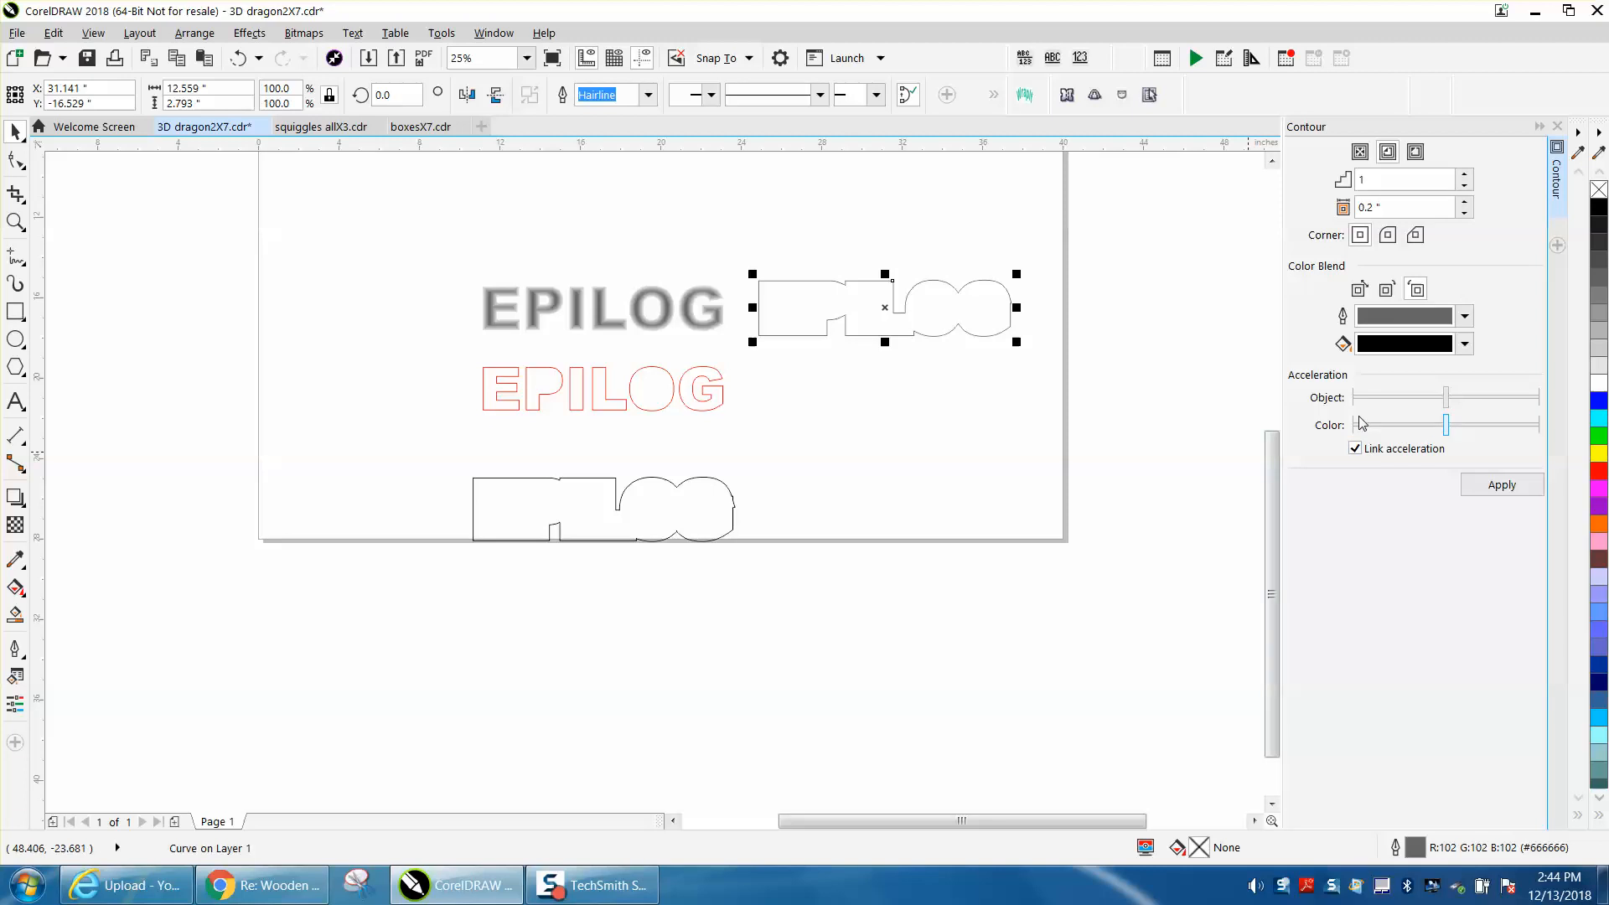
click(1599, 216)
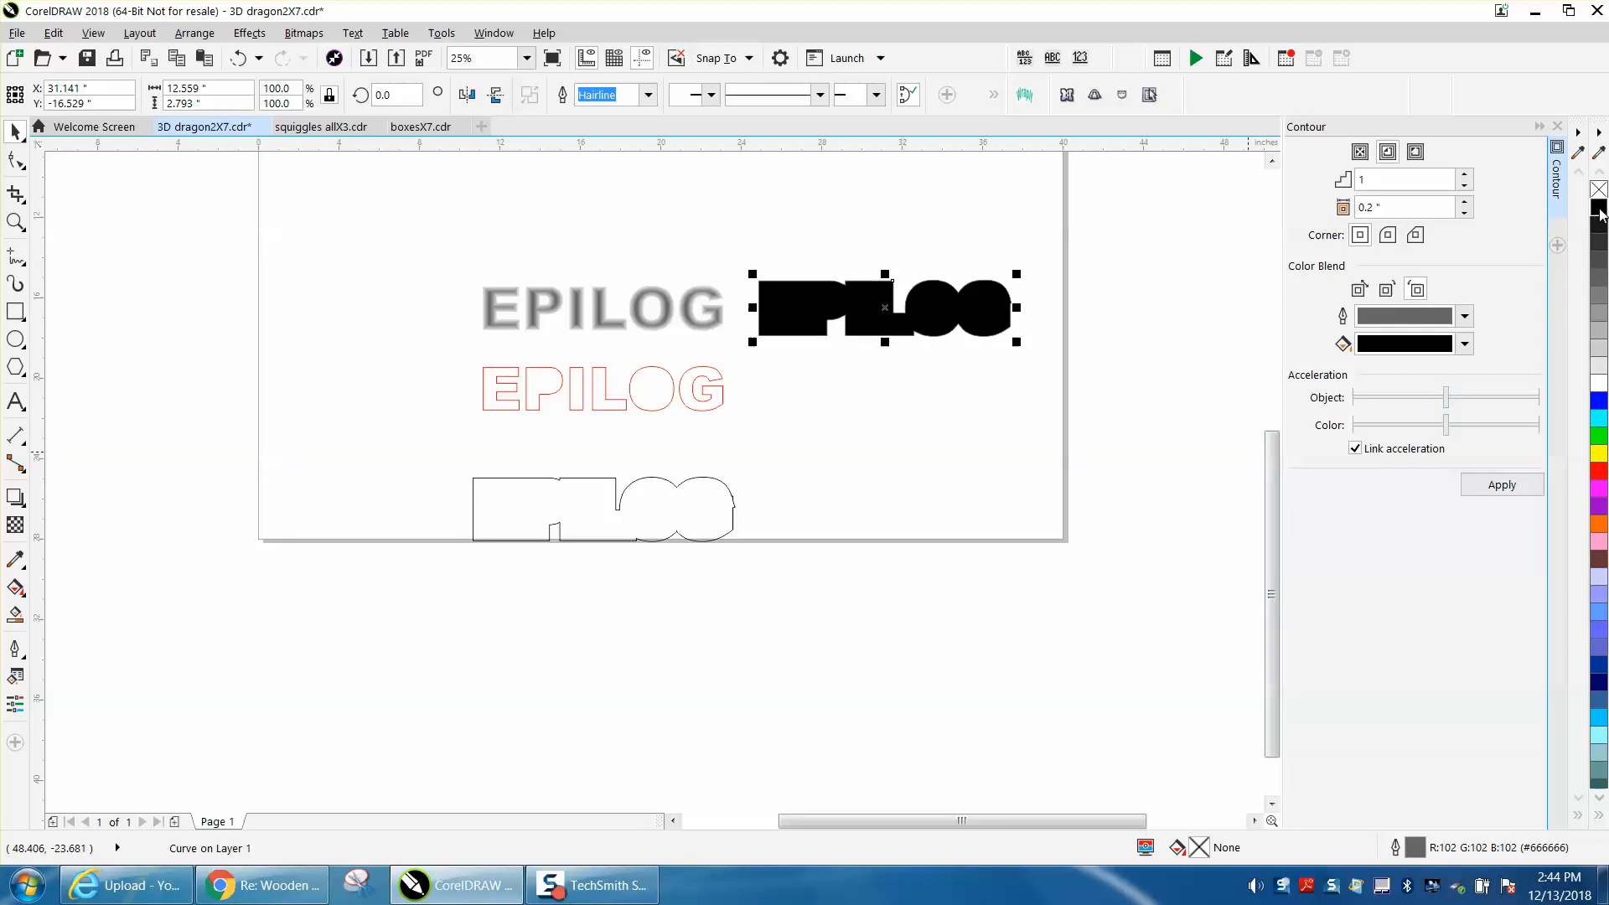
- Move the black inner shape 14 inches left so it sits behind the gray EPILOG lettering
key(shift+Left)
key(shift+Left)
key(shift+Left)
key(shift+Left)
key(shift+Left)
key(shift+Left)
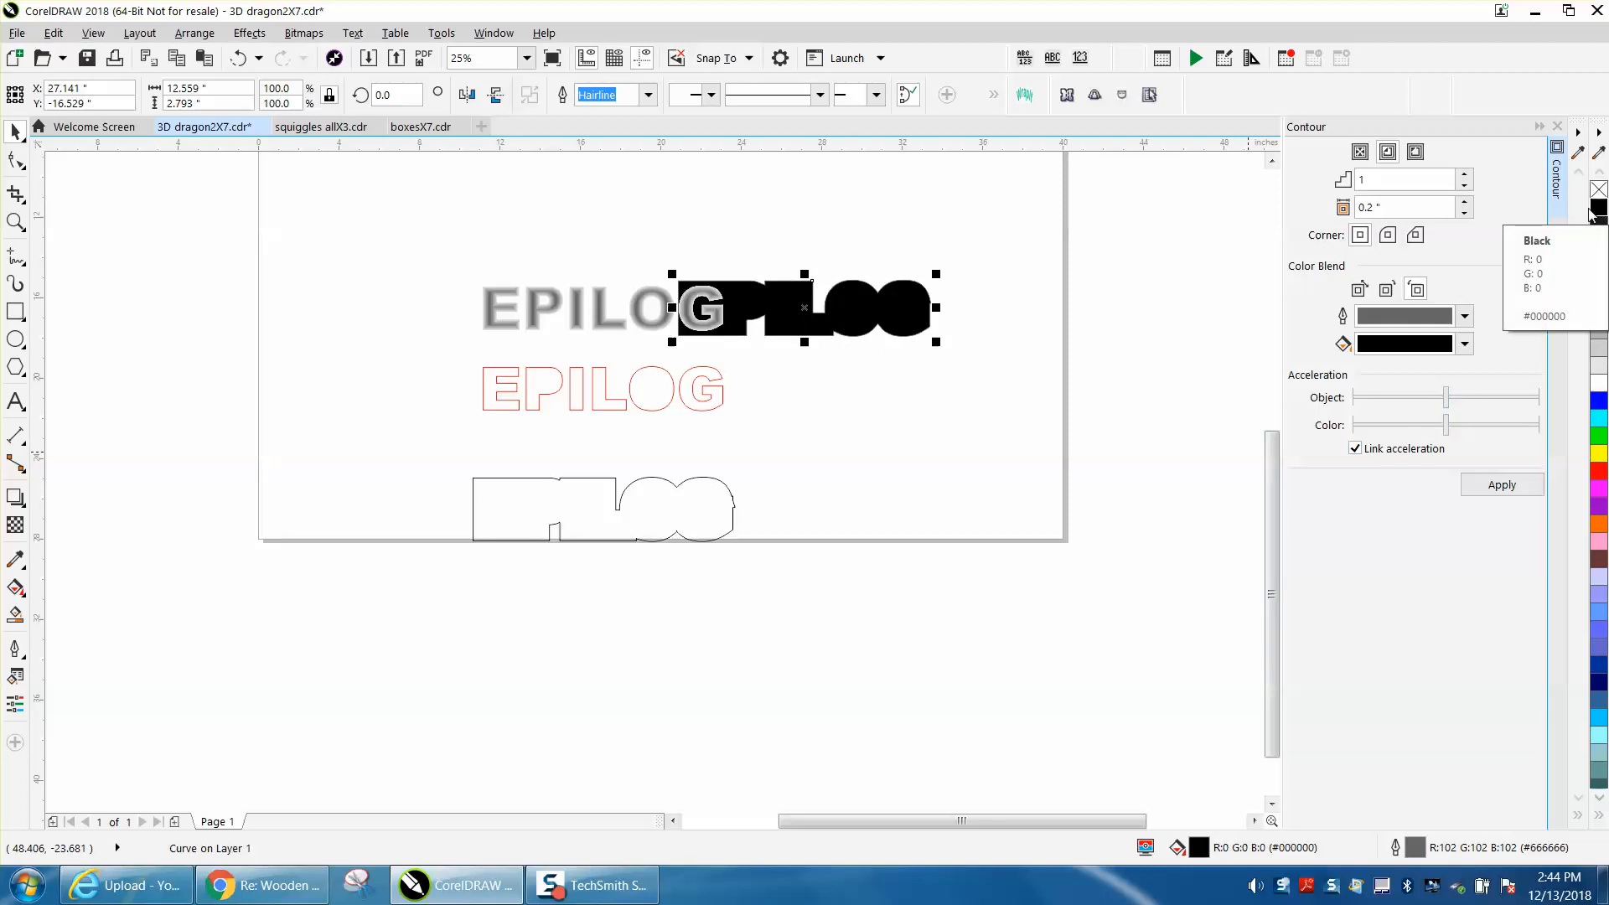
key(shift+Left)
key(shift+Left)
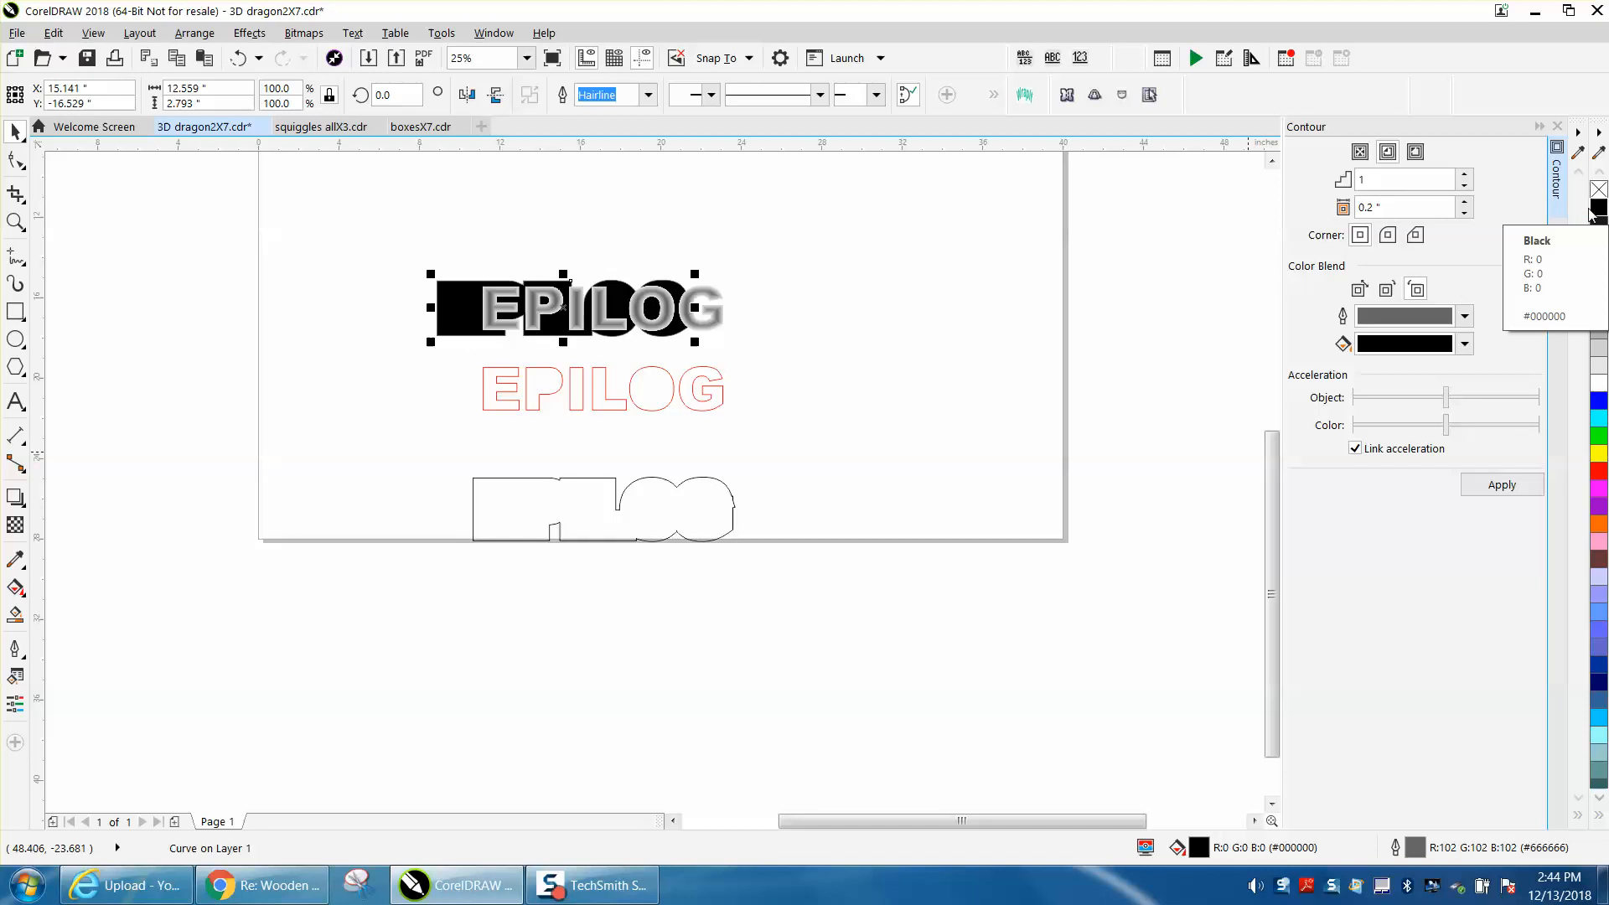
key(shift+Right)
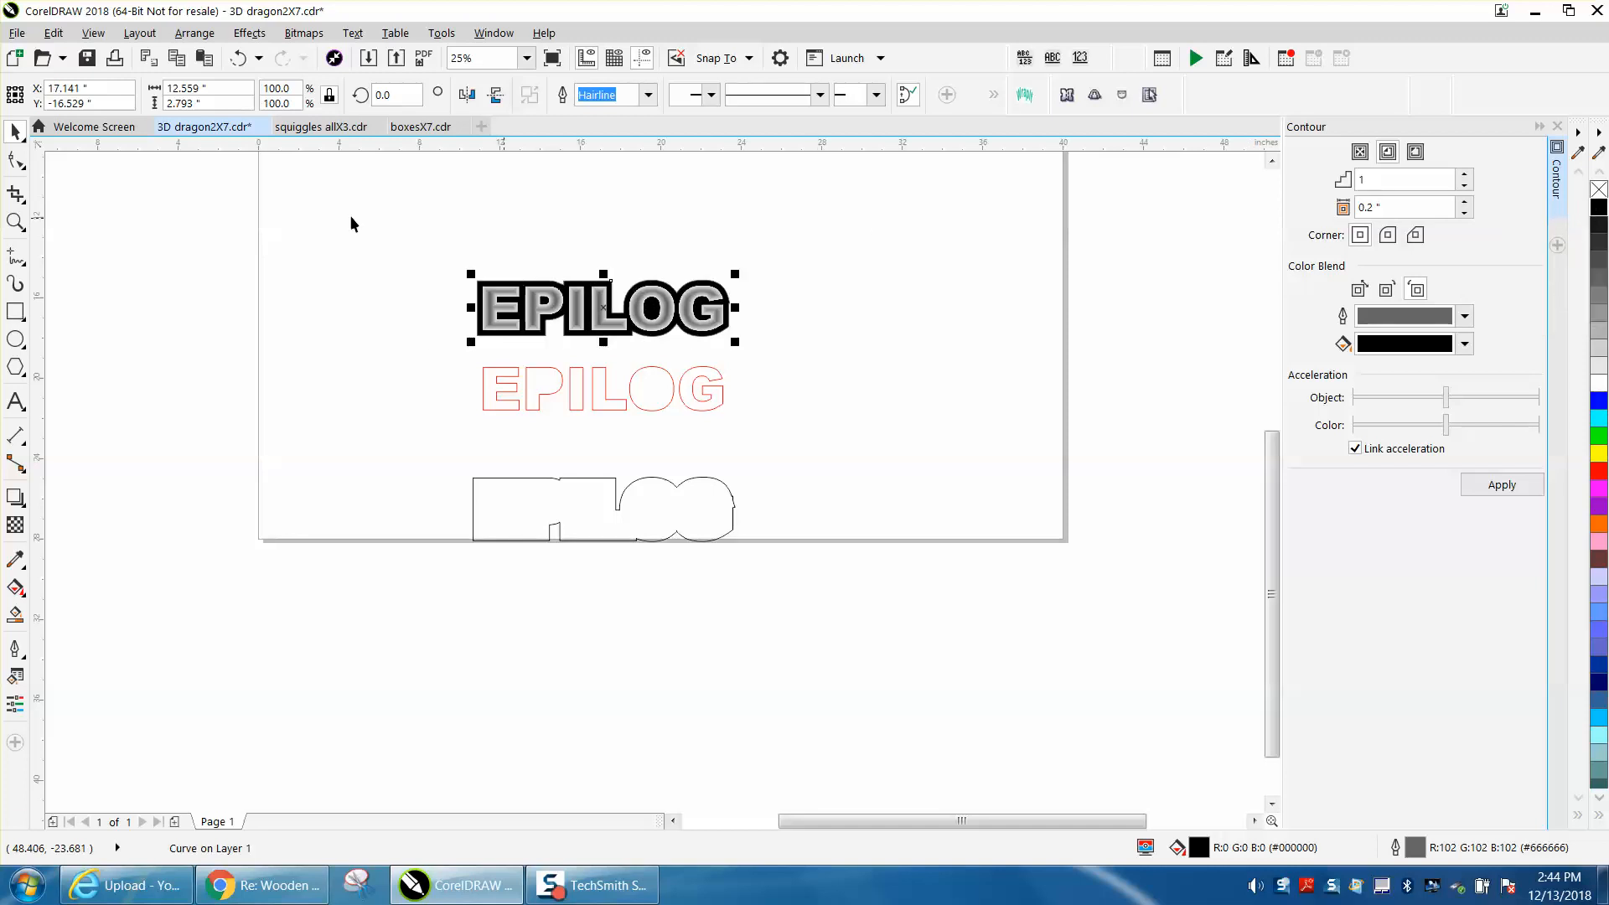
- Move the black background shape 4 inches up above the gray lettering and remove its fill
click(16, 222)
drag(432, 248, 738, 368)
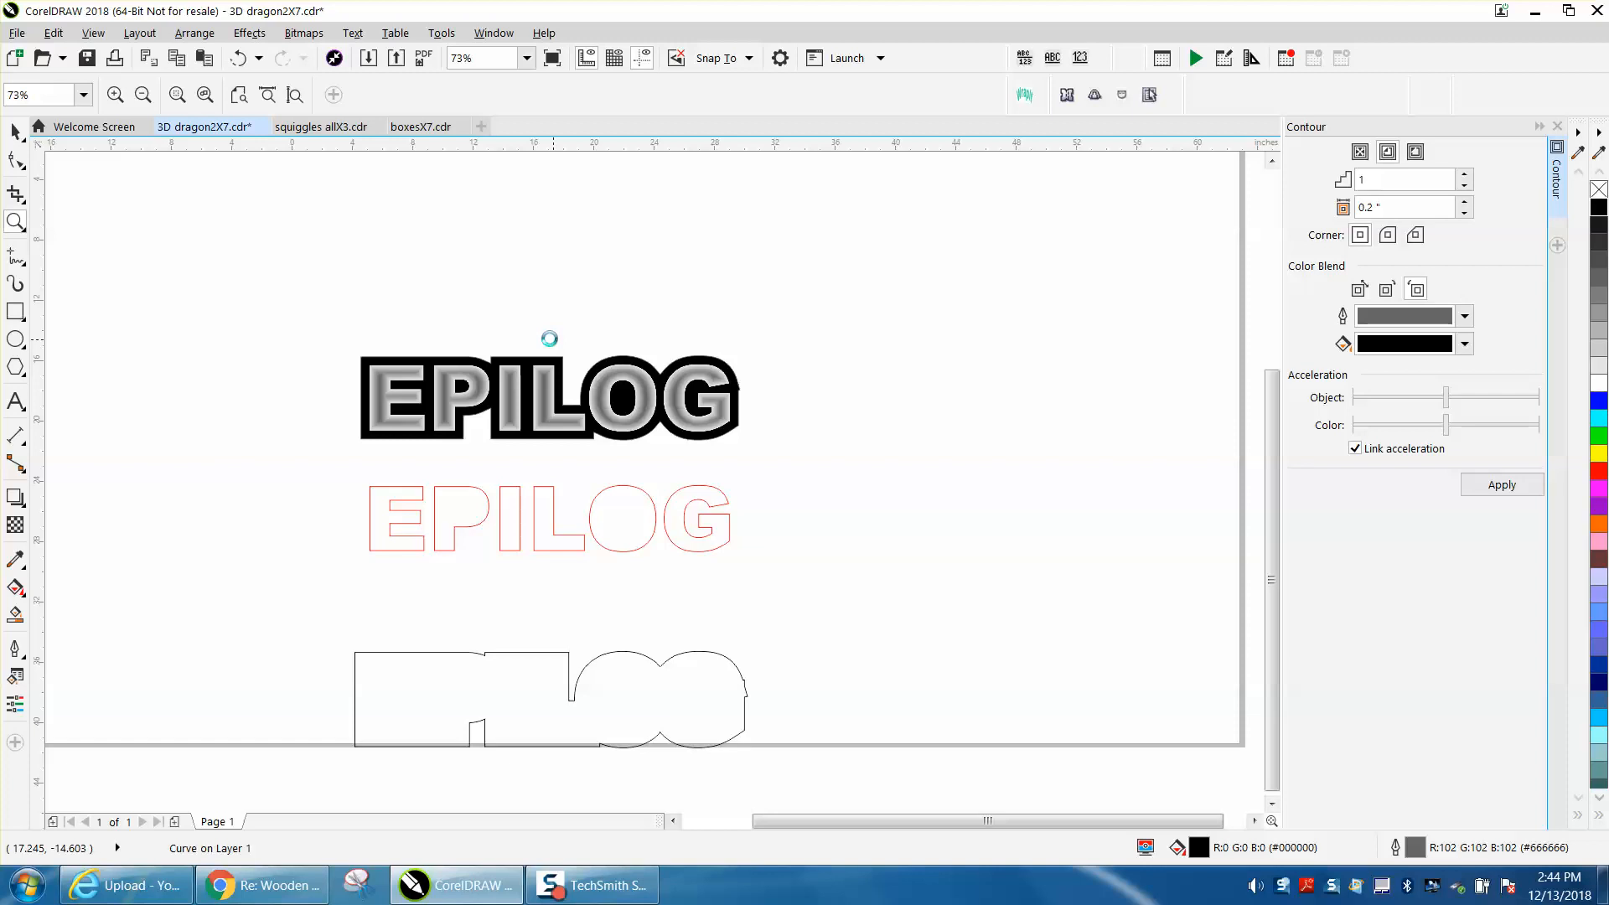
scroll(549, 339, down, 5)
click(16, 132)
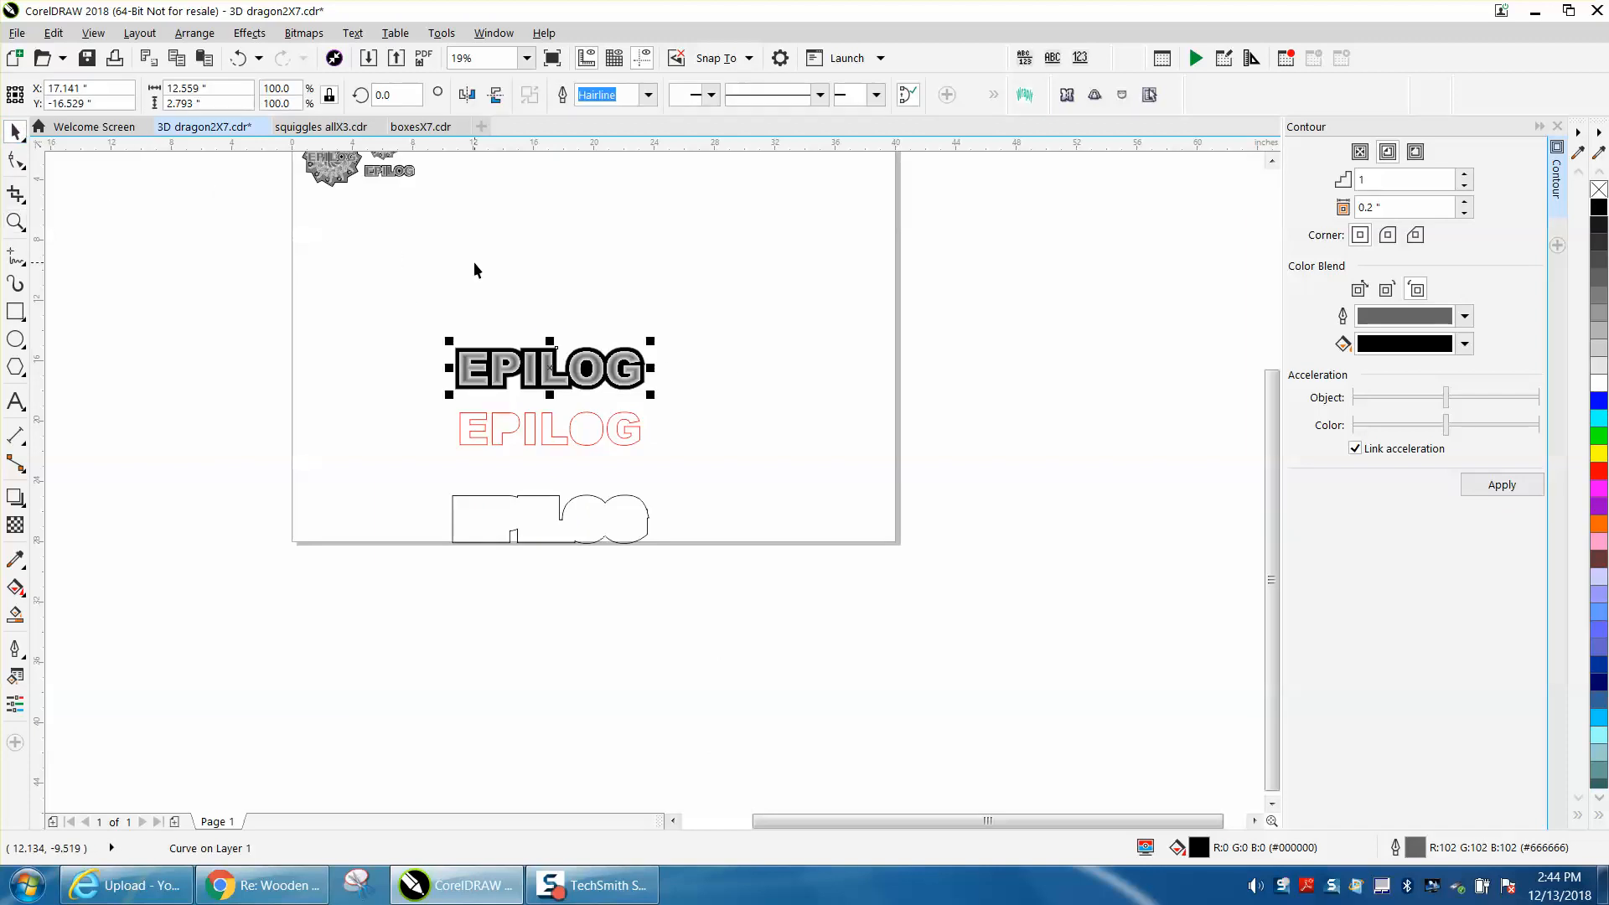
key(Up)
key(Up)
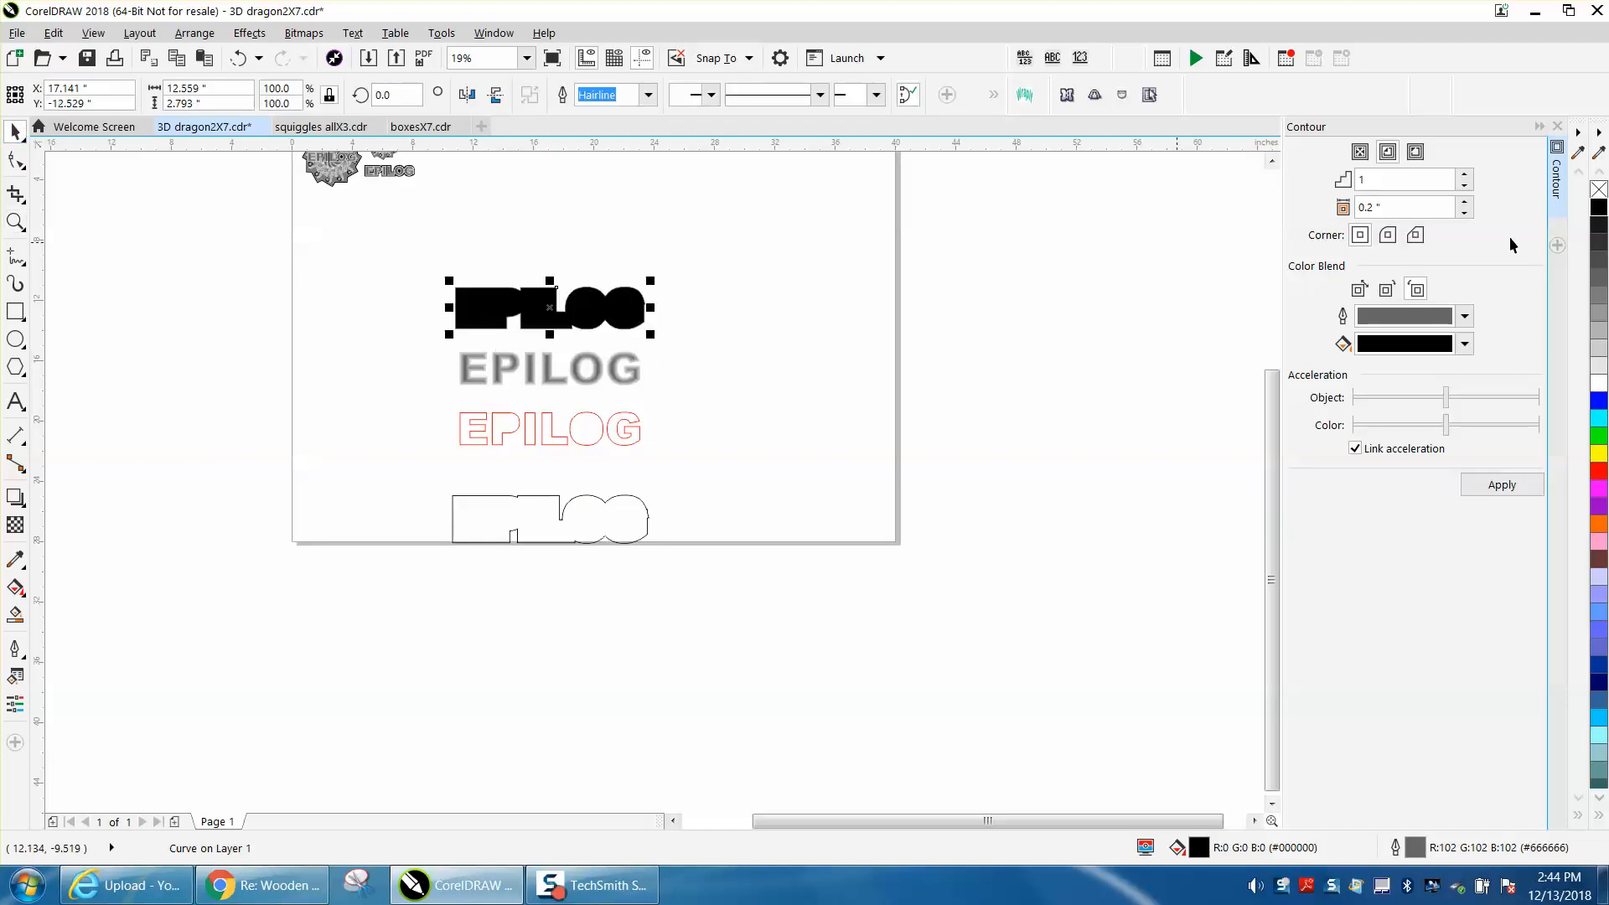
click(1599, 191)
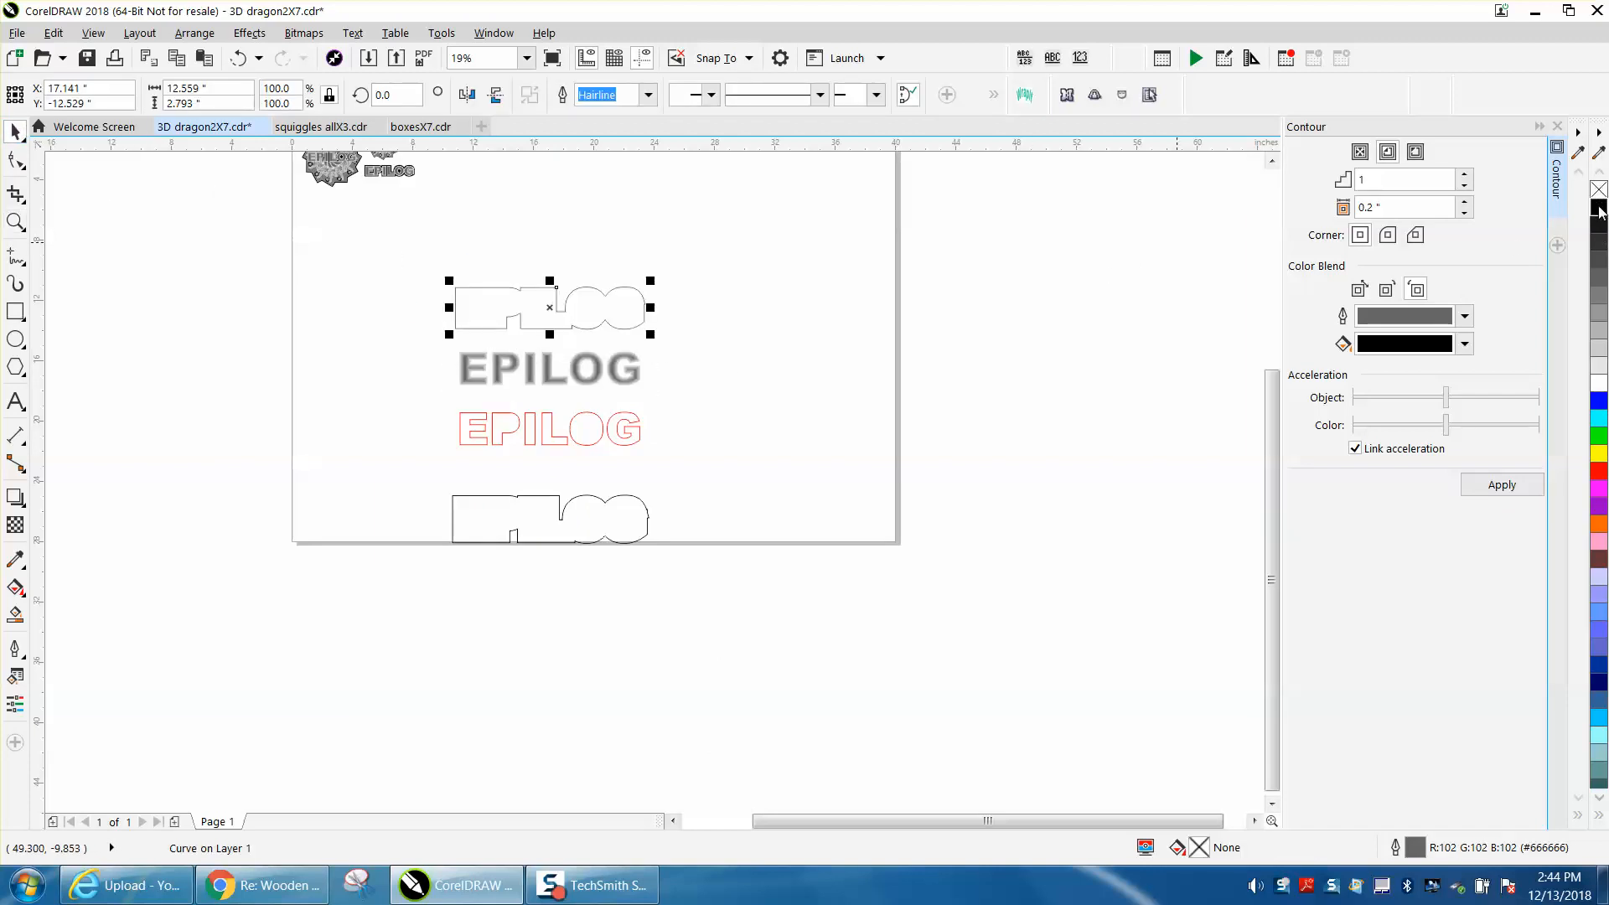
- Give the raised shape a black outline, apply a one-step 0.2-inch inside contour to it and break the contour group apart
click(1388, 152)
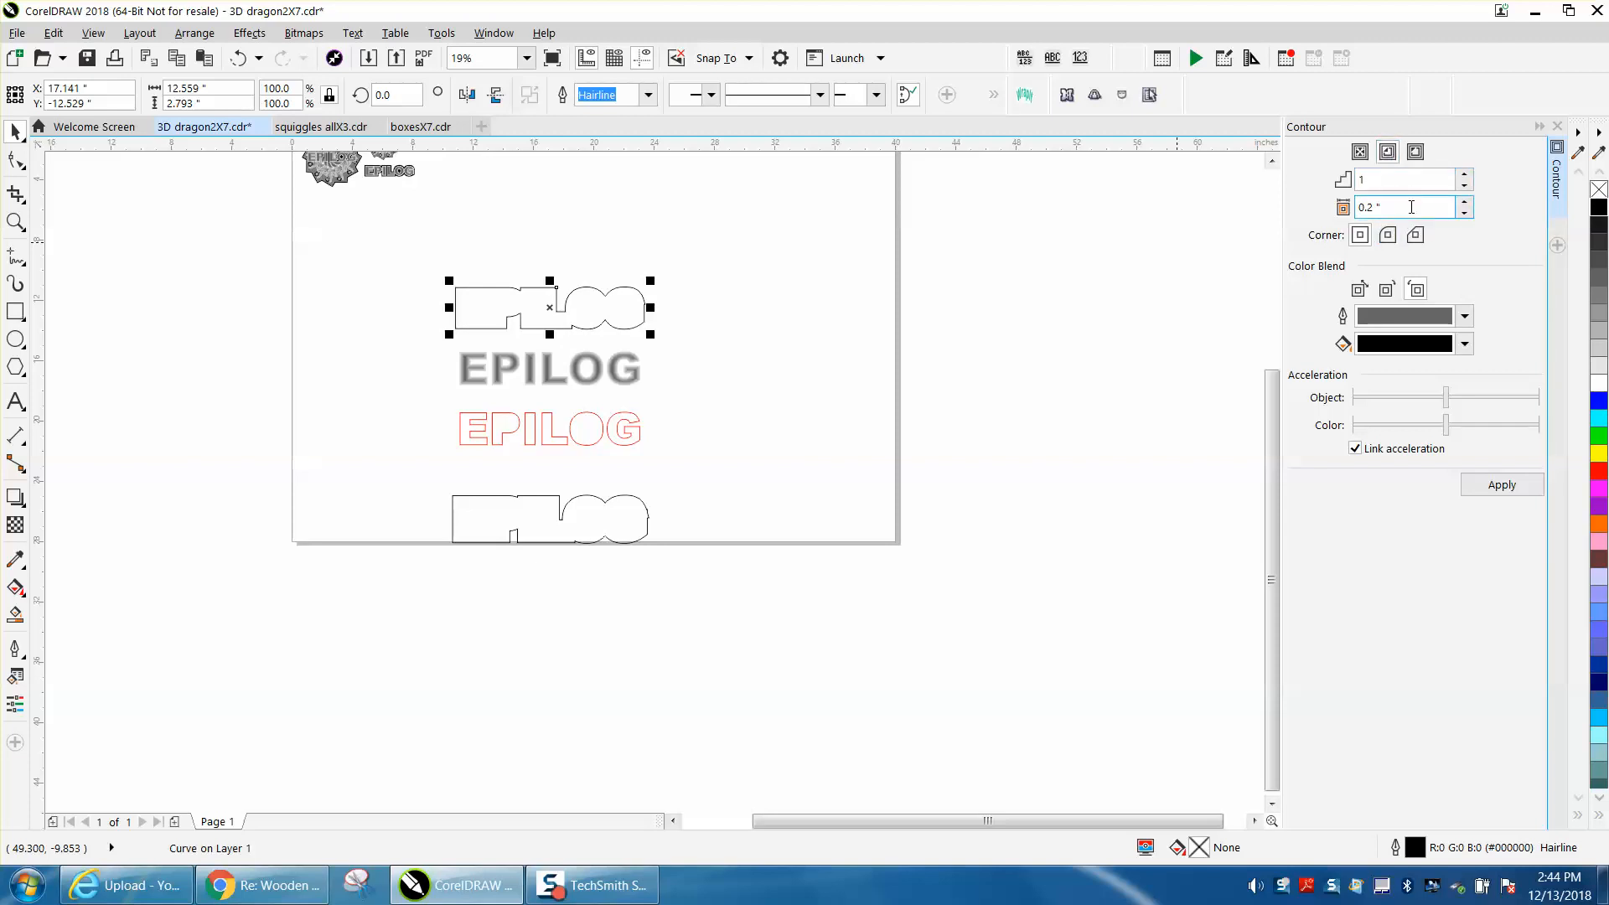
click(1501, 486)
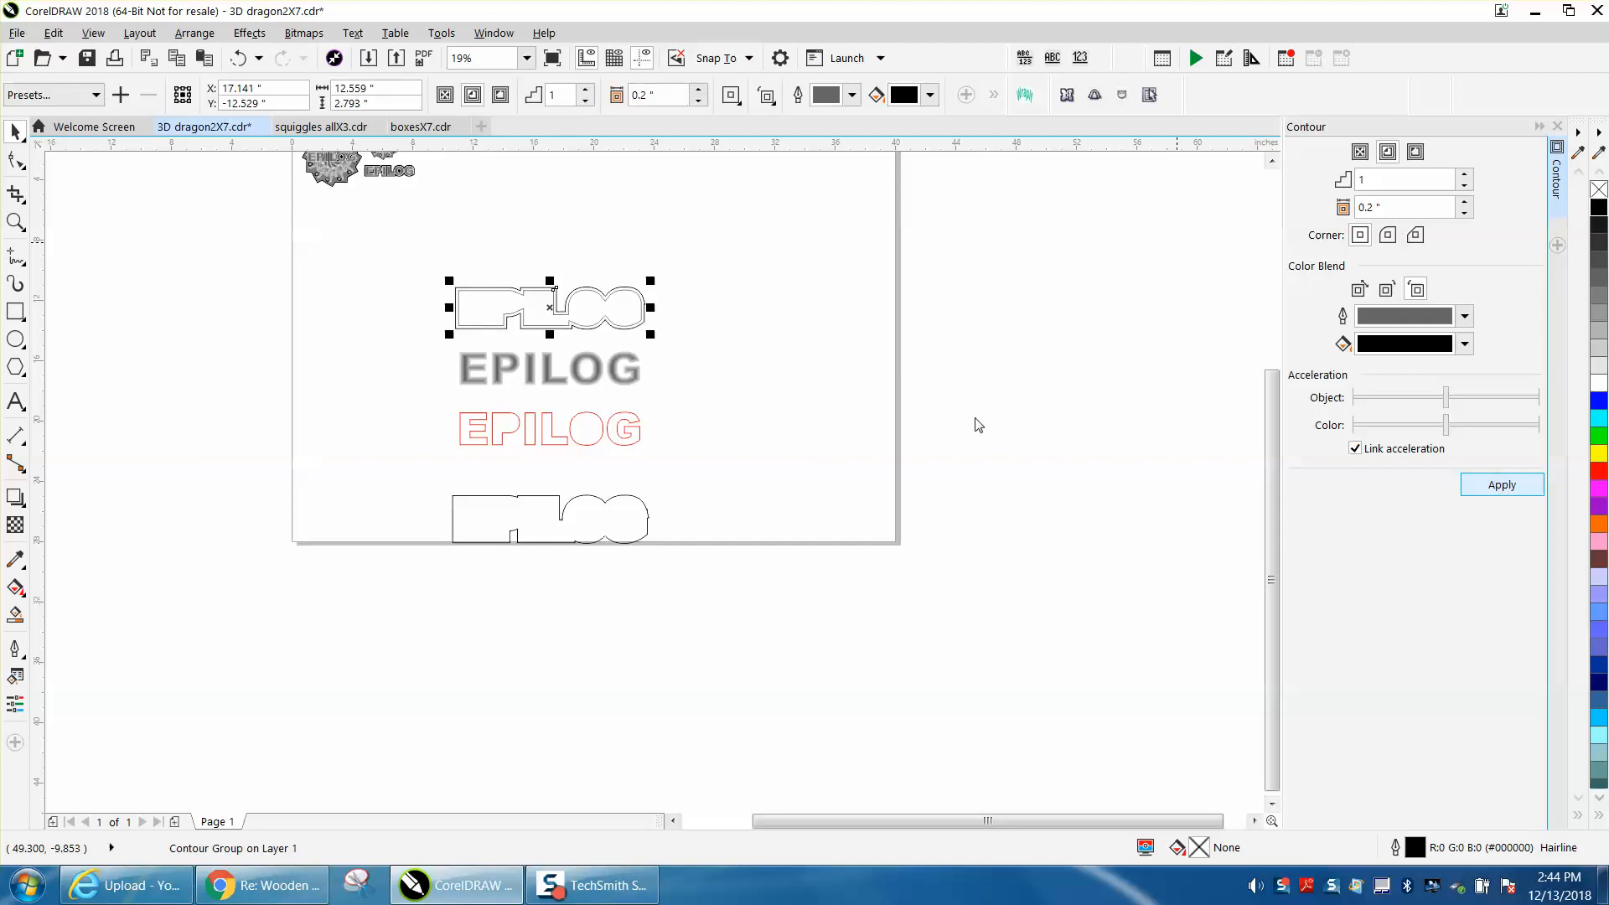
click(197, 33)
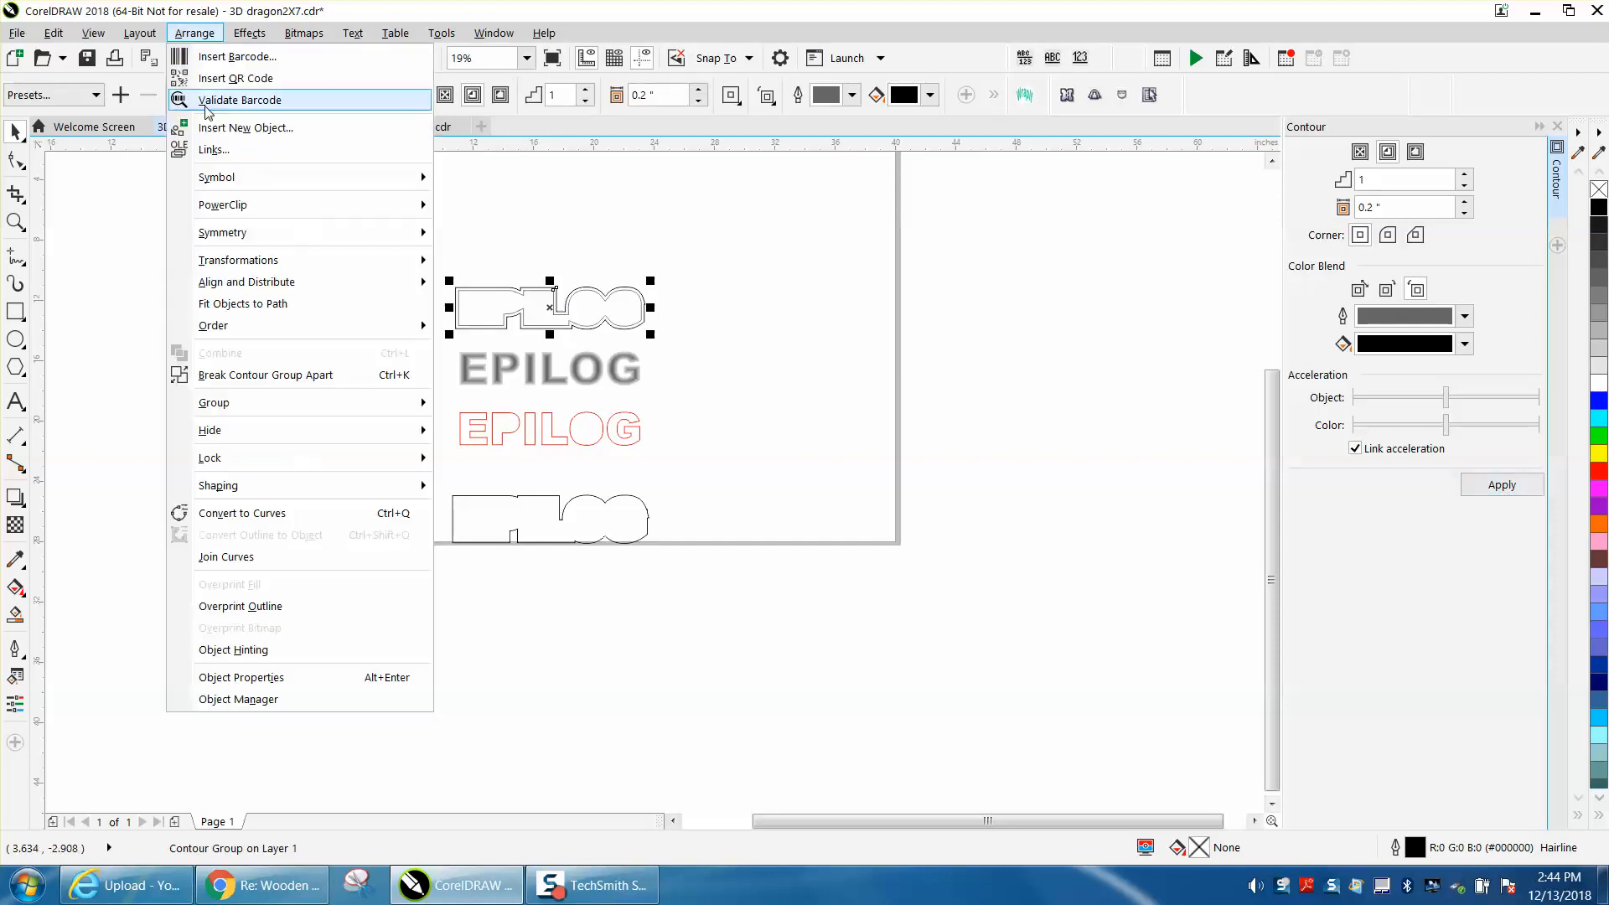
click(279, 375)
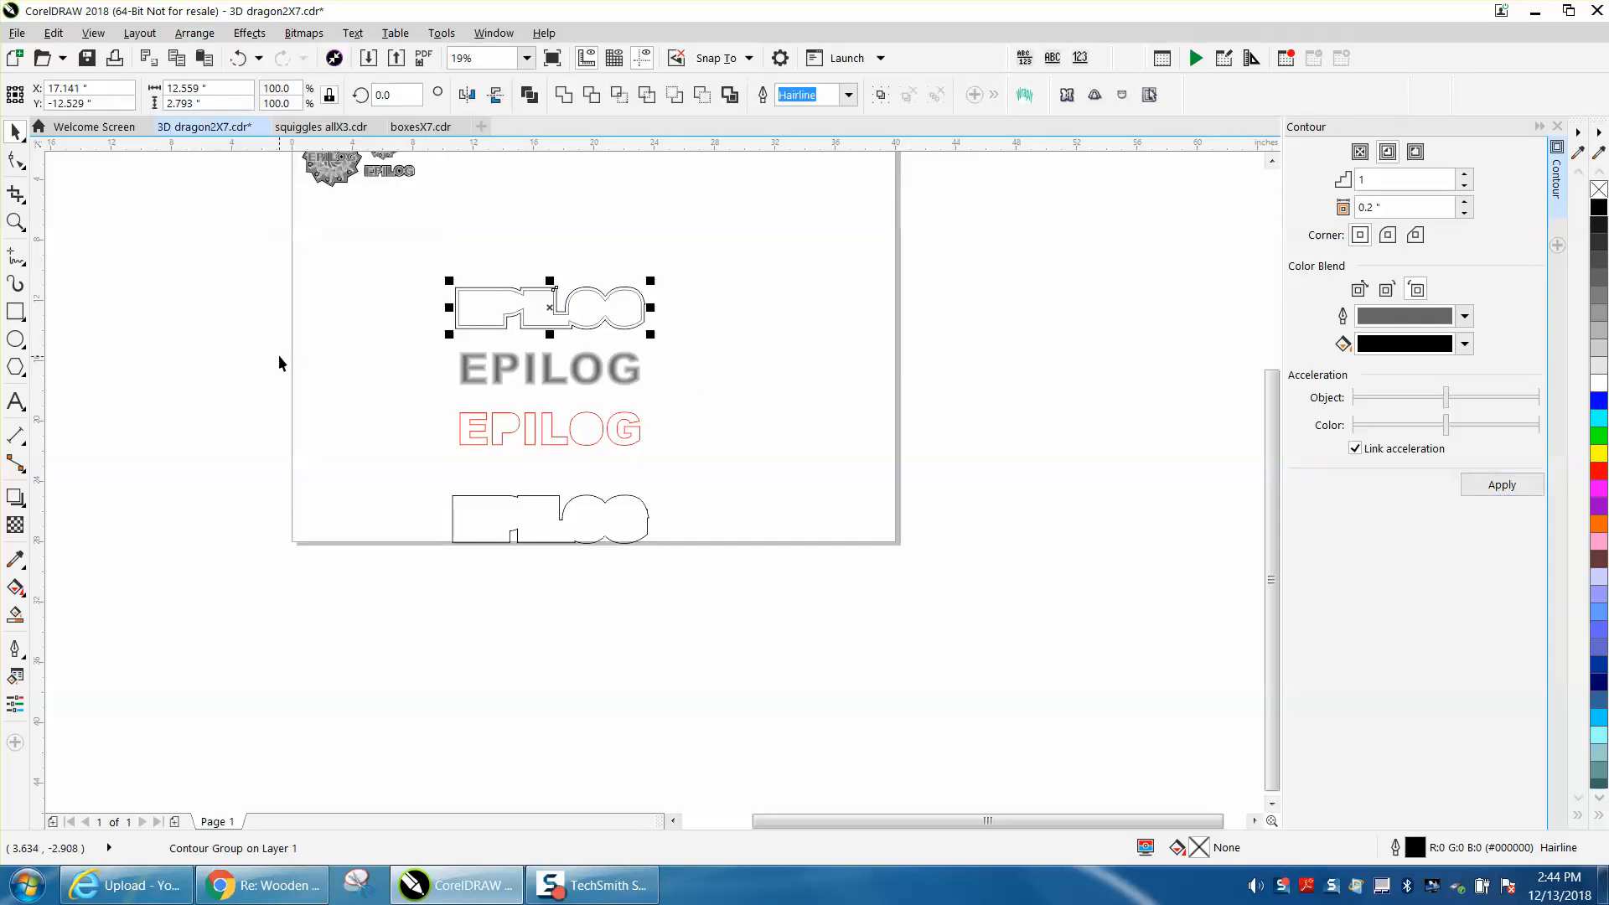
- Move the newly separated inner contour 18 inches right, clear of the outer outline, and fill it with black
click(483, 315)
key(shift+Right)
key(shift+Right)
key(shift+Right)
key(shift+Right)
key(shift+Right)
key(shift+Right)
key(shift+Right)
key(shift+Right)
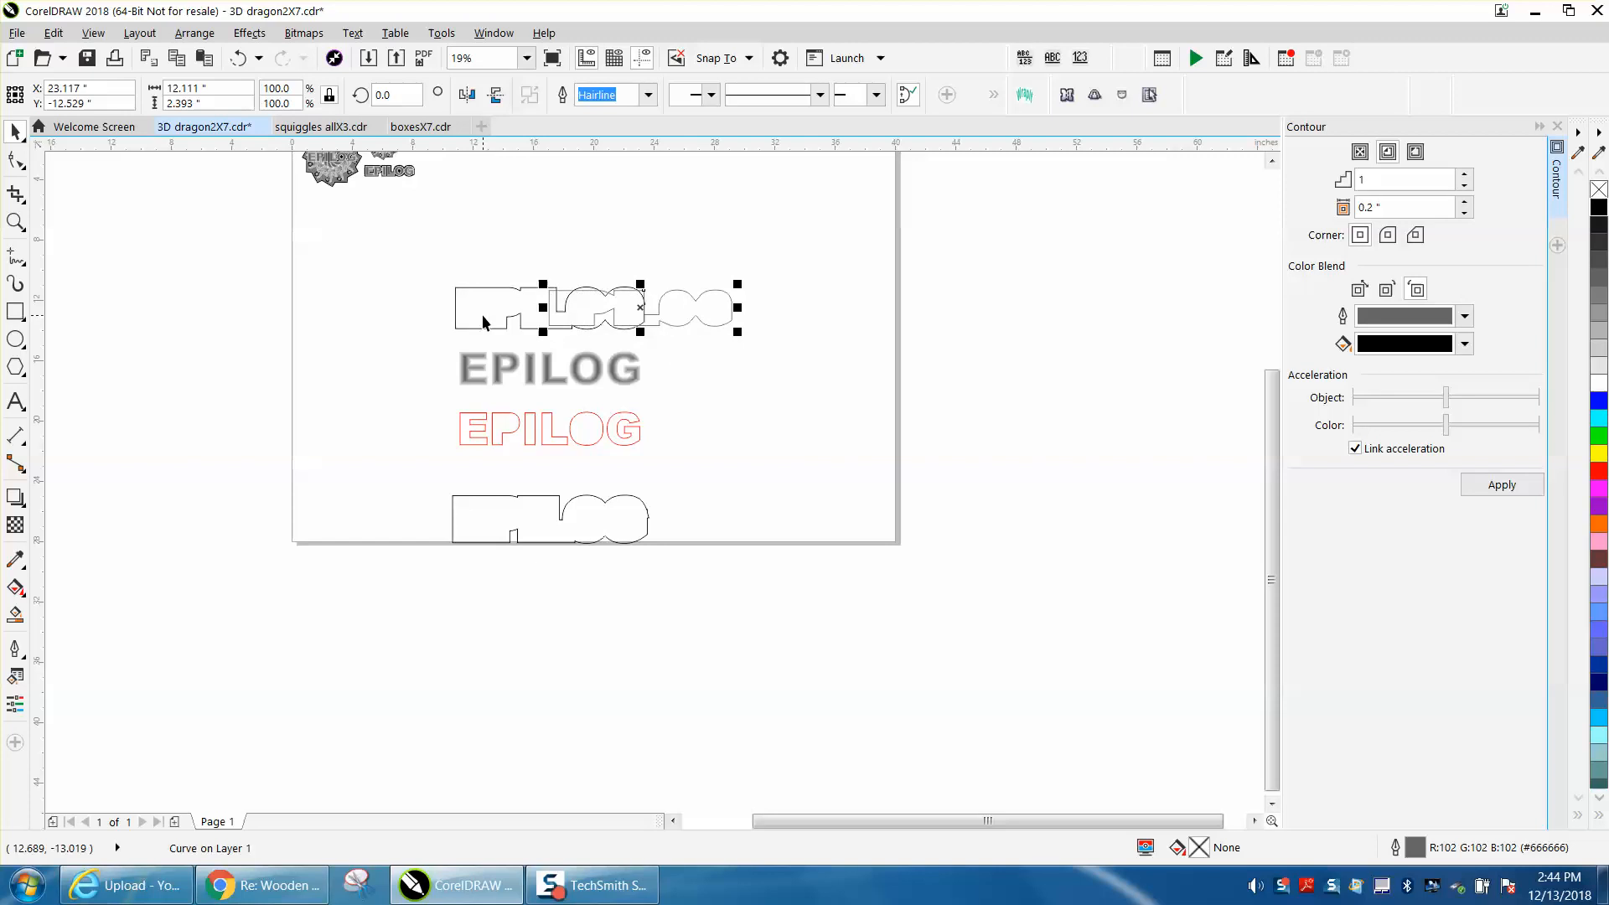
click(1602, 214)
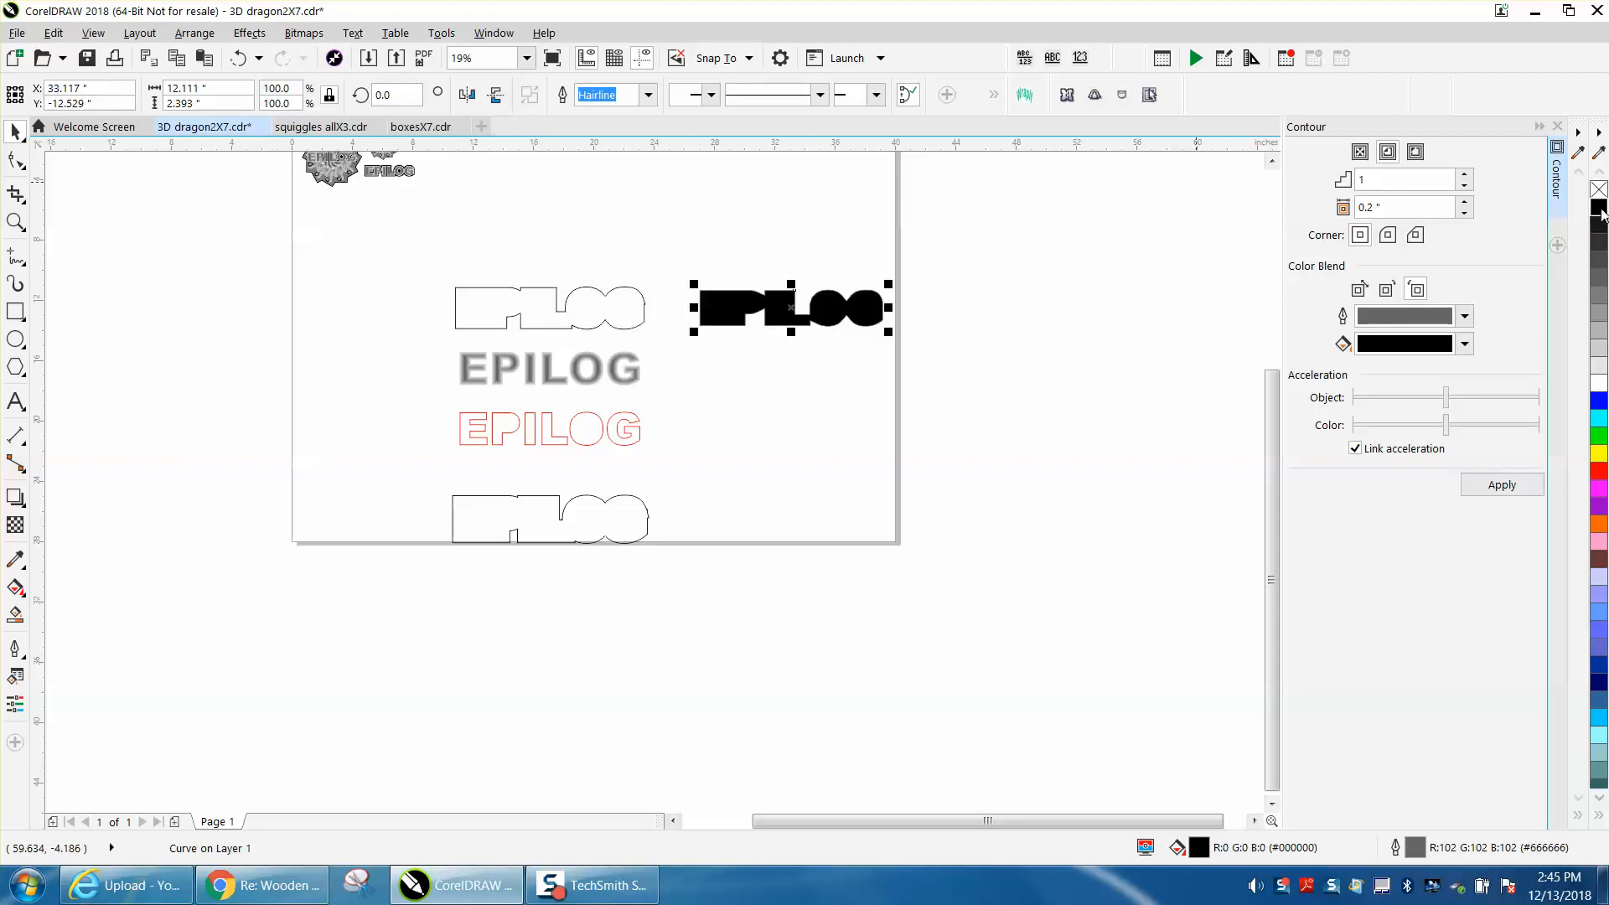
key(shift+Right)
- Move the narrower black shape 4 inches down and 18 inches left so it sits behind the gray EPILOG lettering
key(shift+Left)
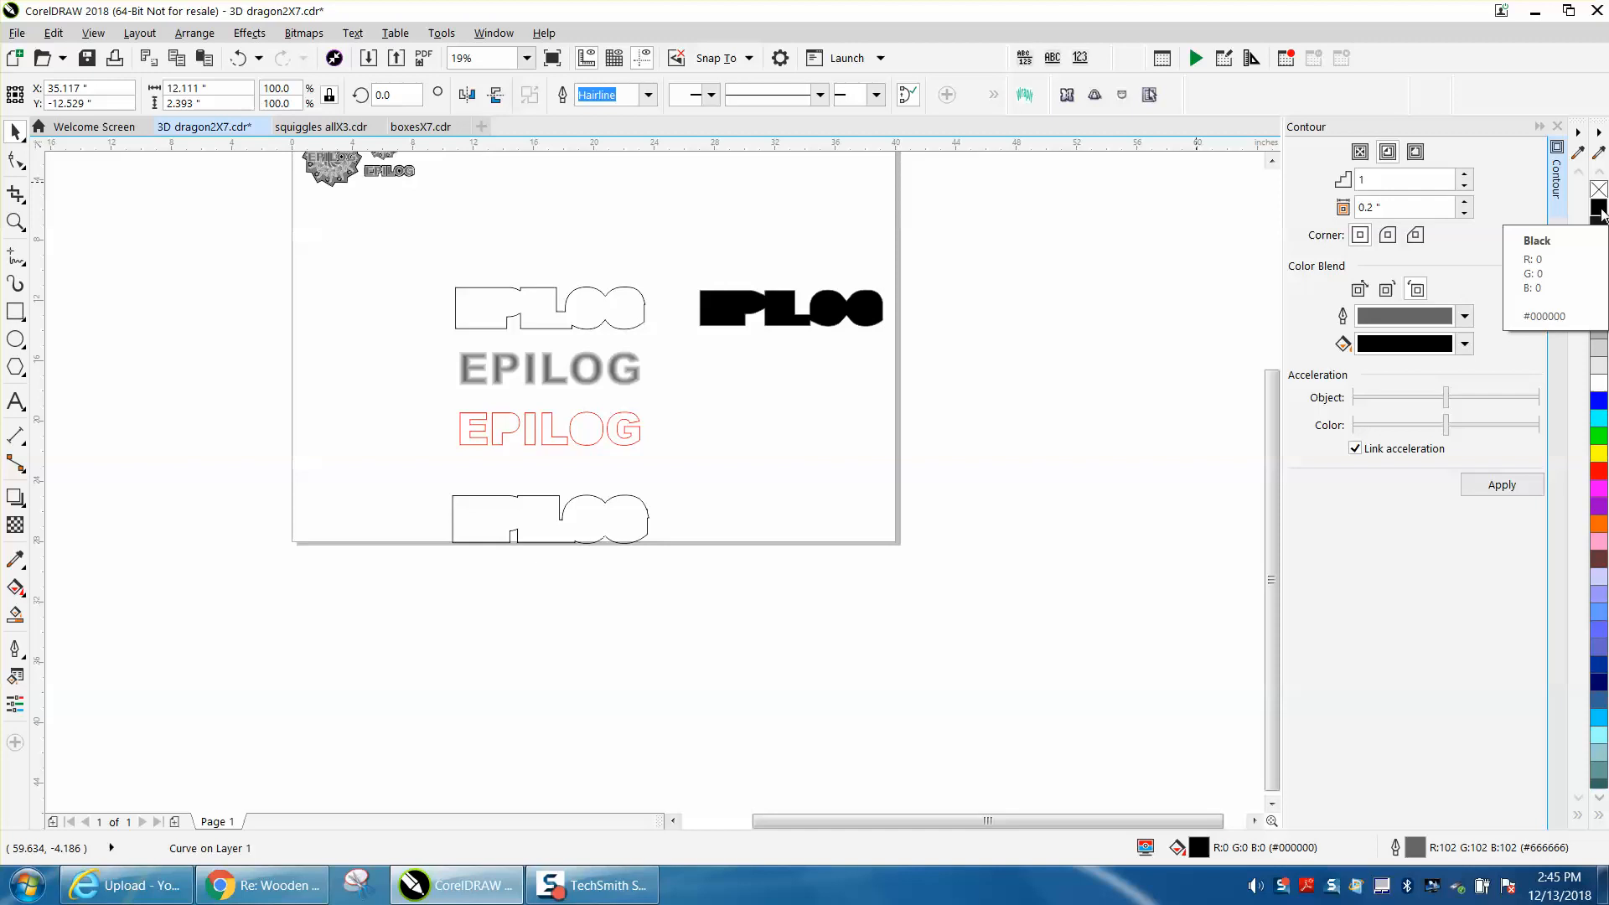
key(shift+Down)
key(shift+Down)
key(shift+Left)
key(shift+Left)
key(shift+Left)
key(shift+Left)
key(shift+Left)
key(shift+Left)
key(shift+Left)
key(shift+Left)
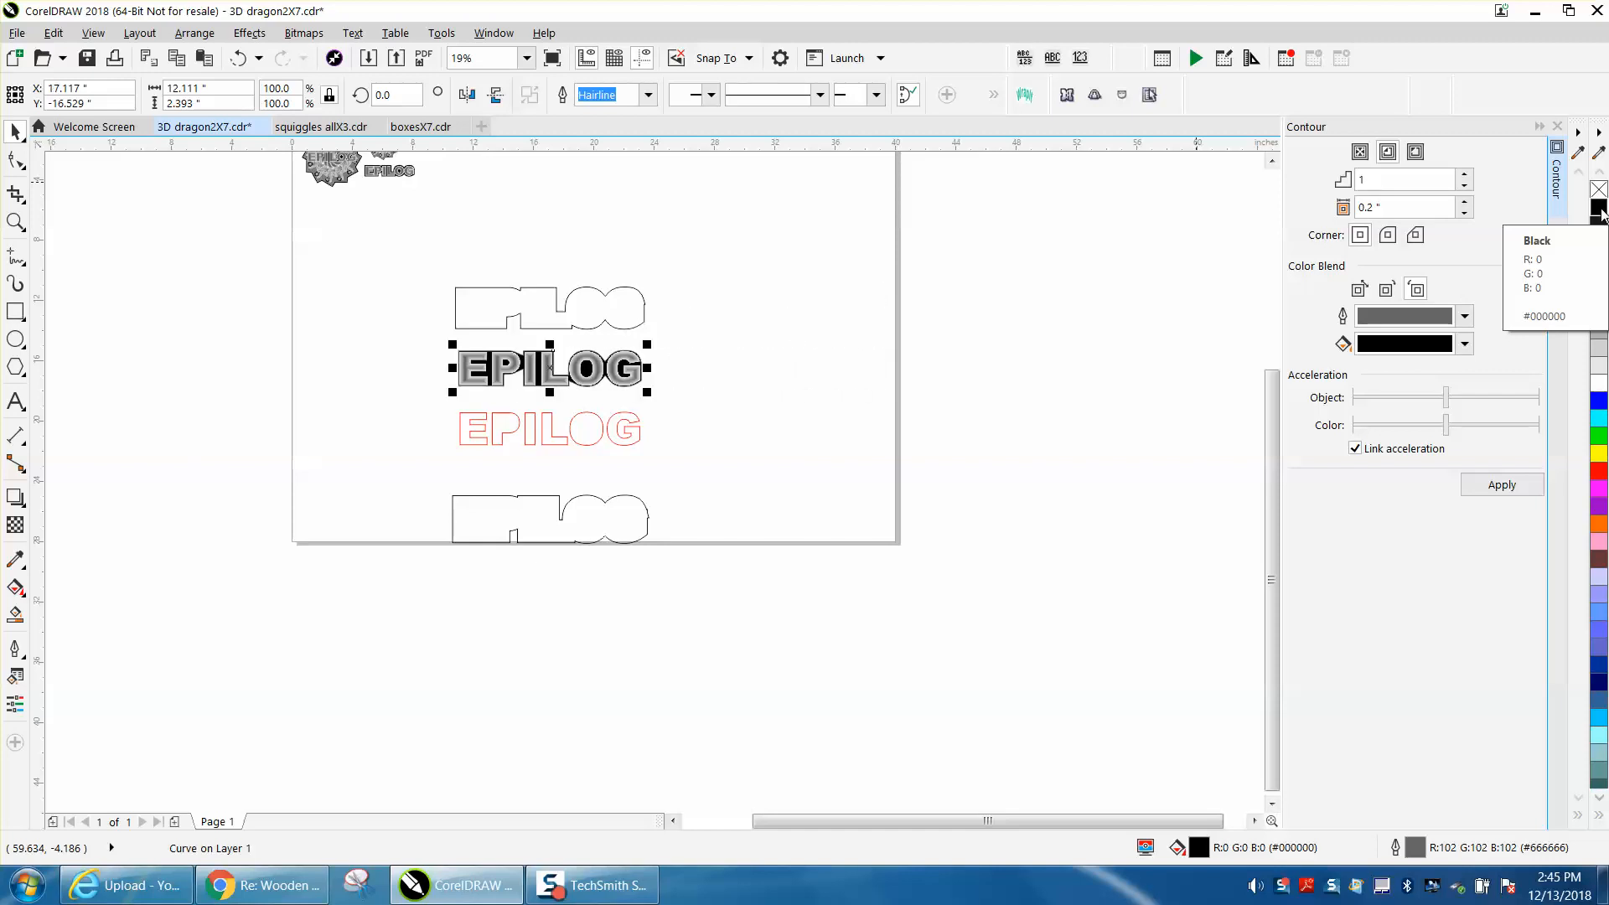
- Examine the black border around the gray EPILOG lettering up close, then view the whole page
click(15, 222)
drag(419, 296, 818, 450)
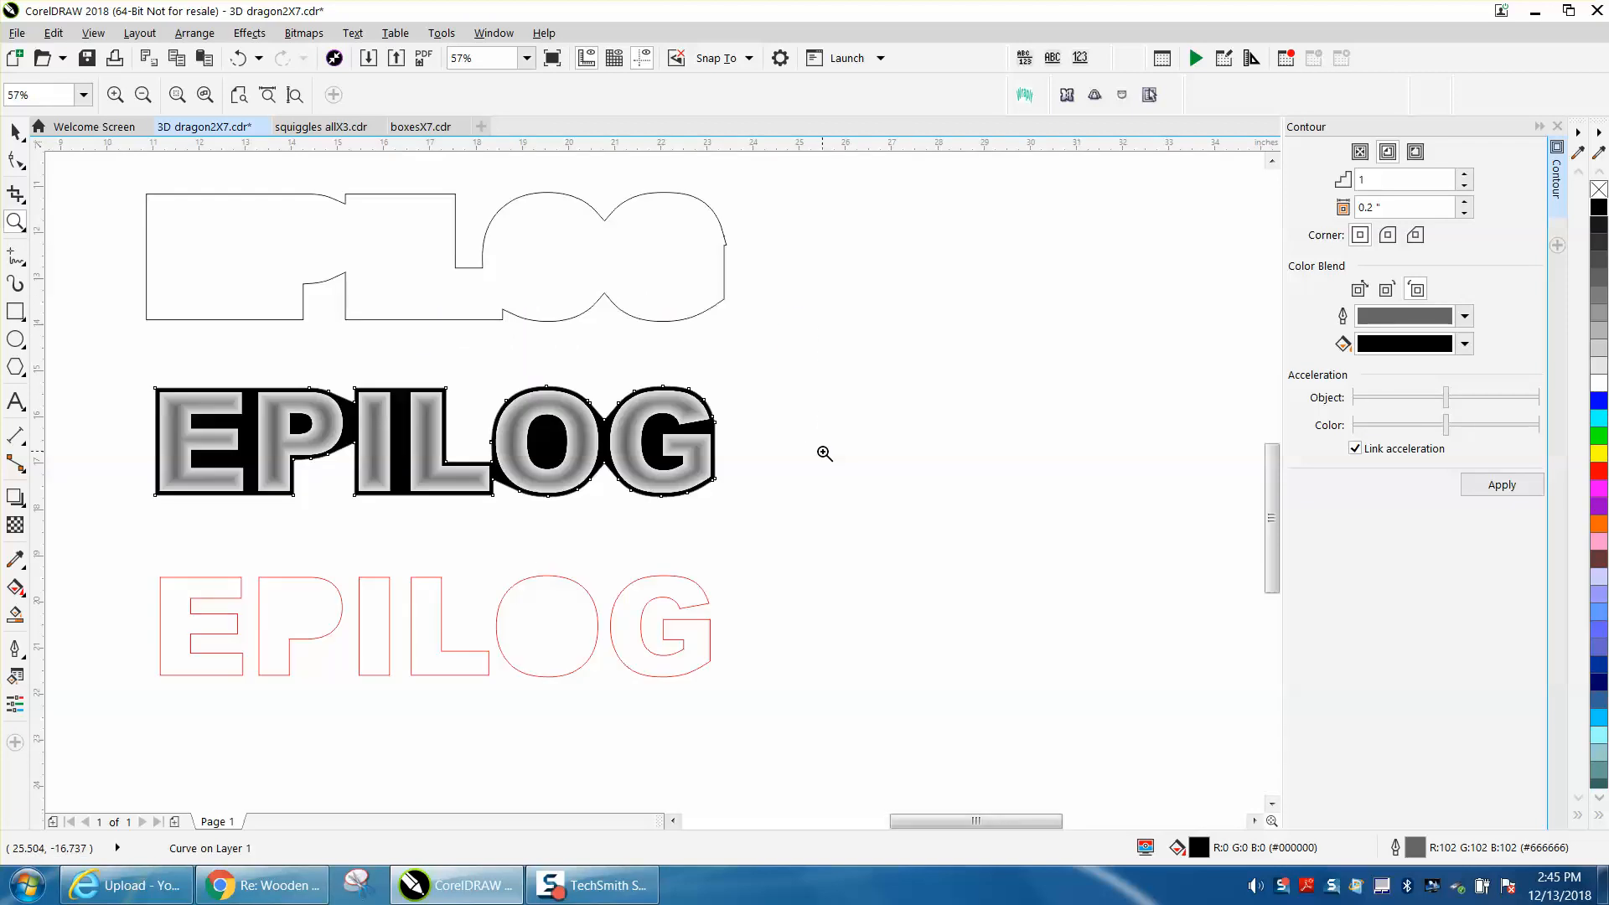
scroll(824, 454, down, 3)
scroll(823, 457, up, 4)
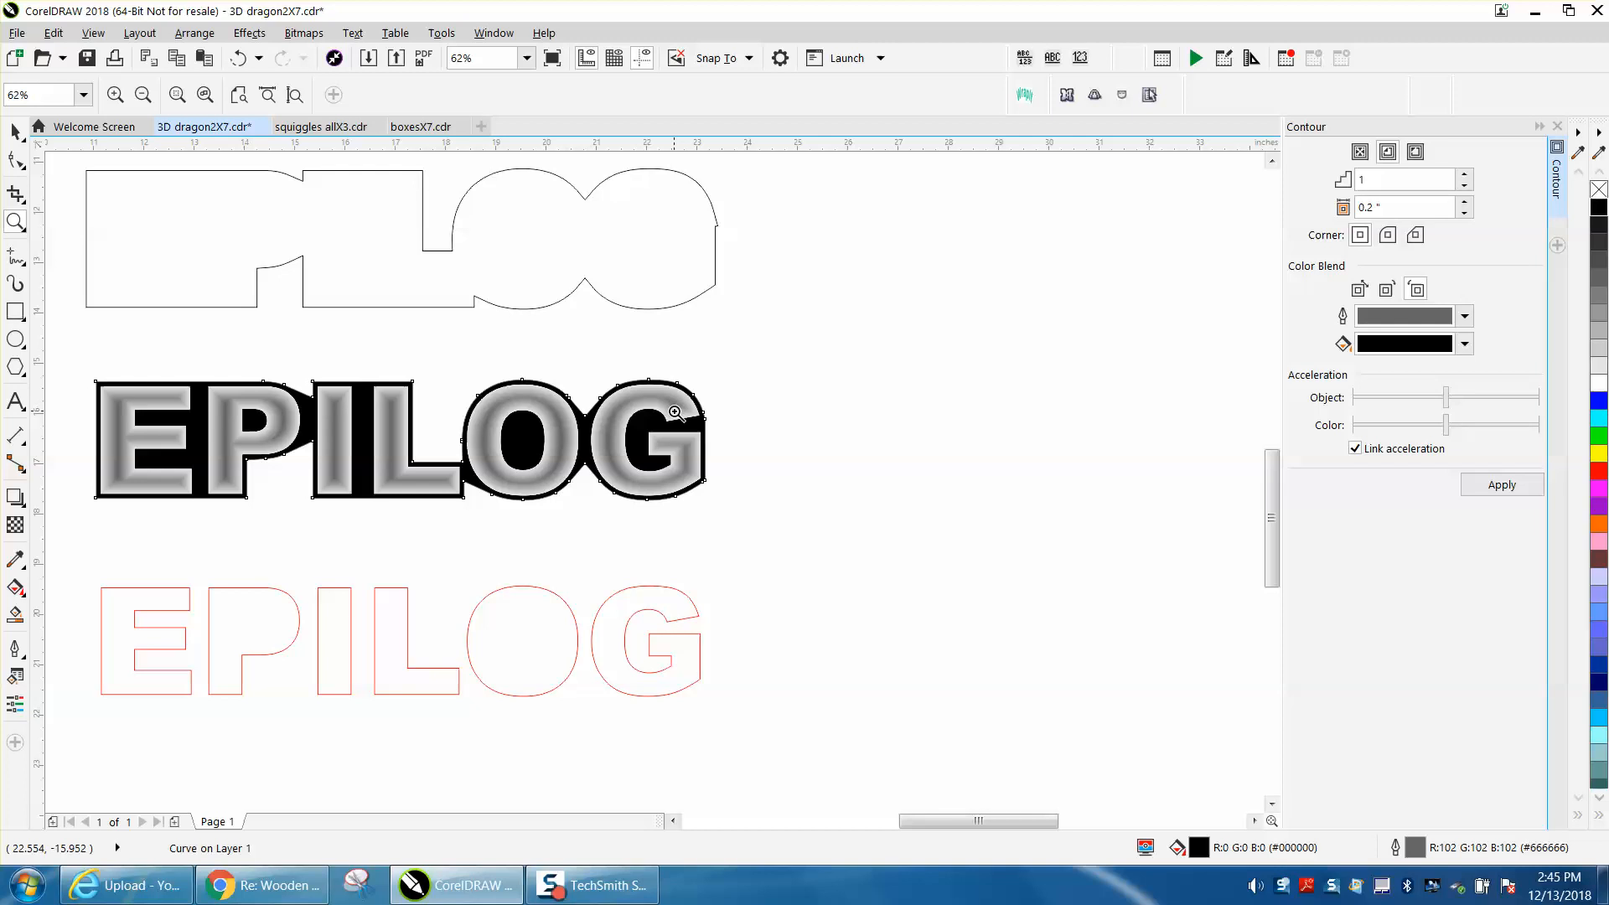
scroll(635, 398, down, 2)
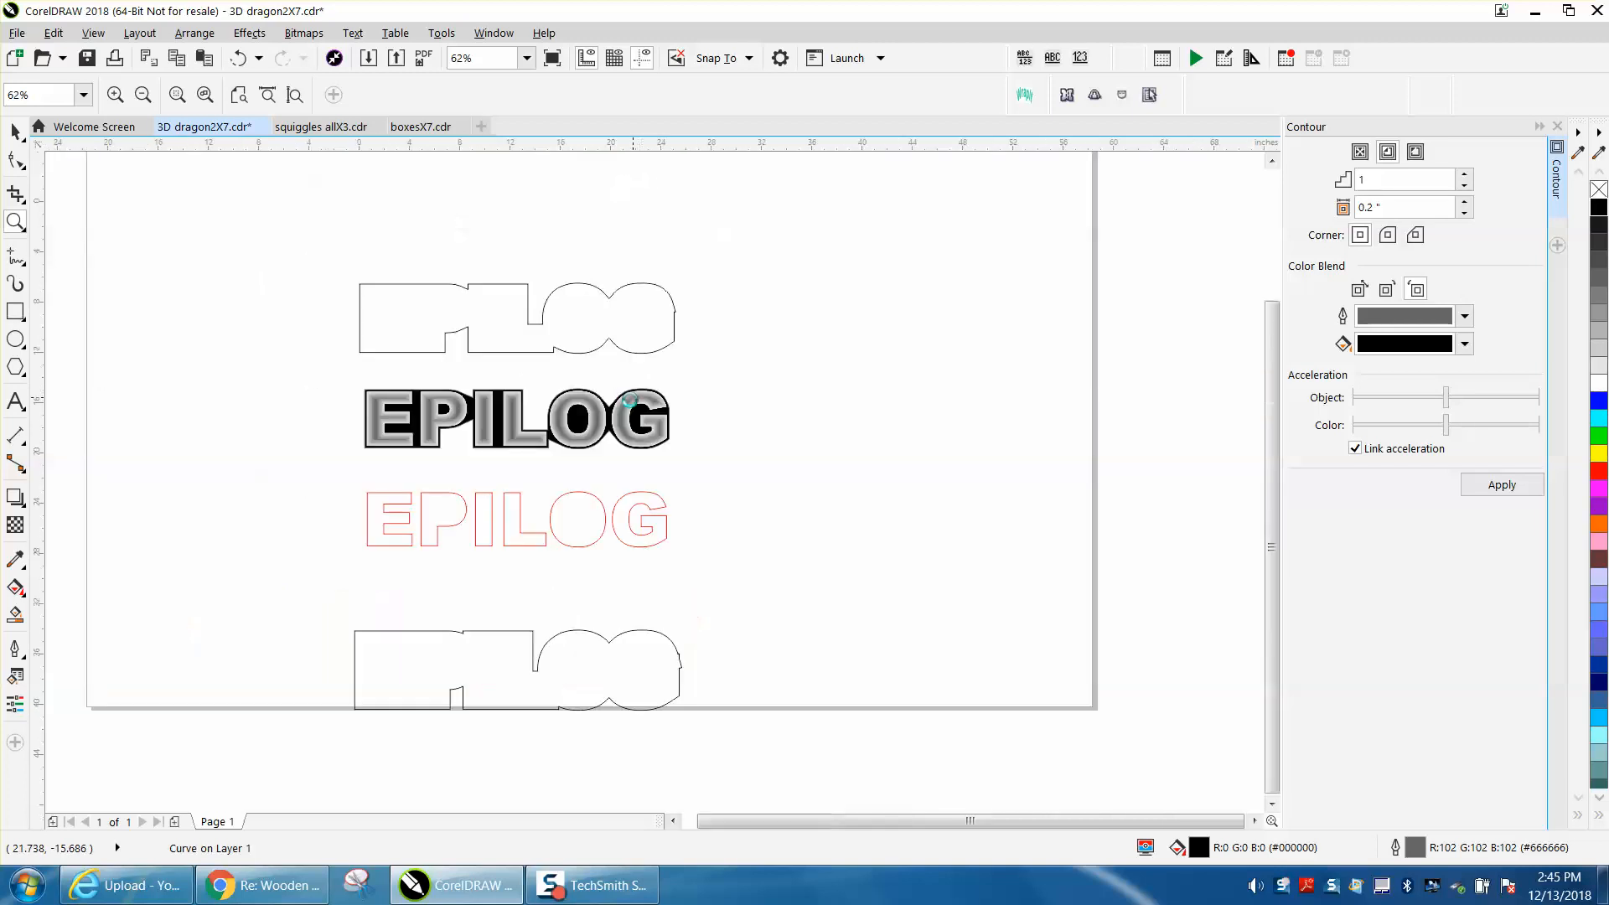
scroll(631, 401, down, 2)
scroll(452, 256, down, 2)
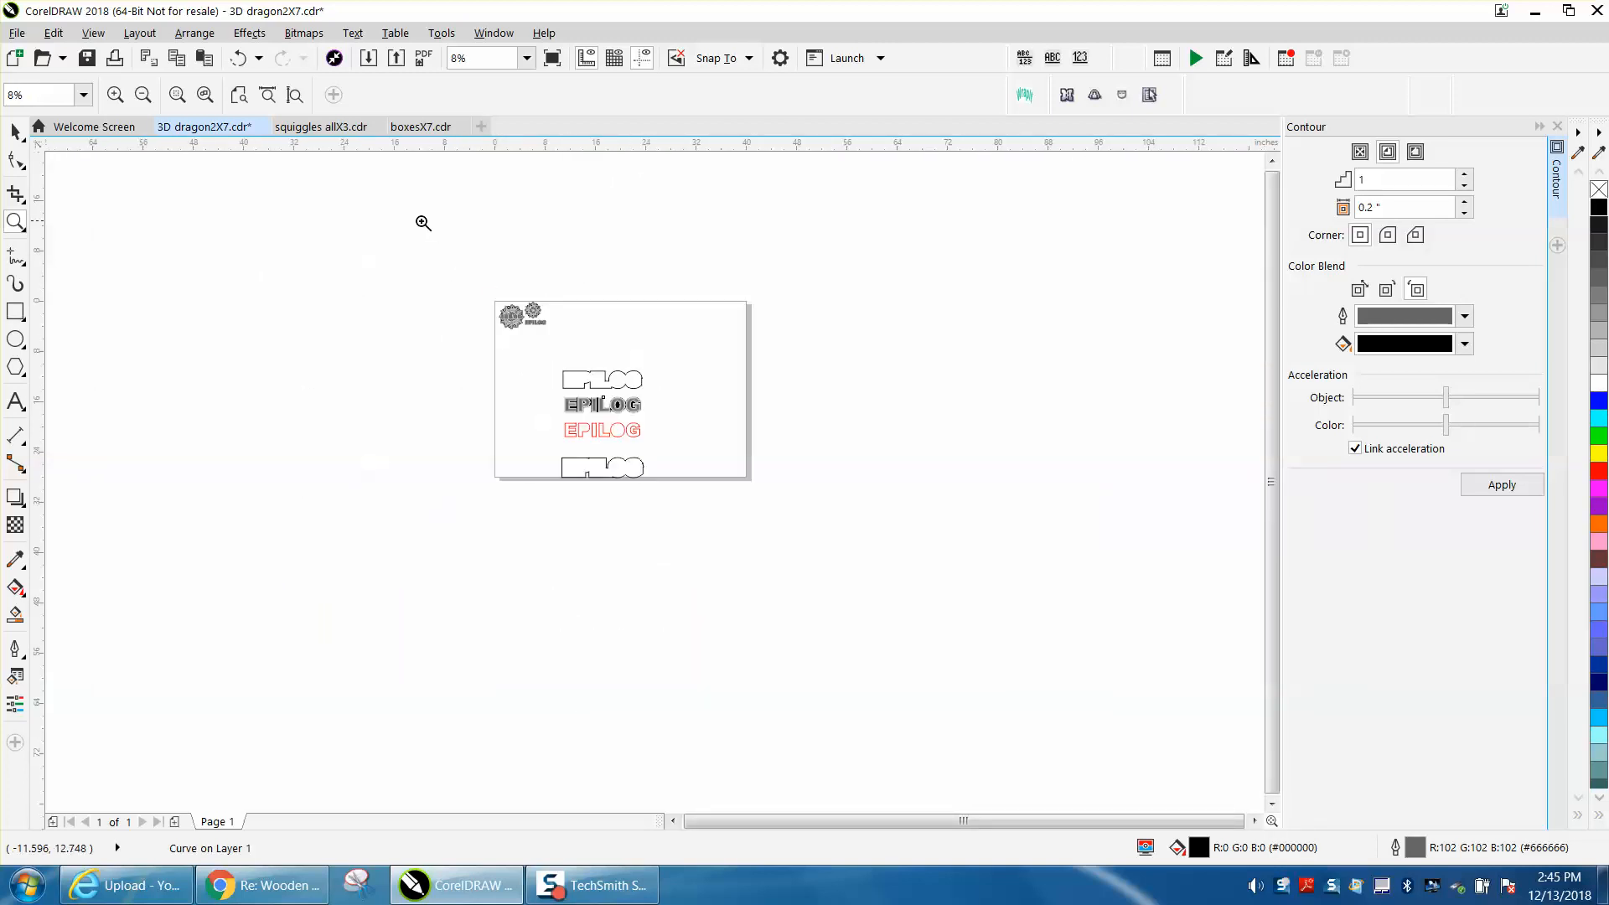
- Lower the black background's upper node between the P and I, and curve the adjoining segment around the P's bowl
drag(486, 295, 698, 506)
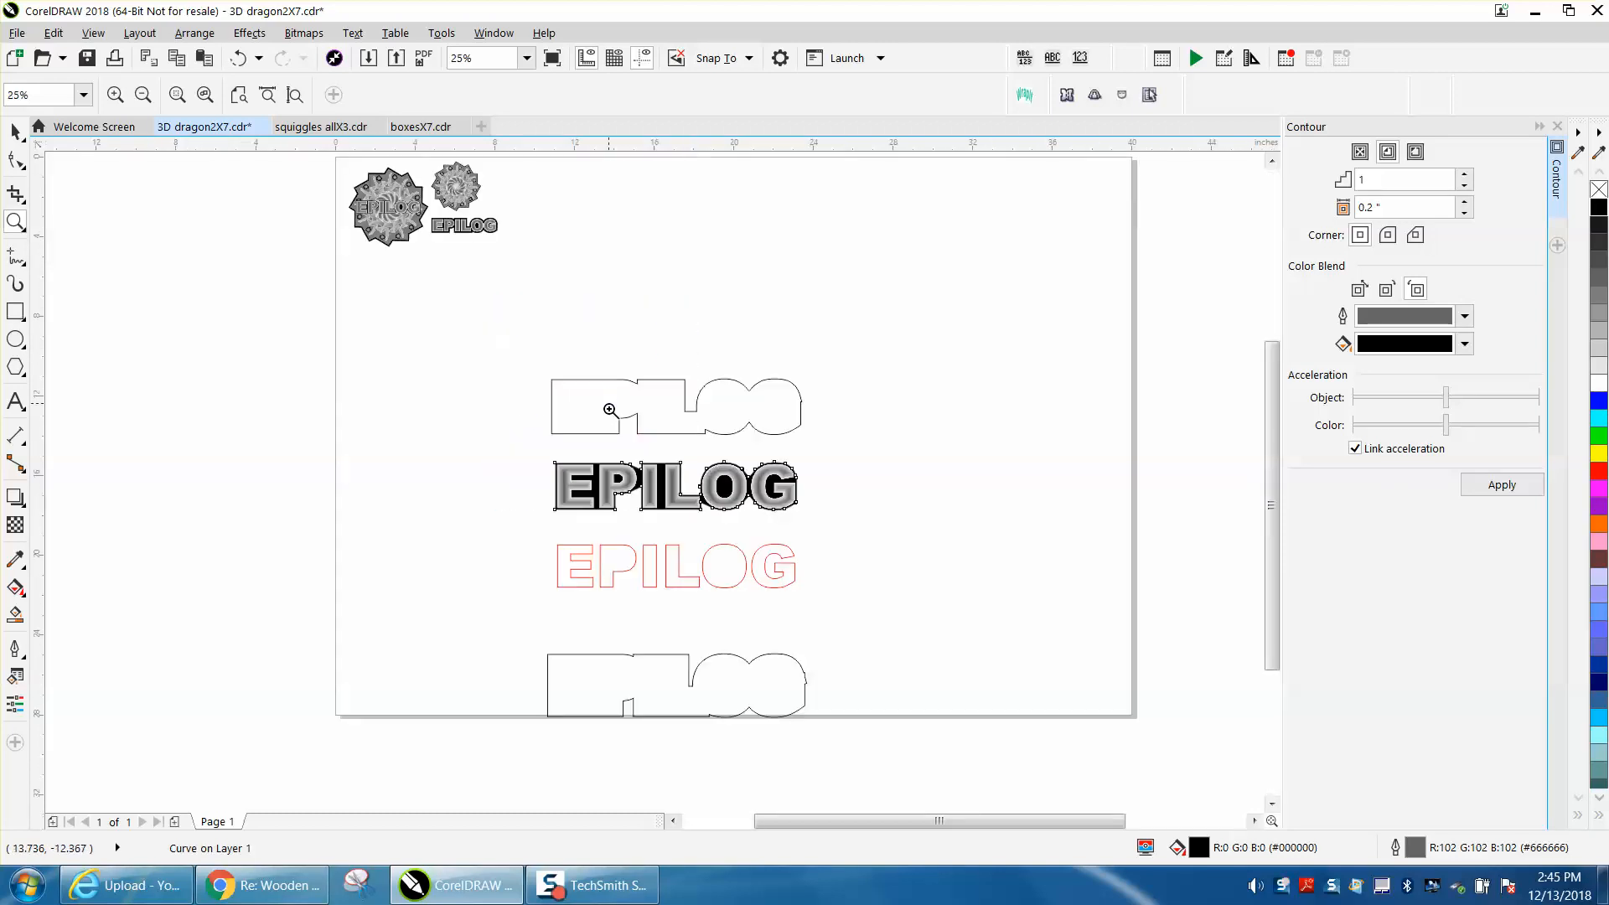
drag(556, 440, 833, 536)
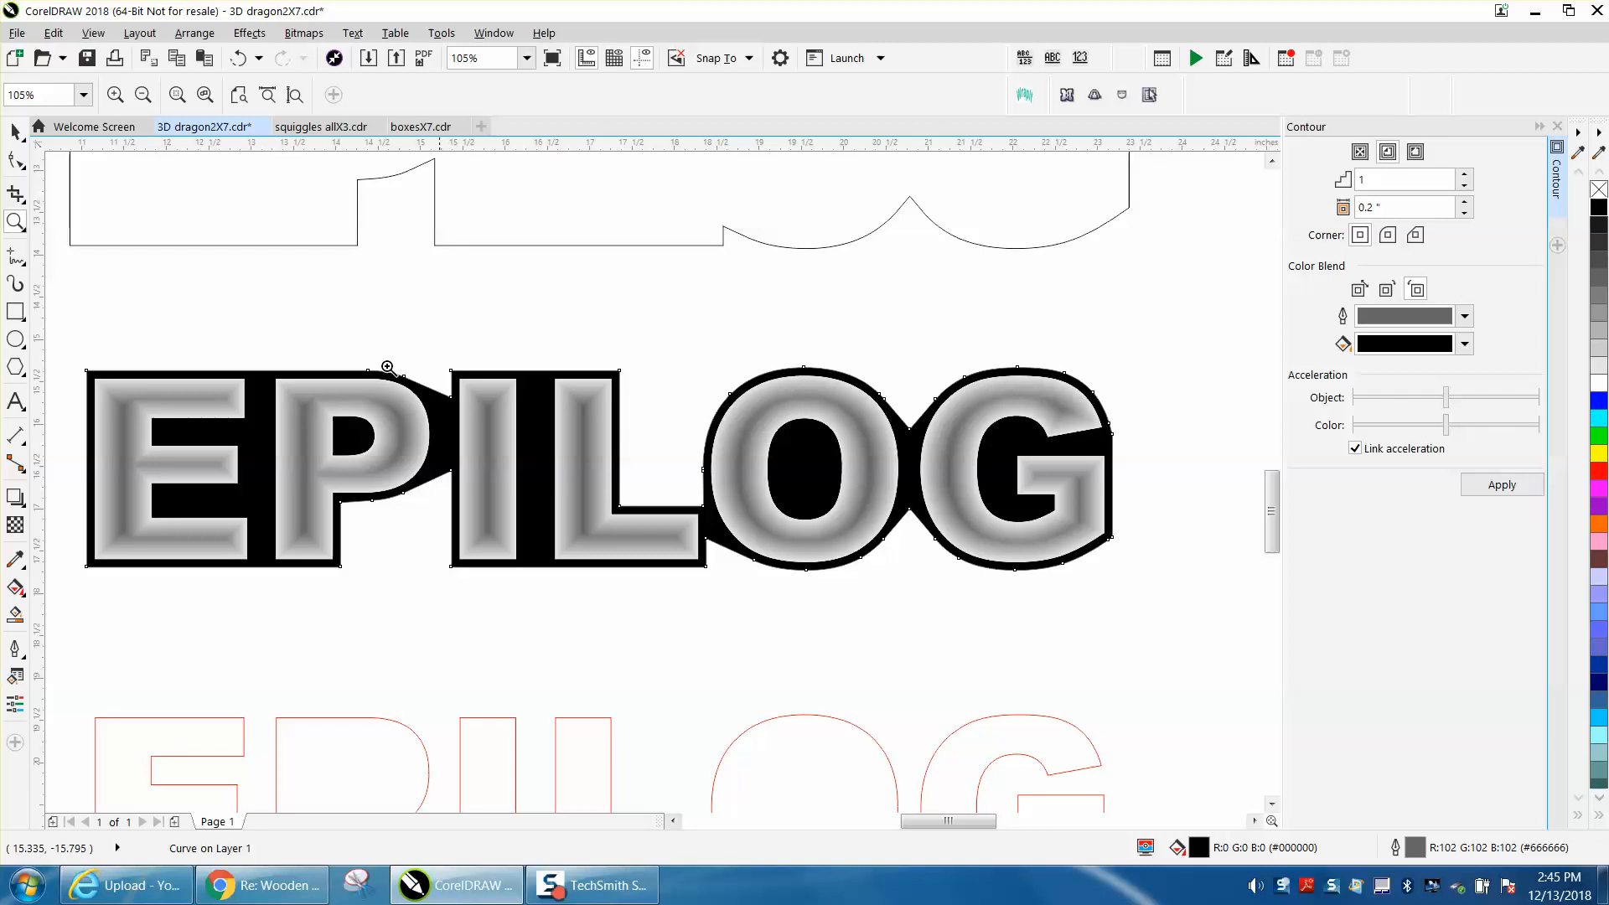
click(16, 160)
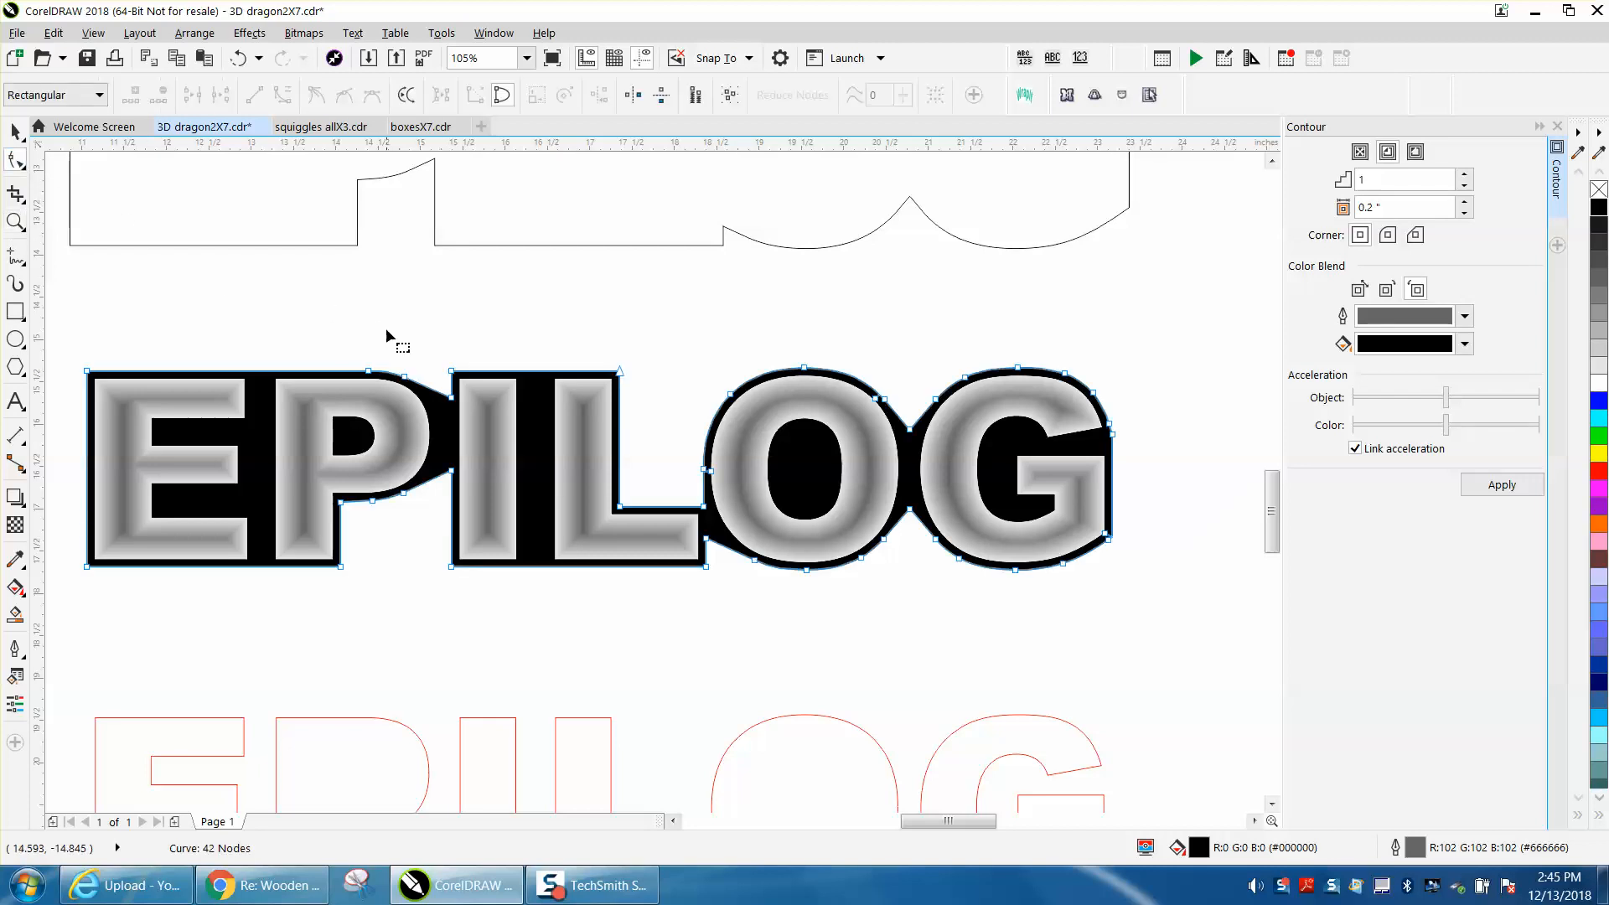
click(452, 399)
drag(450, 400, 450, 417)
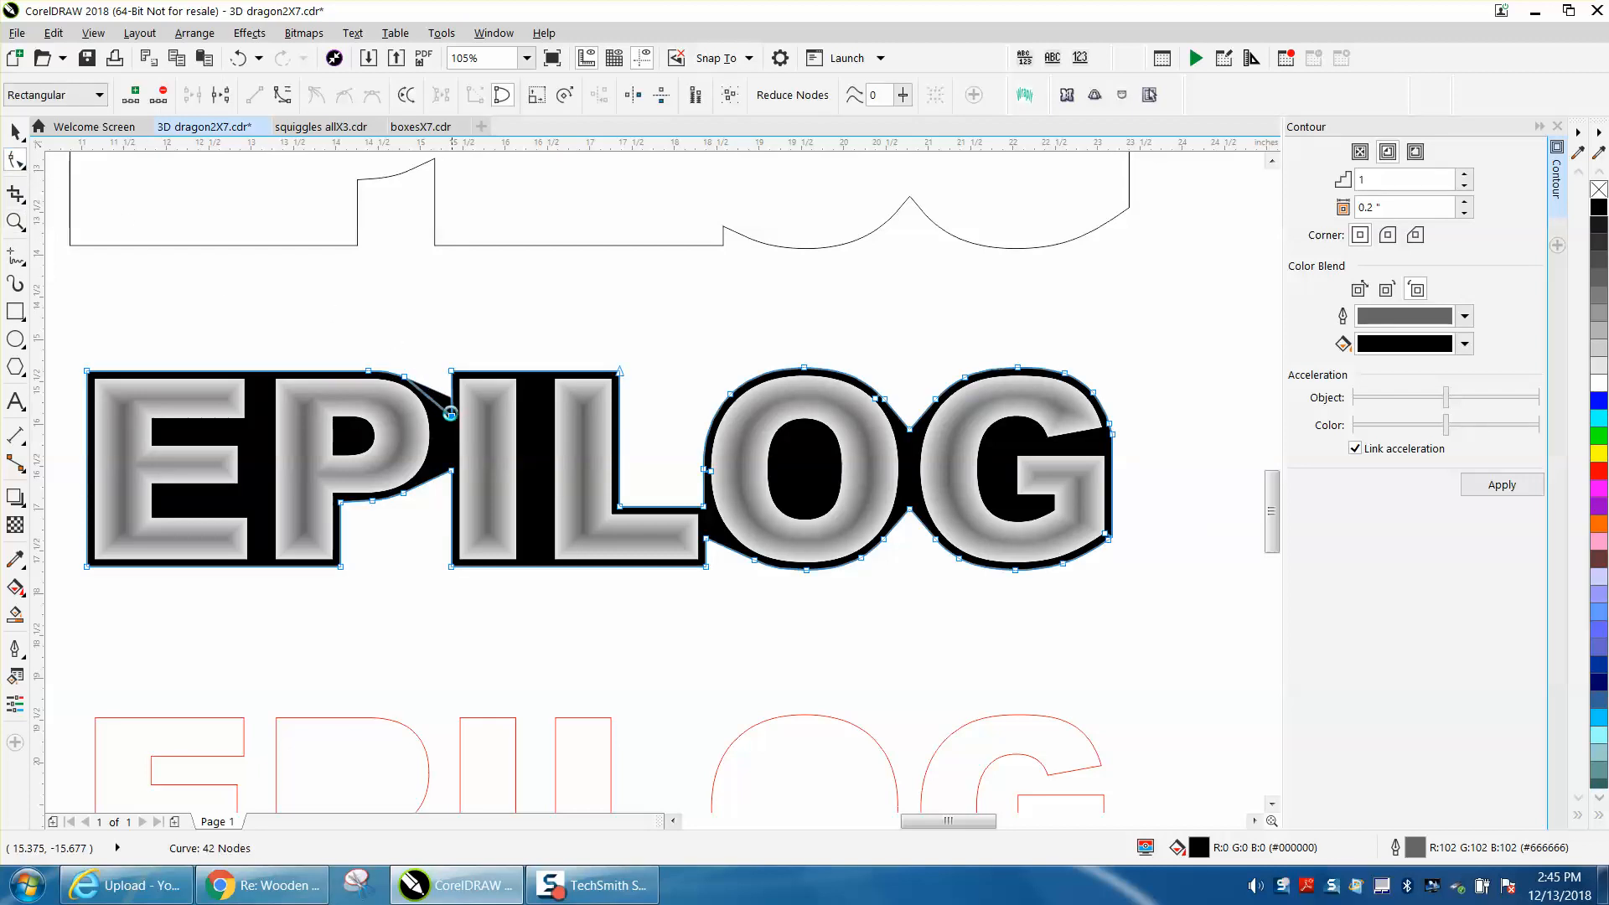
drag(382, 353, 485, 443)
right_click(453, 418)
click(503, 503)
click(426, 397)
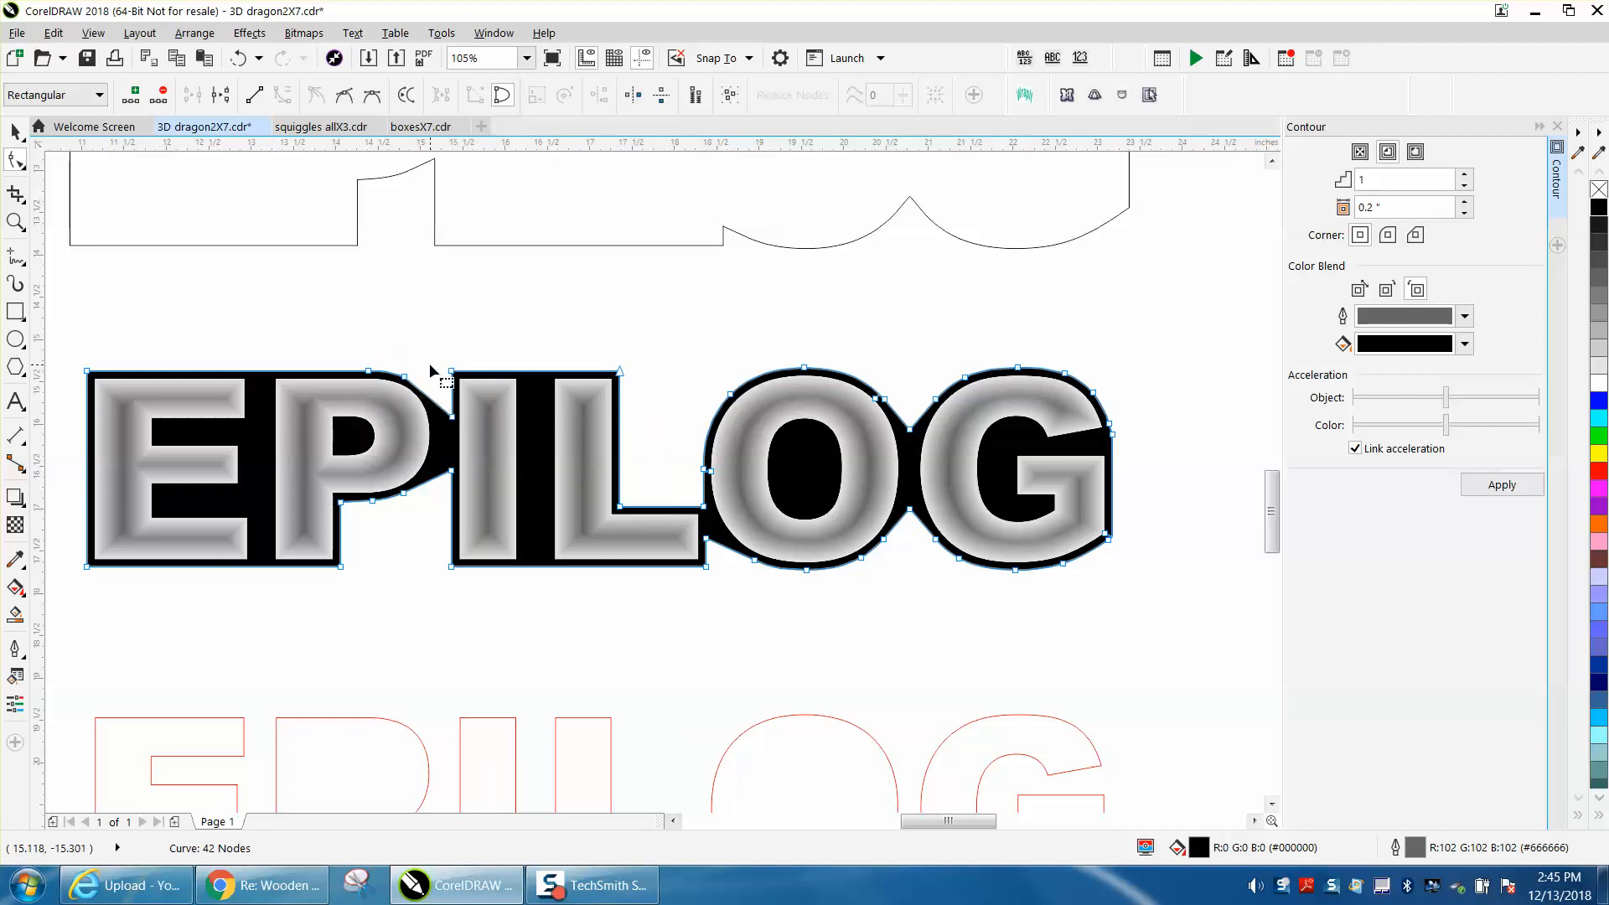
drag(427, 394, 427, 385)
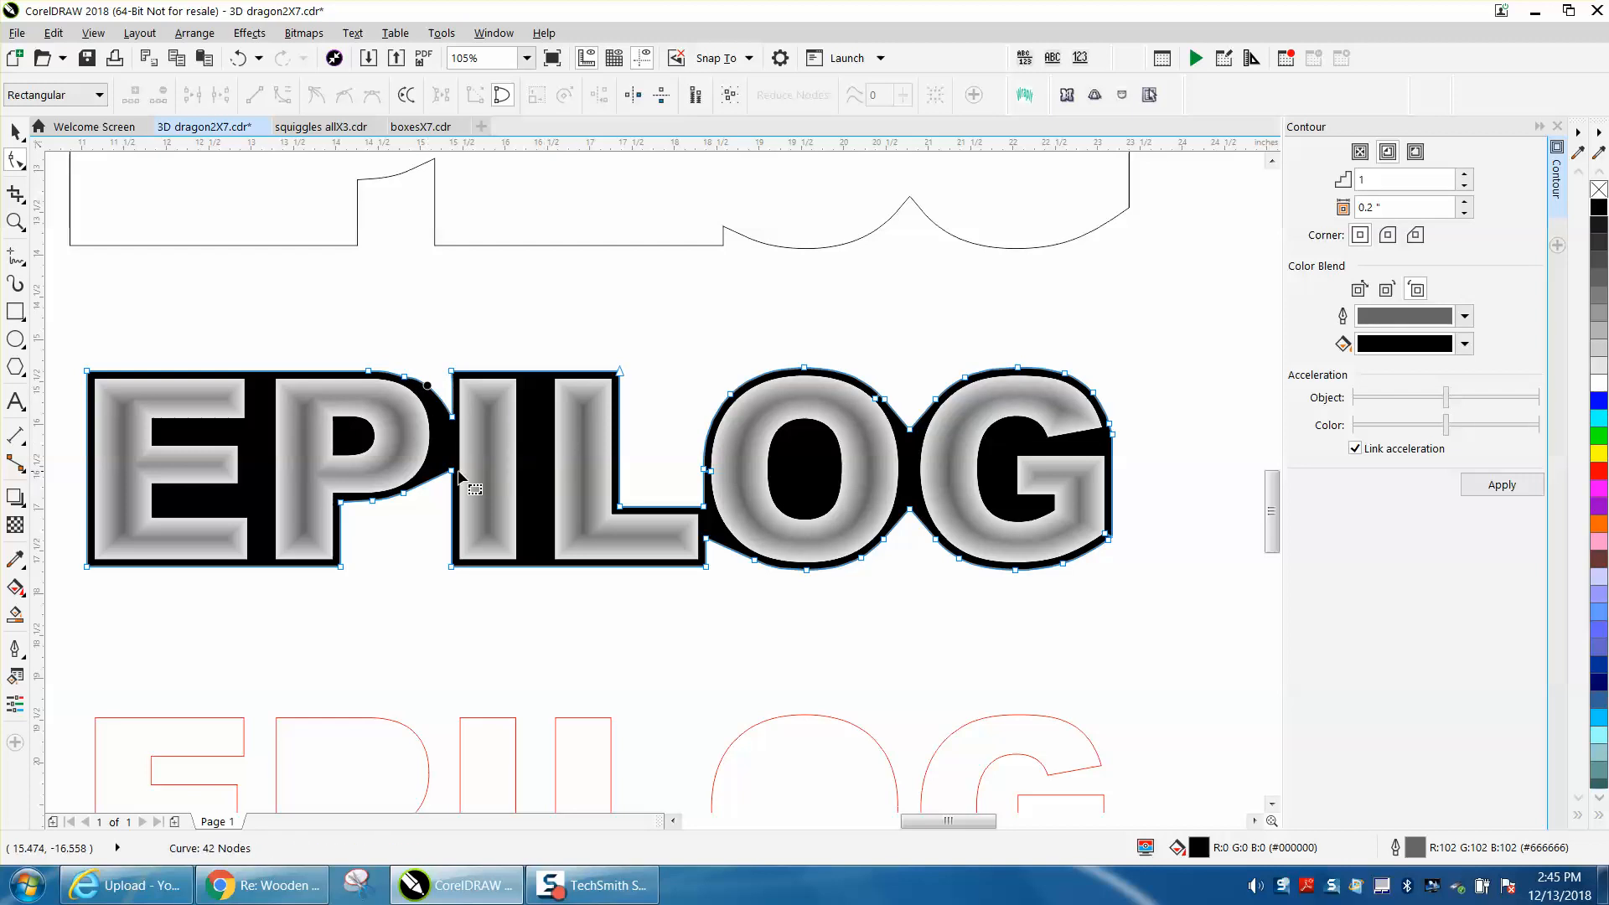
- Raise the black background's lower node between the P and I, and curve the adjoining segment around the underside of the P's bowl
drag(450, 470, 454, 456)
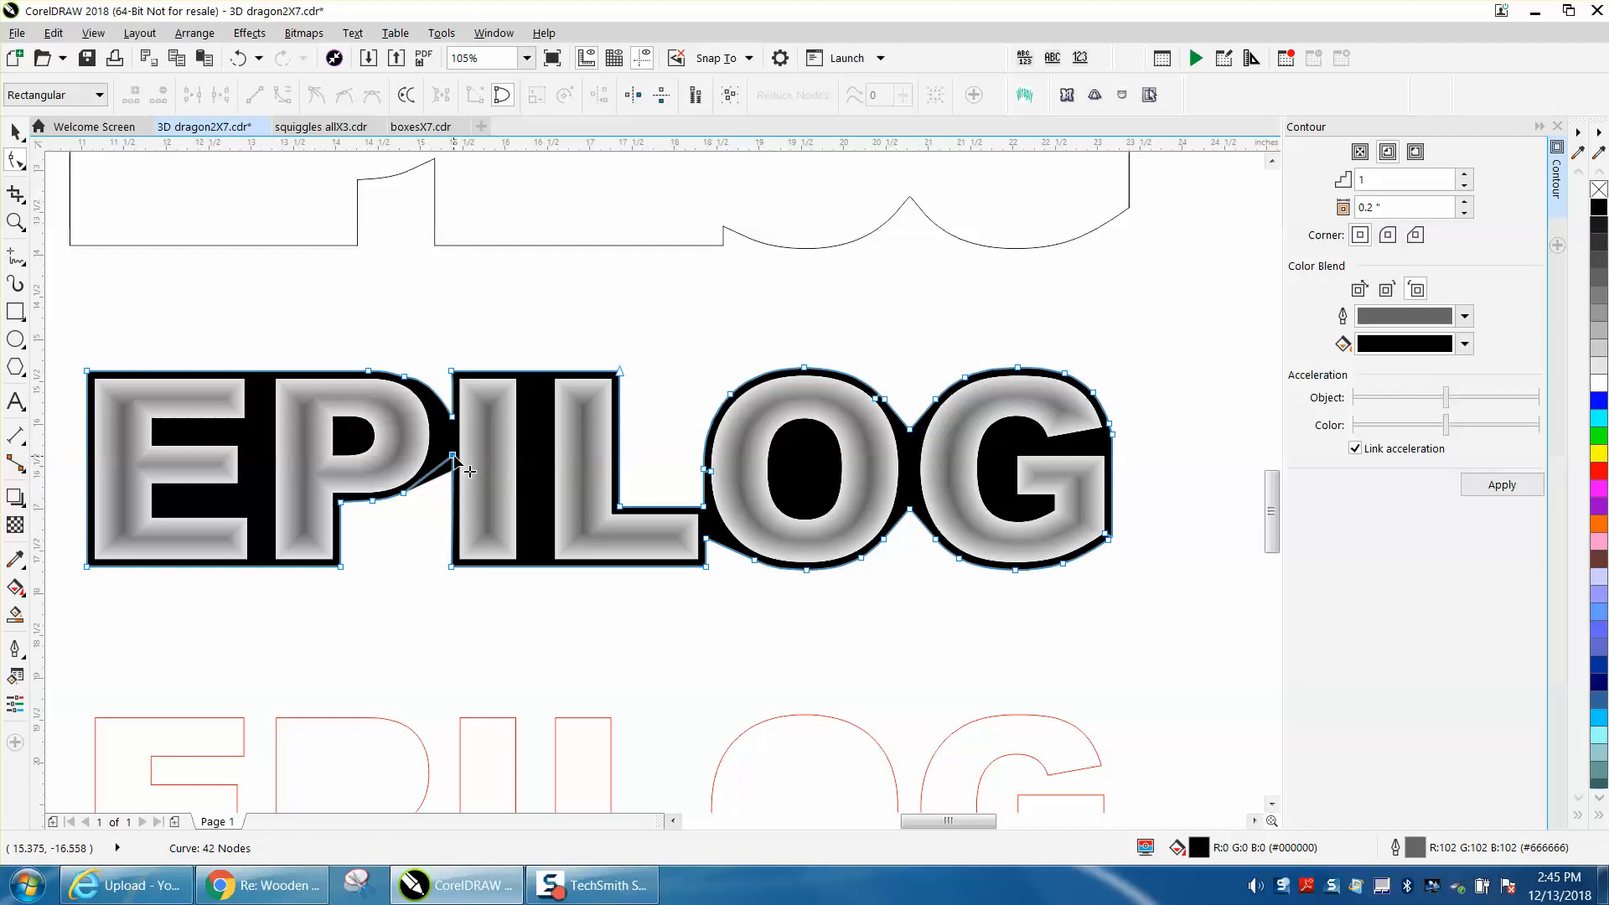
drag(389, 525, 459, 452)
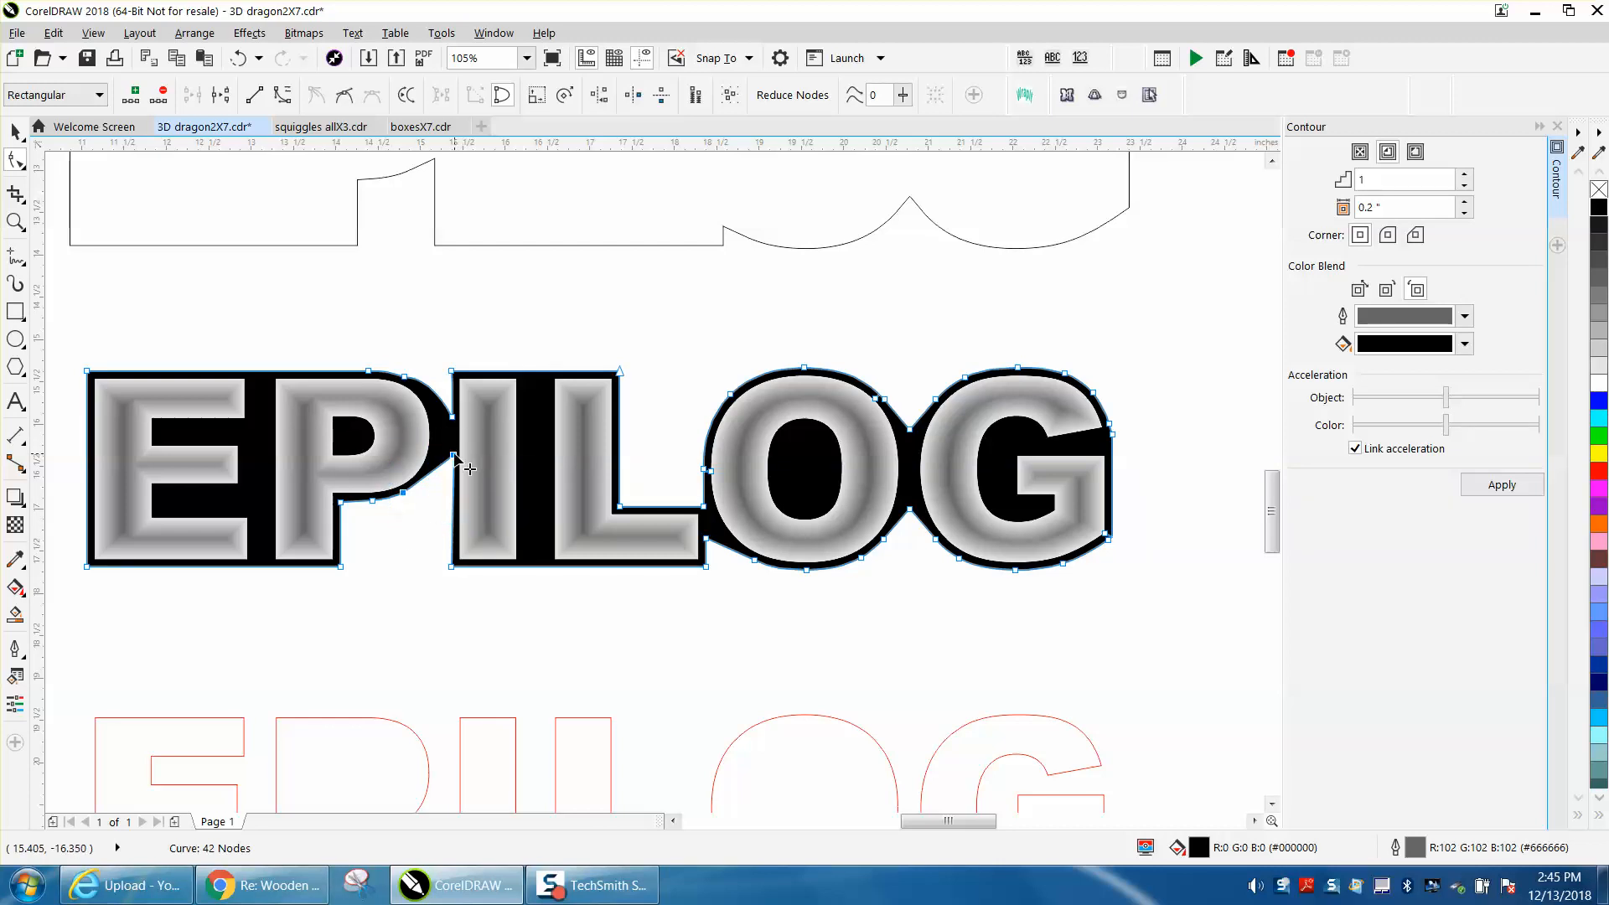
right_click(455, 457)
click(510, 539)
drag(429, 479, 435, 484)
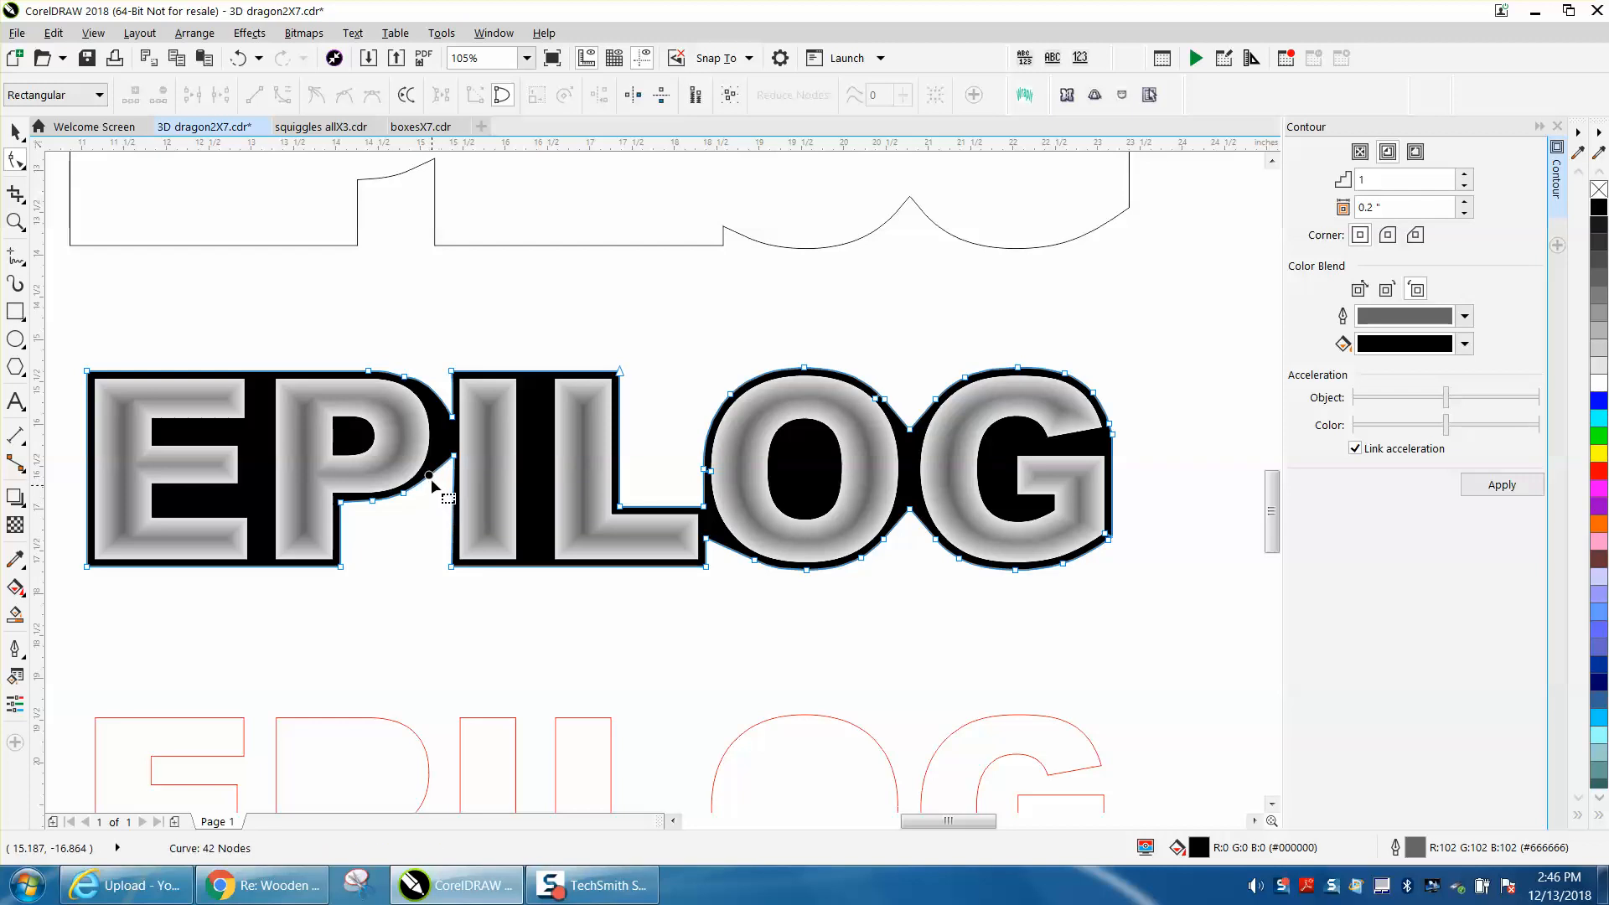
drag(430, 475, 437, 490)
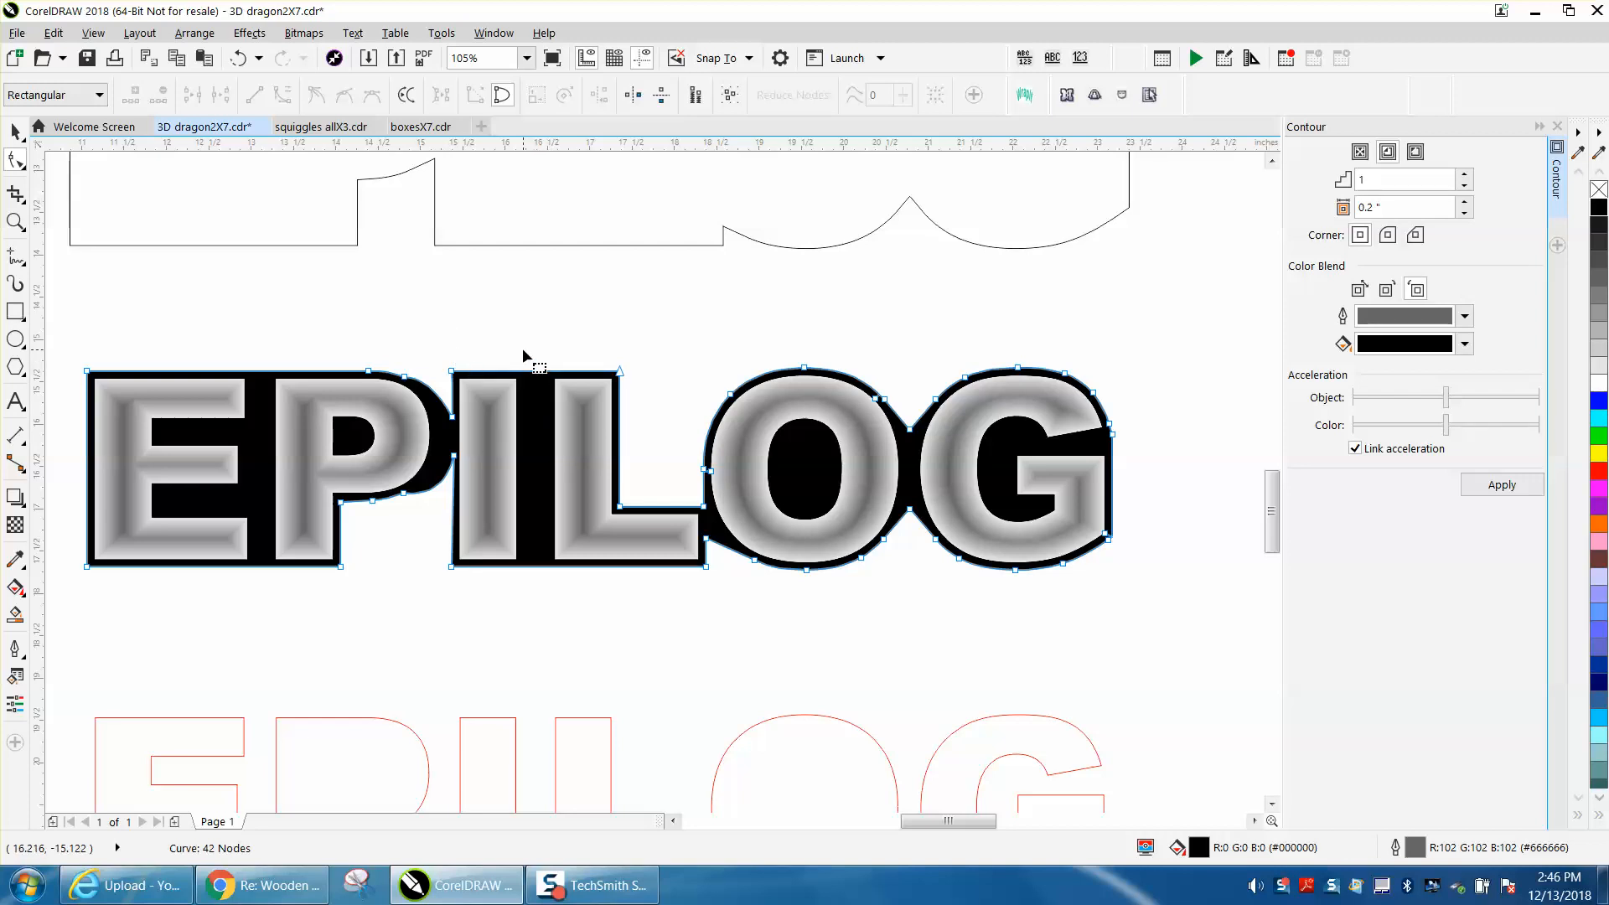
- Select the gray EPILOG letters with their black background and convert them to a 300 dpi 8-bit grayscale bitmap with transparent background
click(15, 131)
scroll(474, 325, down, 3)
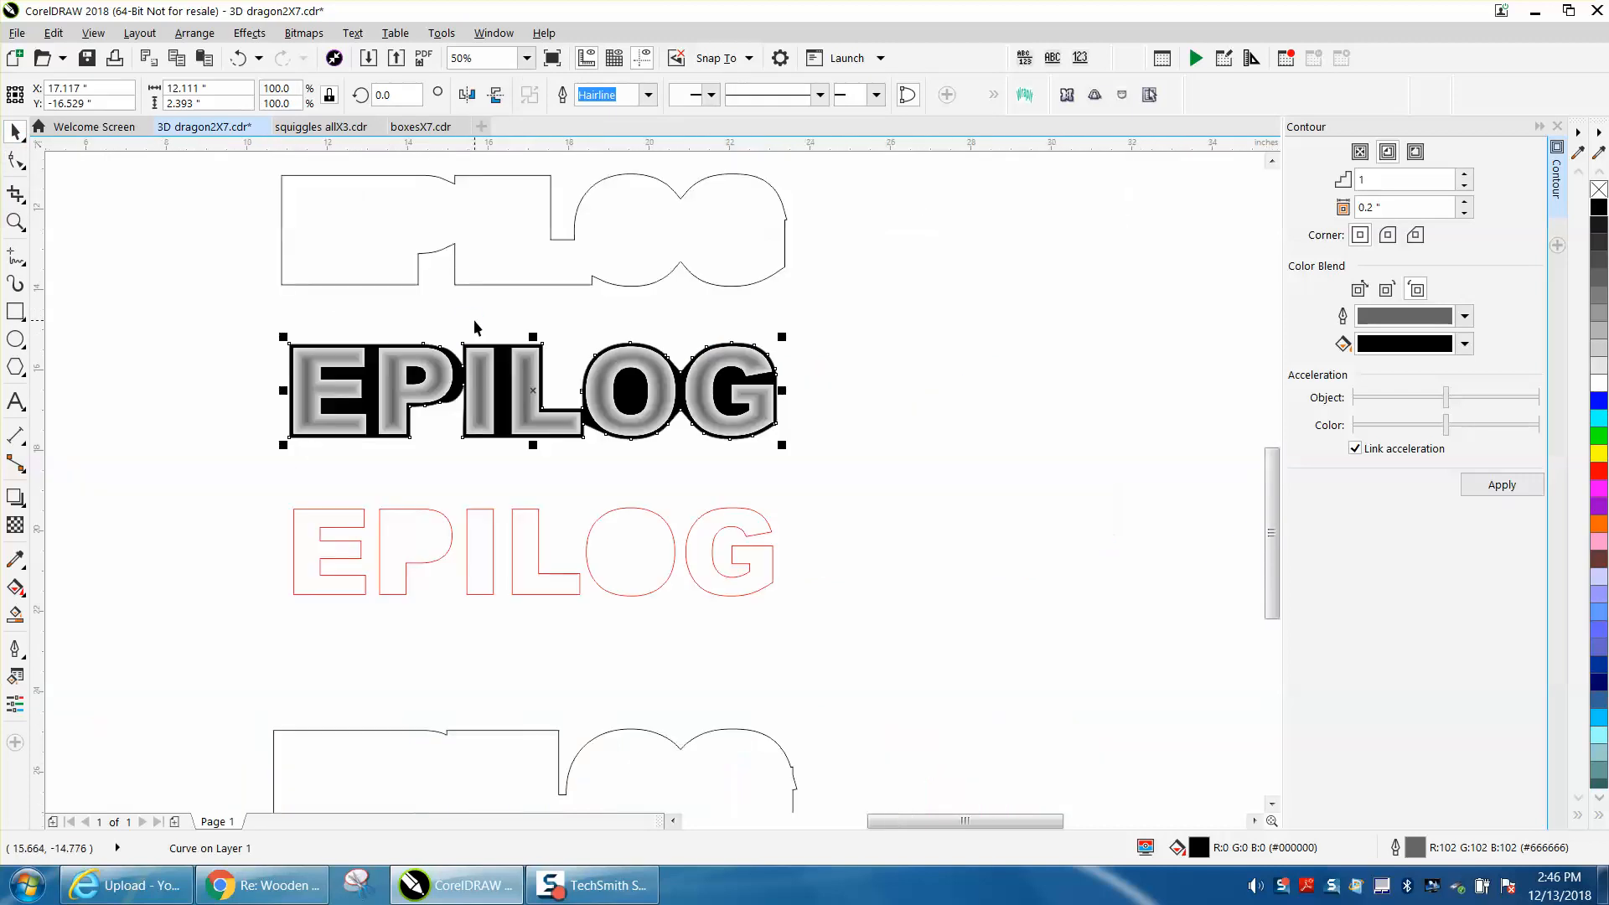
drag(251, 303, 832, 486)
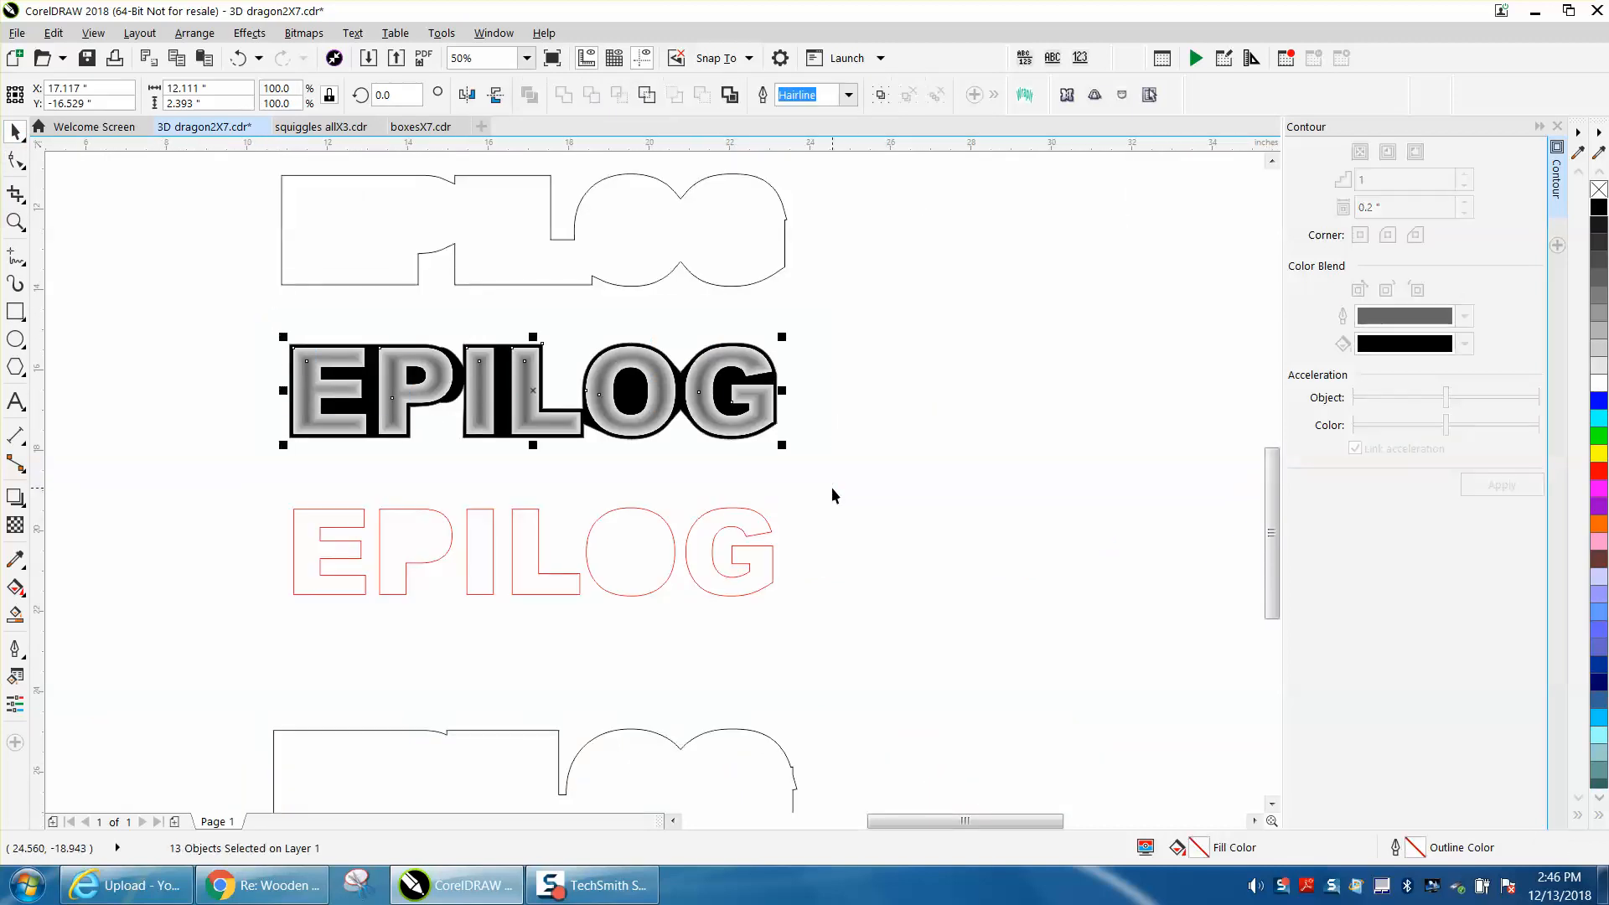
click(303, 33)
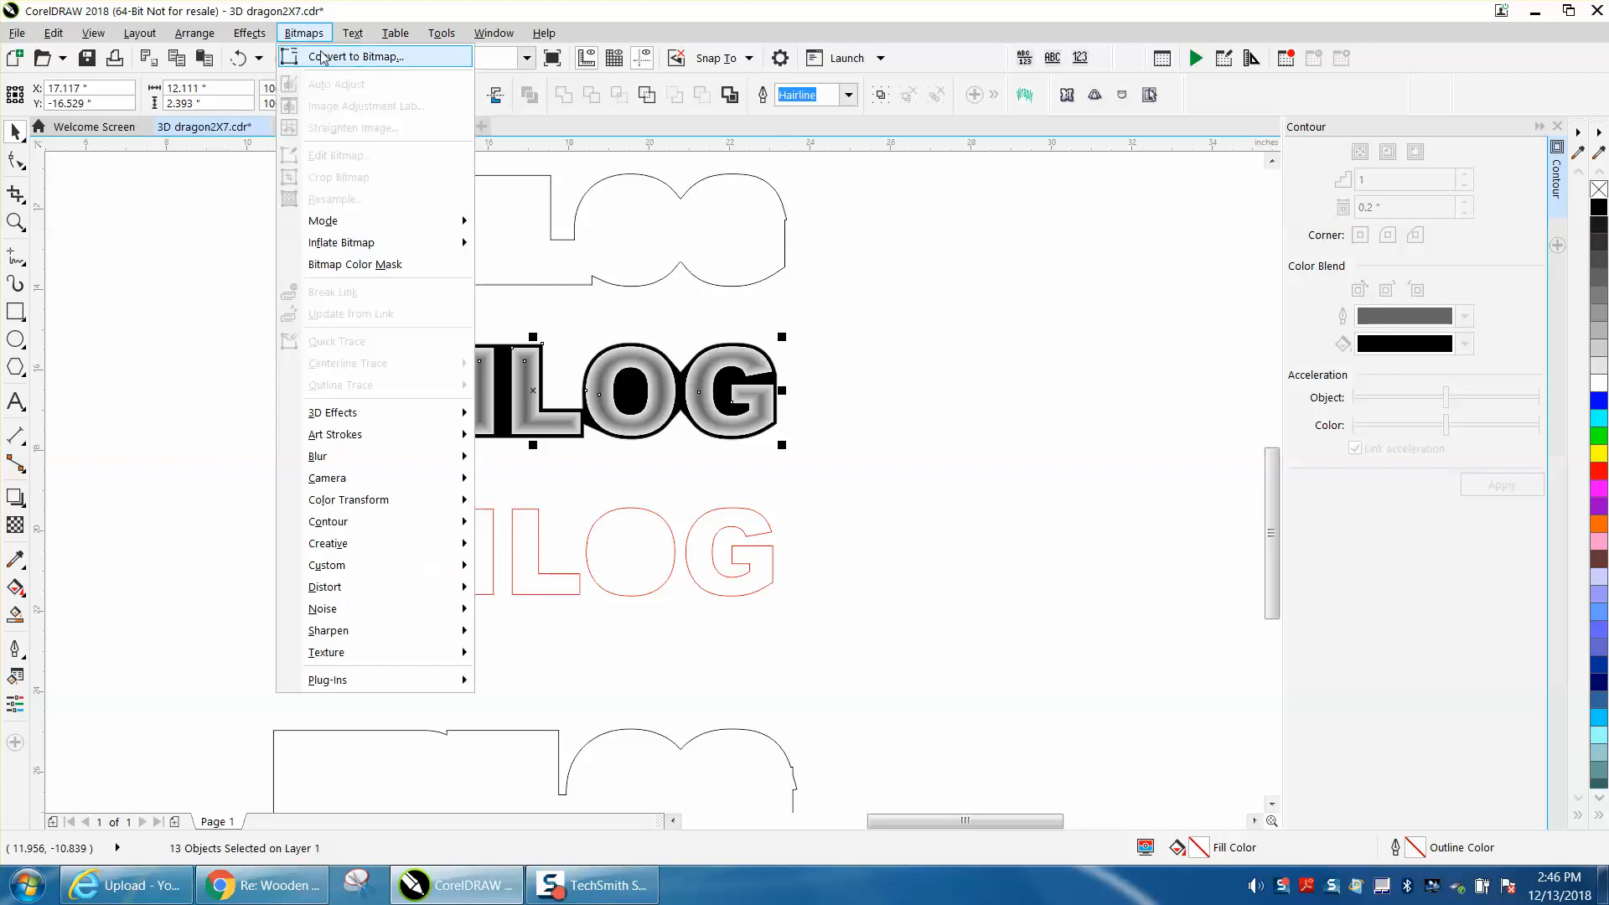
click(323, 57)
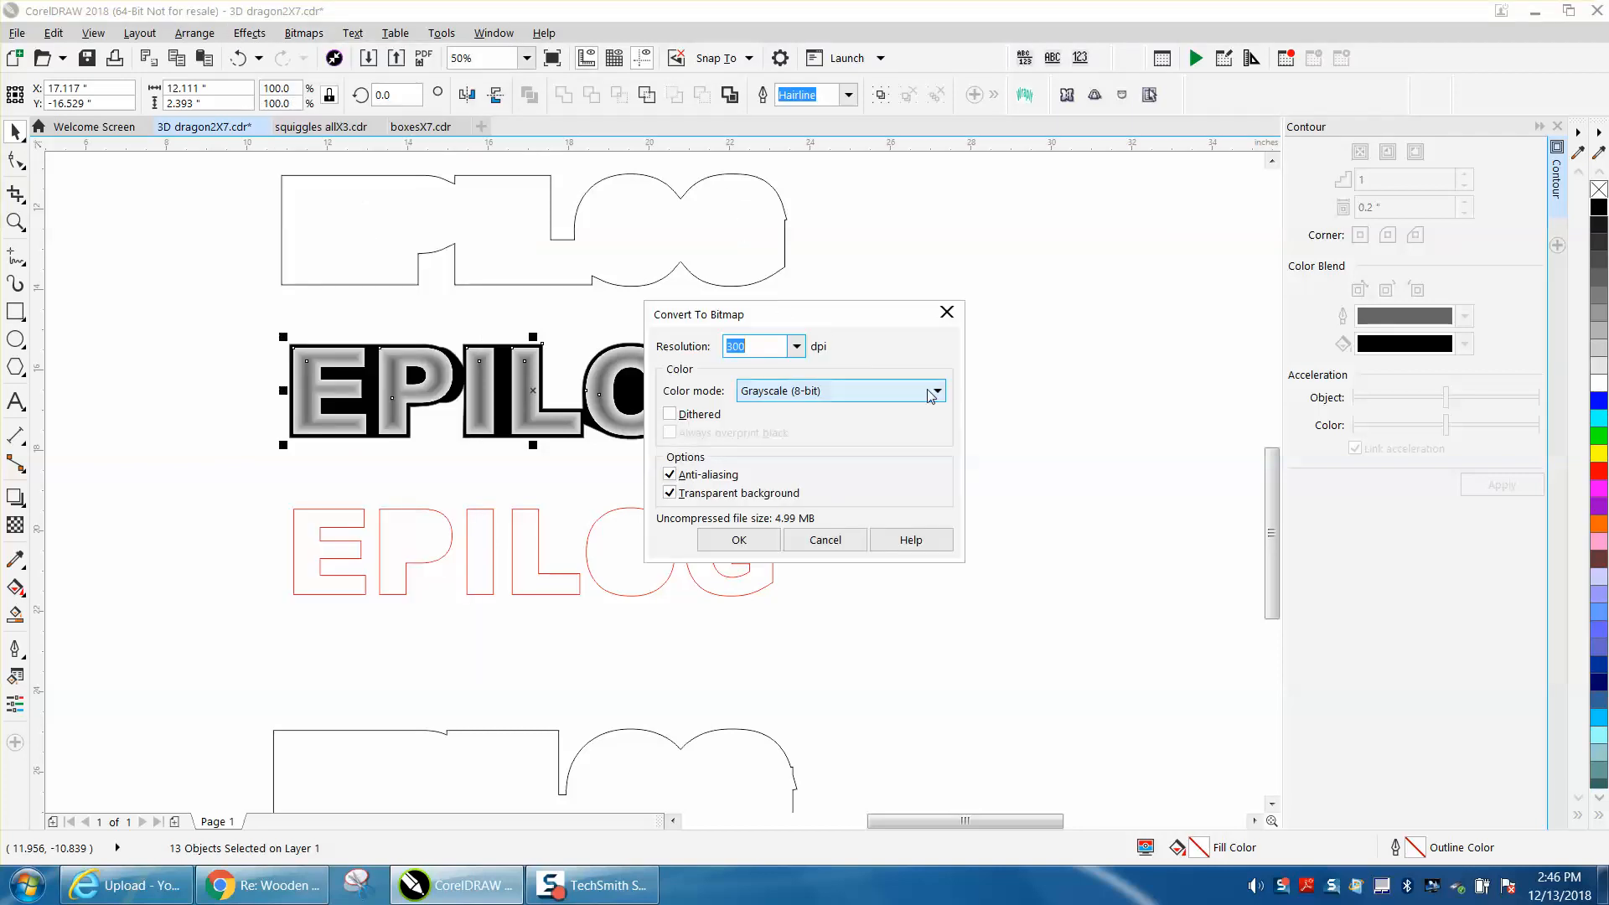
click(740, 539)
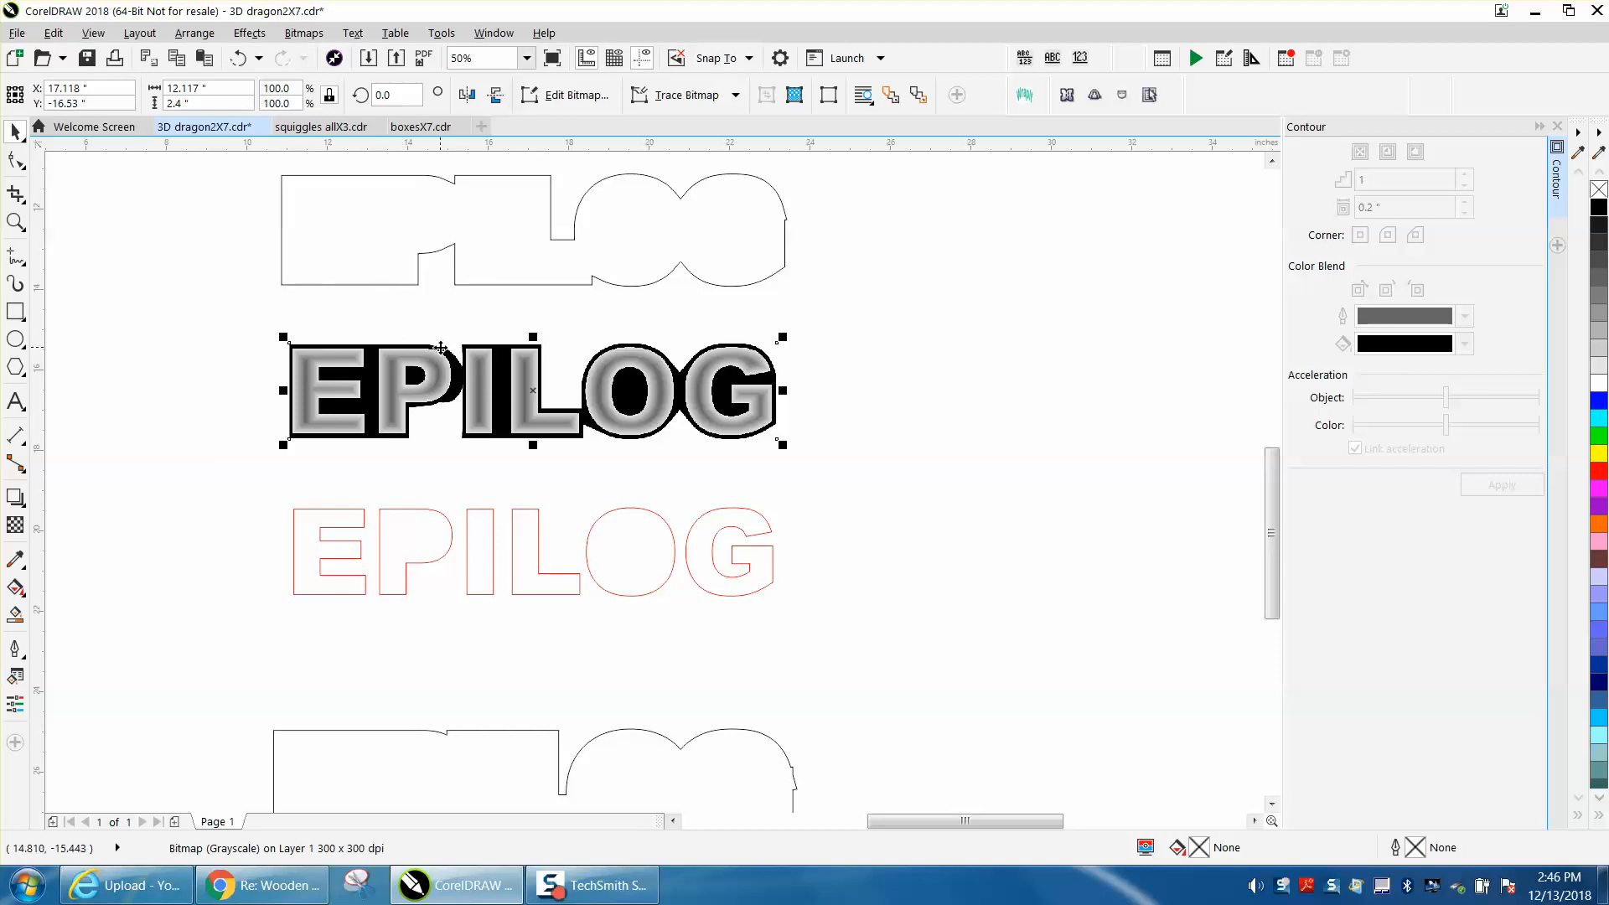
- Examine the original gear-shaped artwork with the EPILOG lettering across it up close
scroll(441, 347, down, 2)
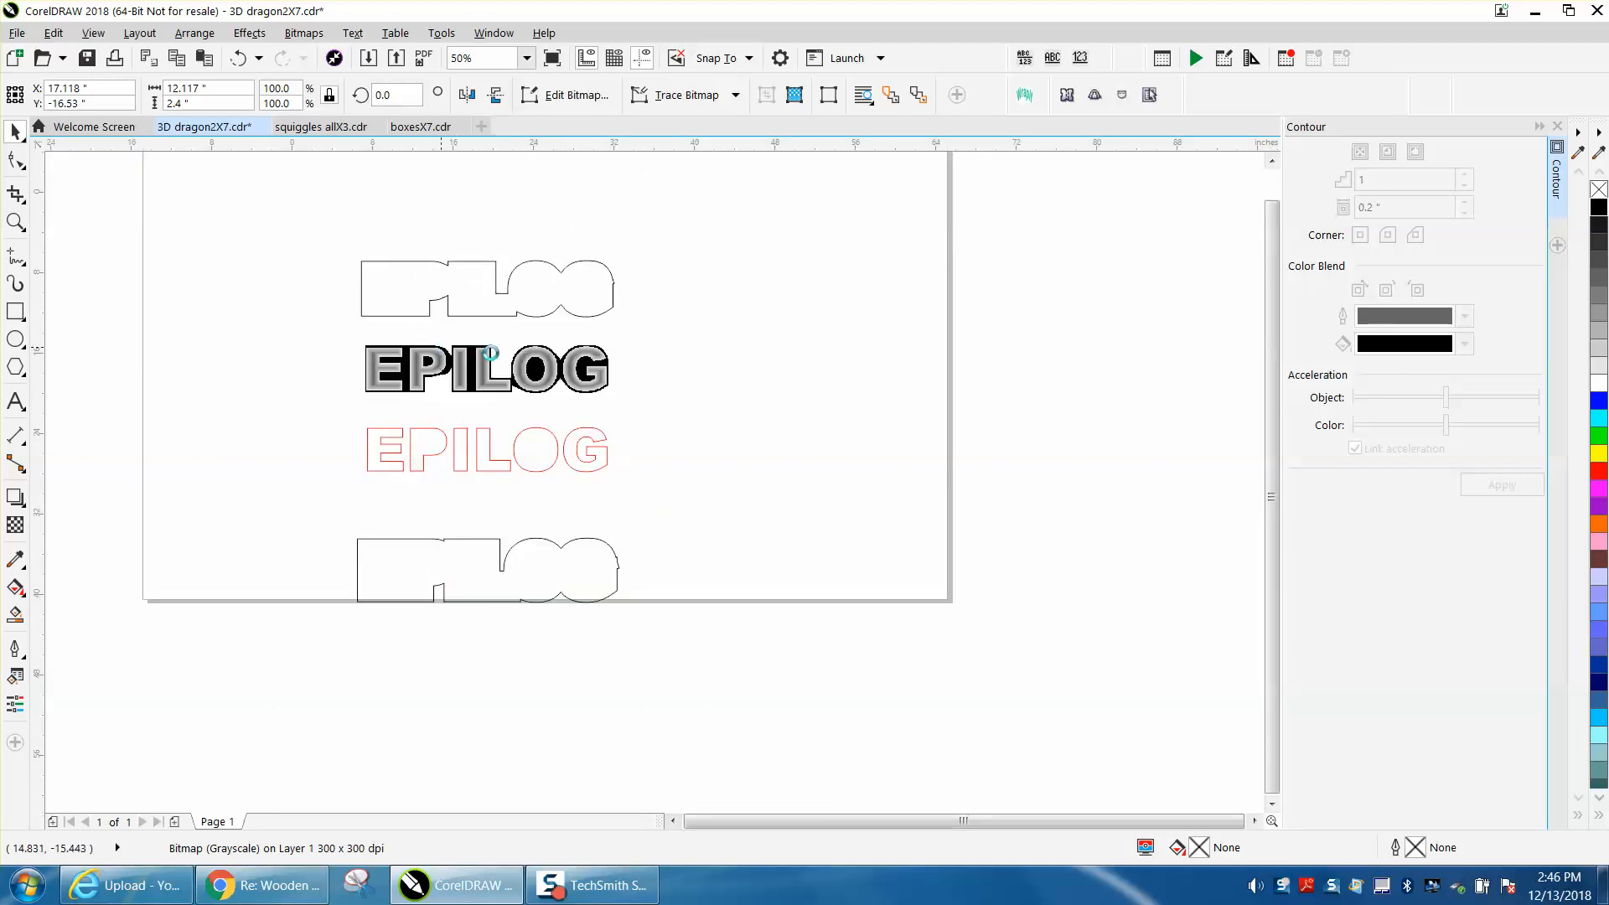
scroll(490, 352, down, 2)
scroll(395, 276, down, 4)
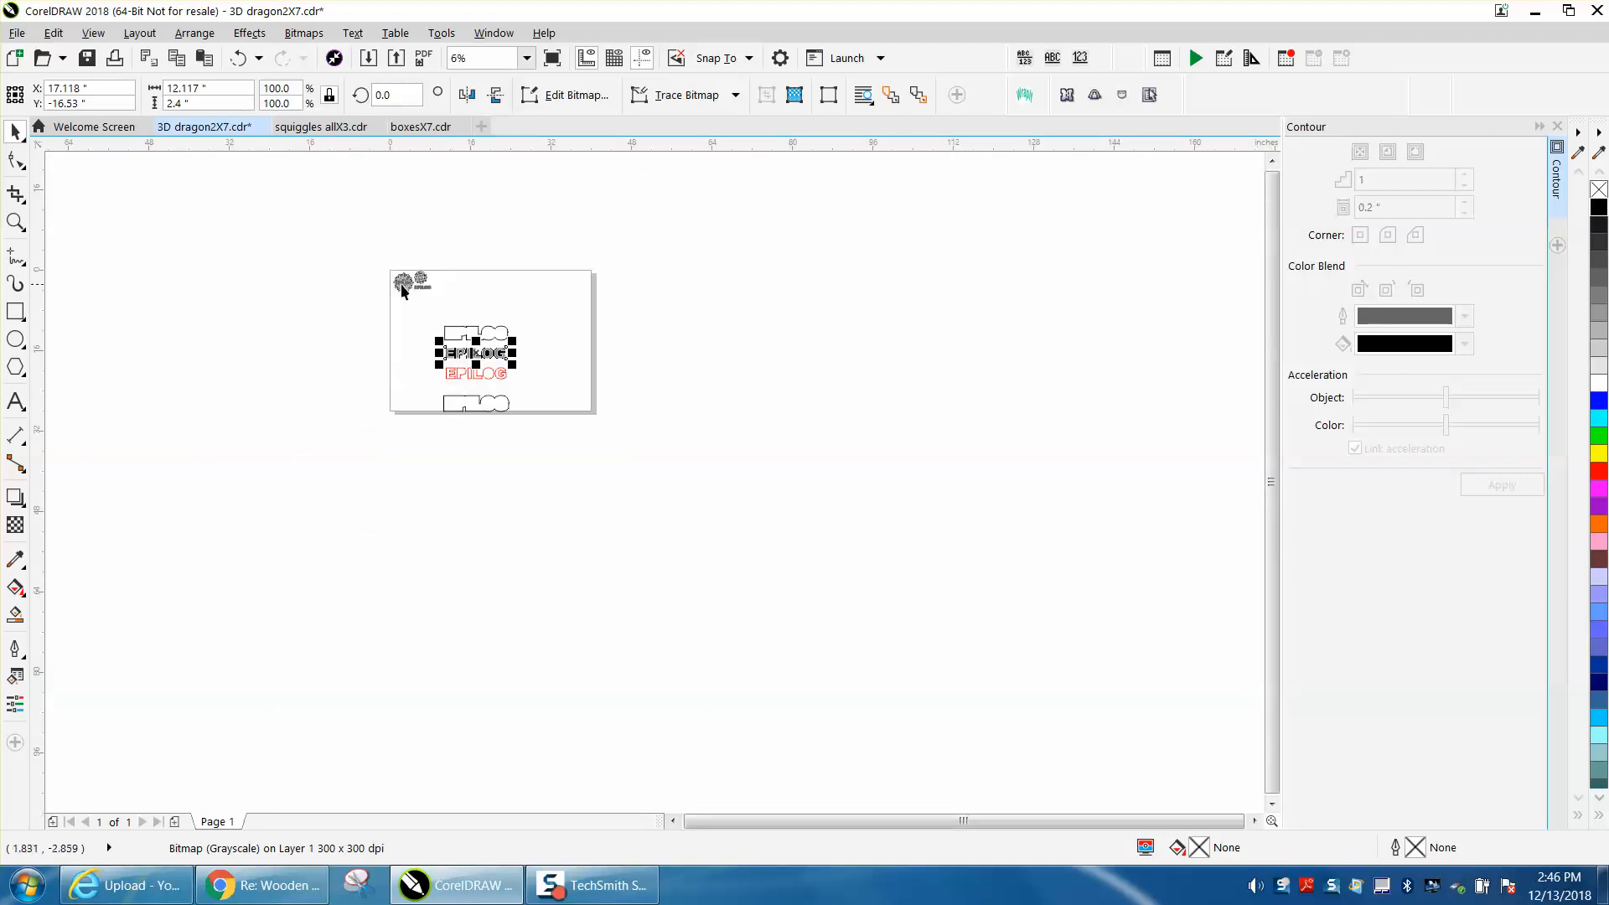
click(15, 222)
drag(386, 259, 455, 302)
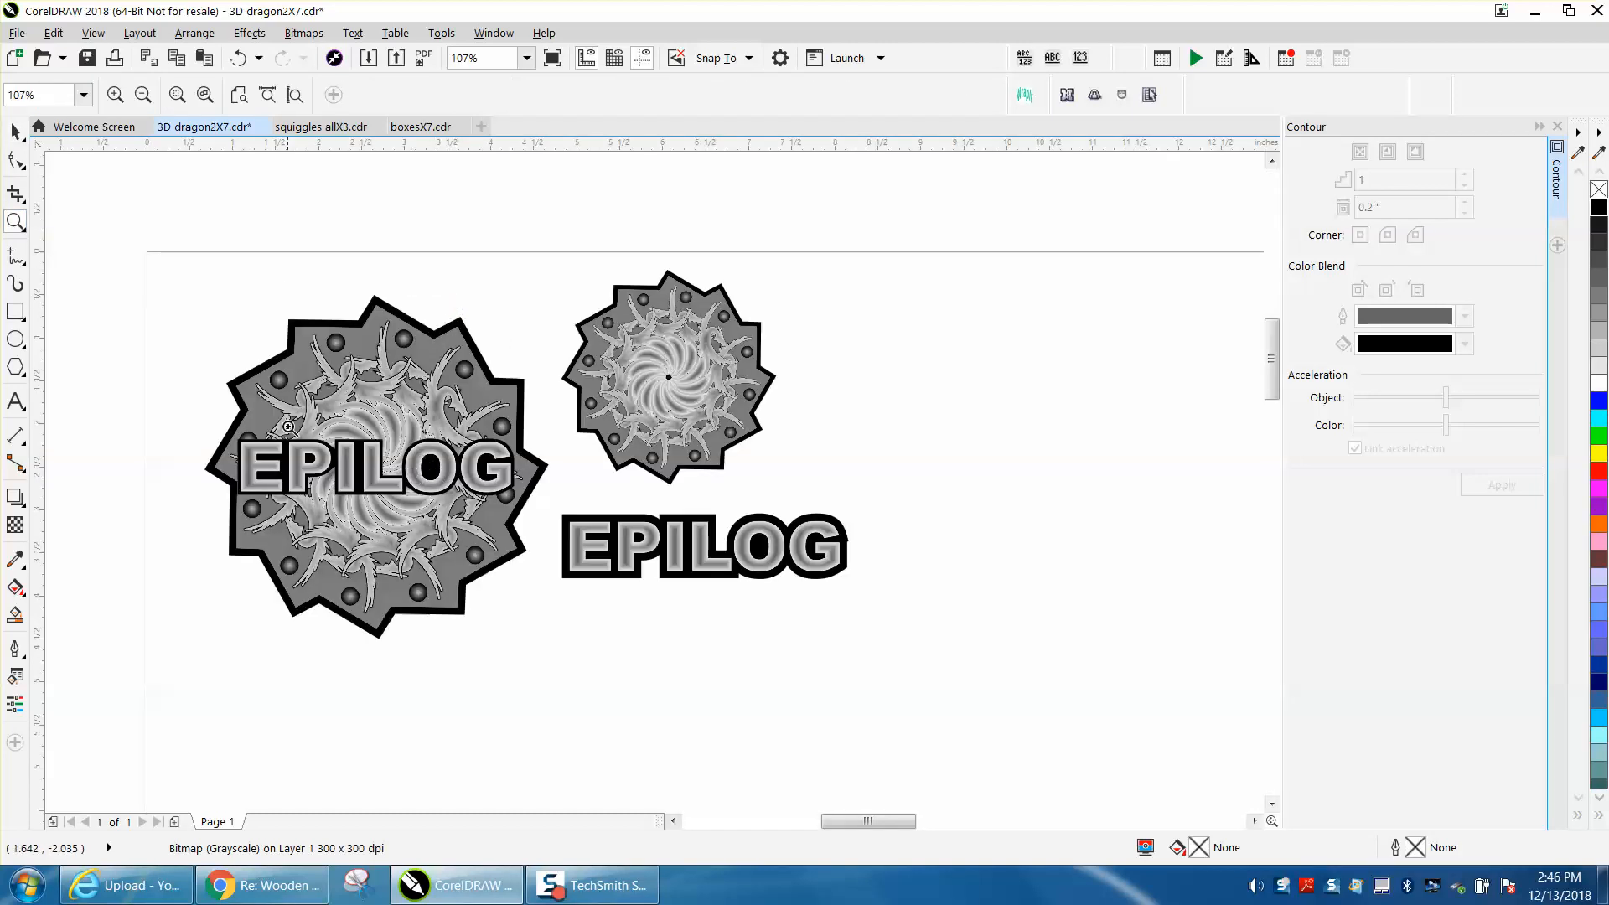
drag(230, 411, 578, 537)
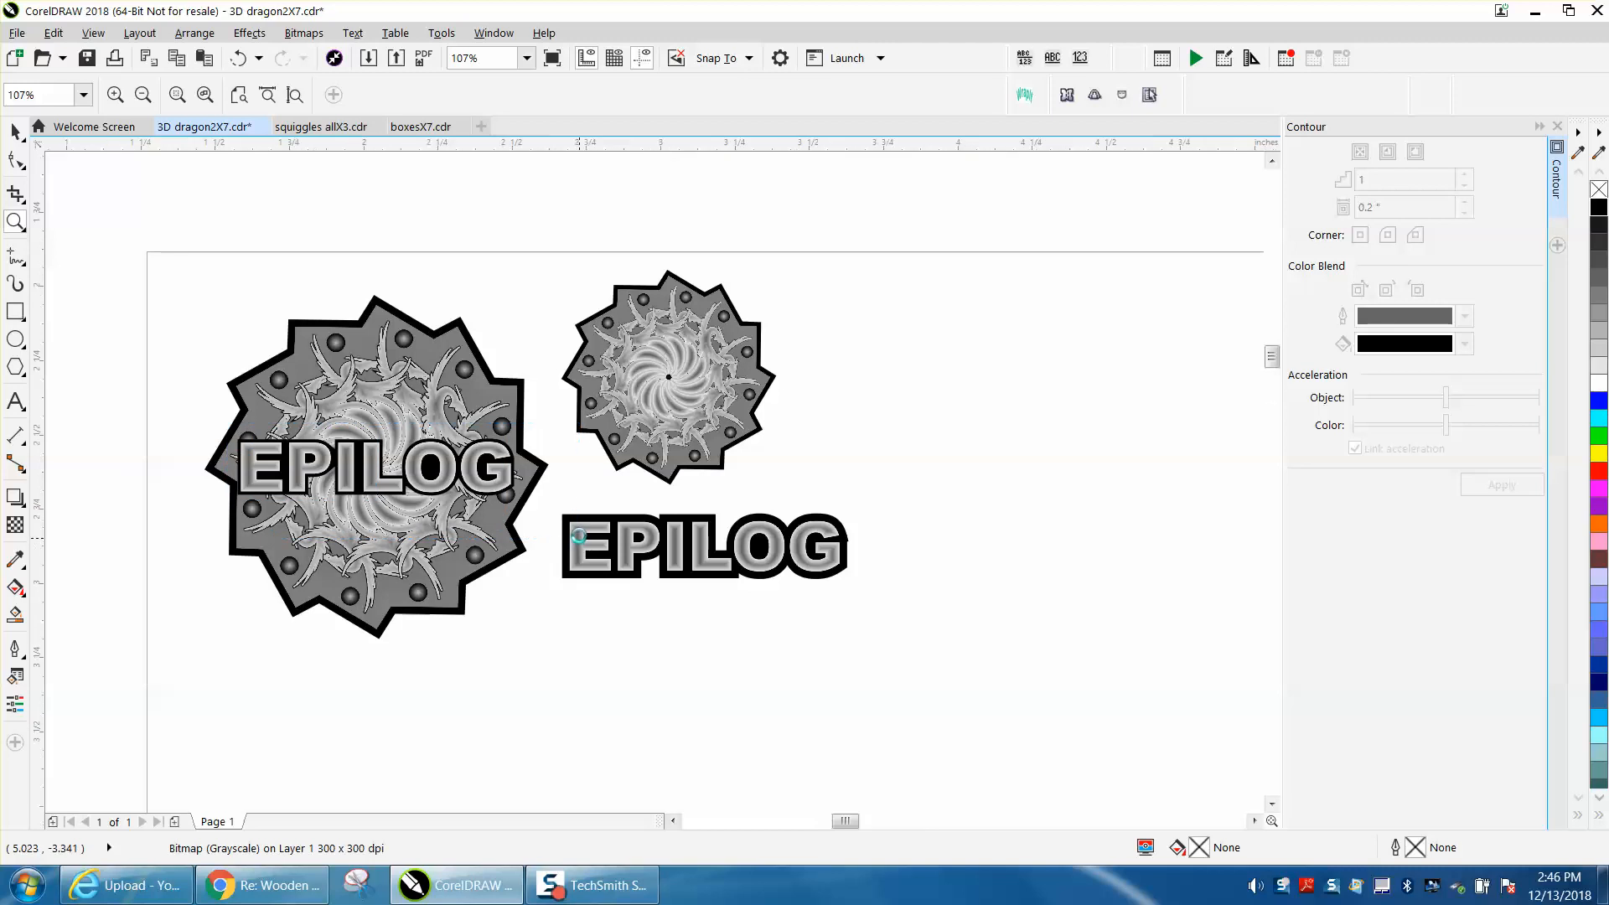